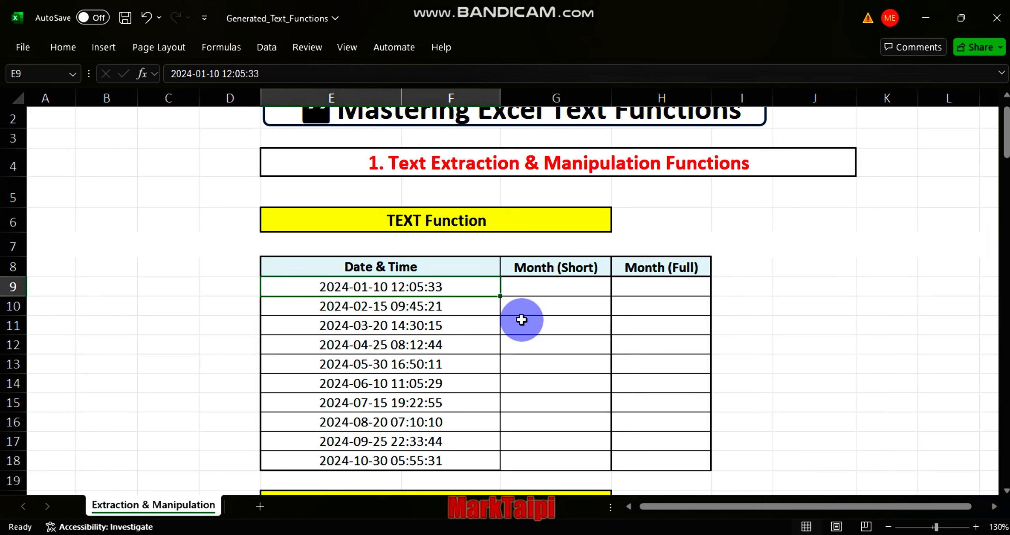
Step: Enter =TEXT(E9,"mmm") in the first Month (Short) cell and fill it down the column
{"action": "left_click", "coordinate": [524, 287]}
{"action": "type", "text": "="}
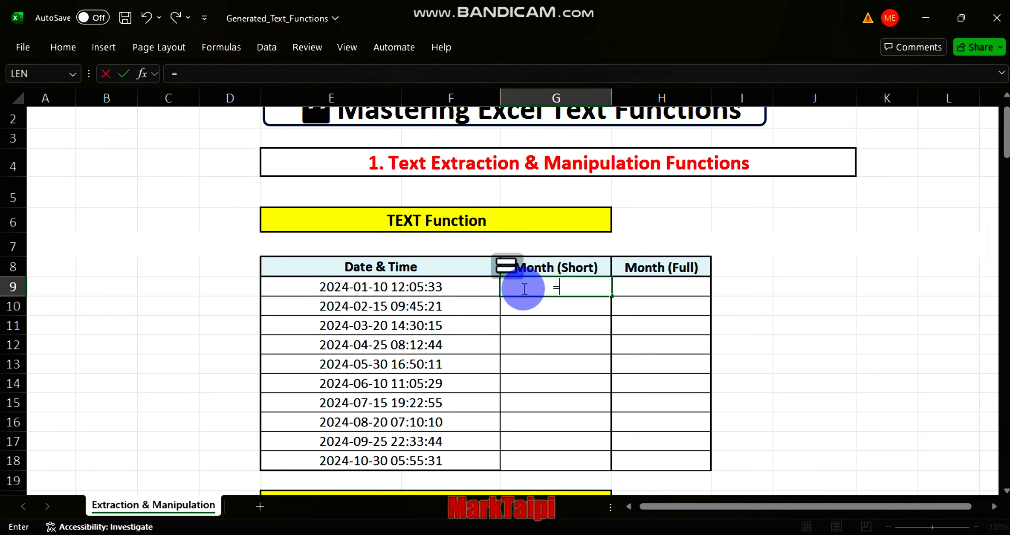
{"action": "type", "text": "text"}
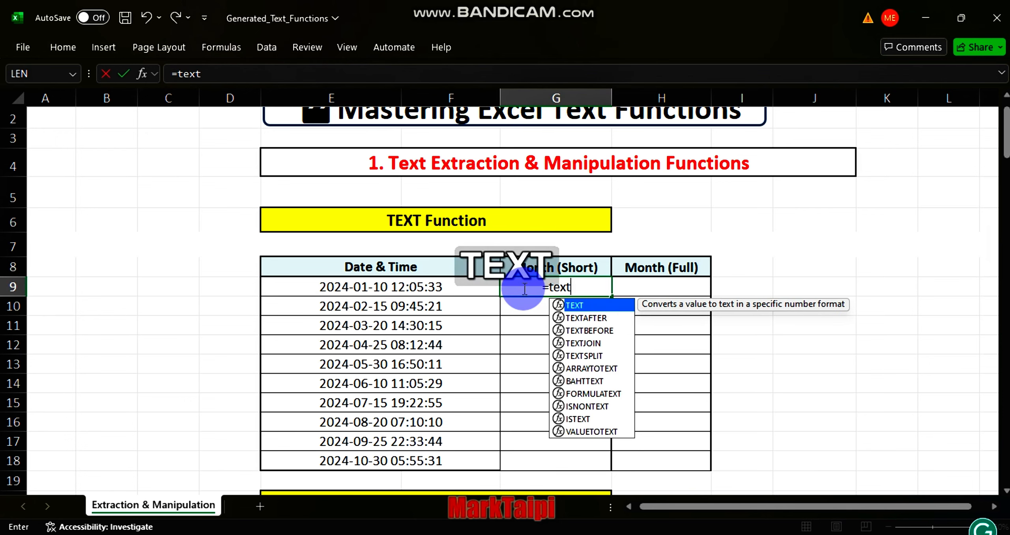
{"action": "key", "text": "Tab"}
{"action": "left_click", "coordinate": [410, 287]}
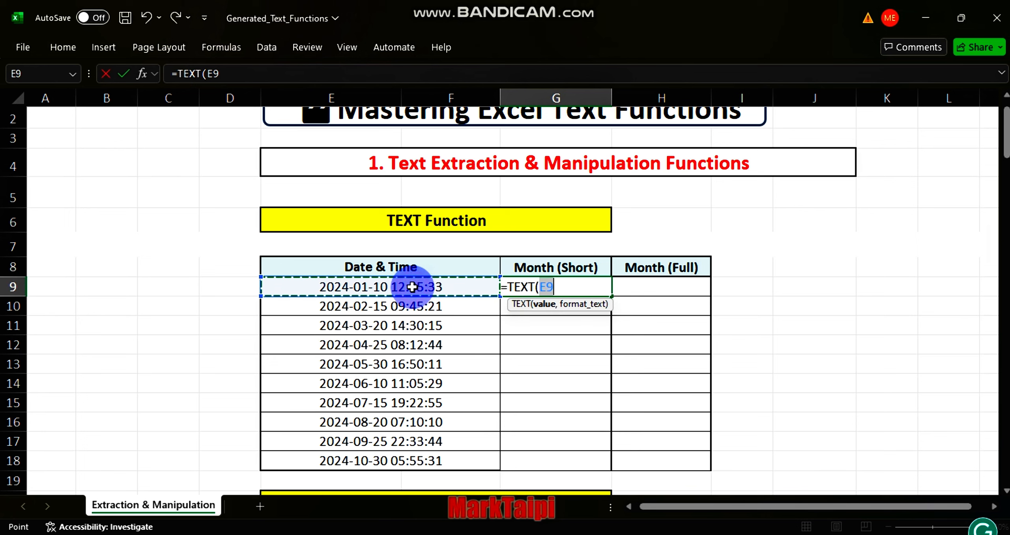
{"action": "type", "text": ","}
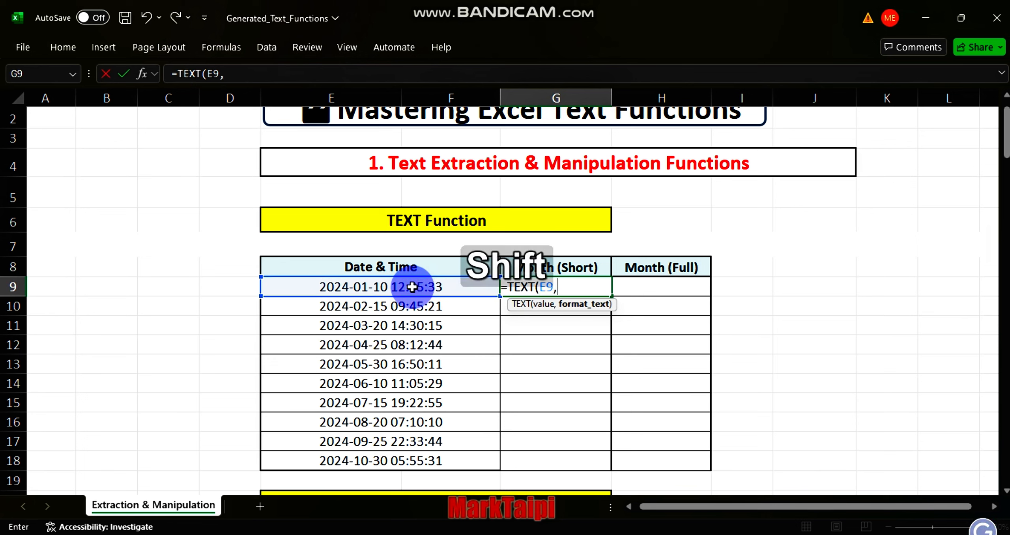
{"action": "type", "text": "\""}
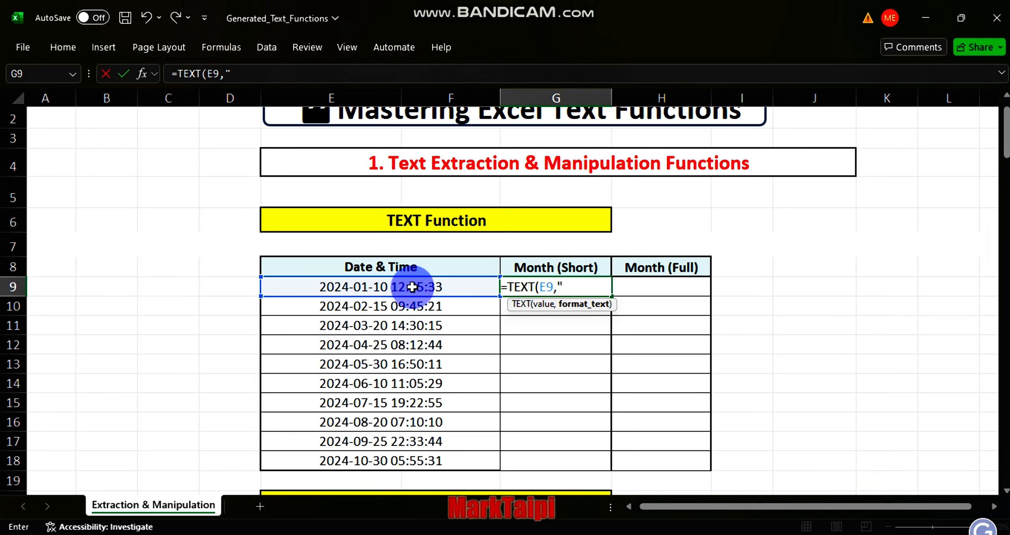
{"action": "type", "text": "mmm"}
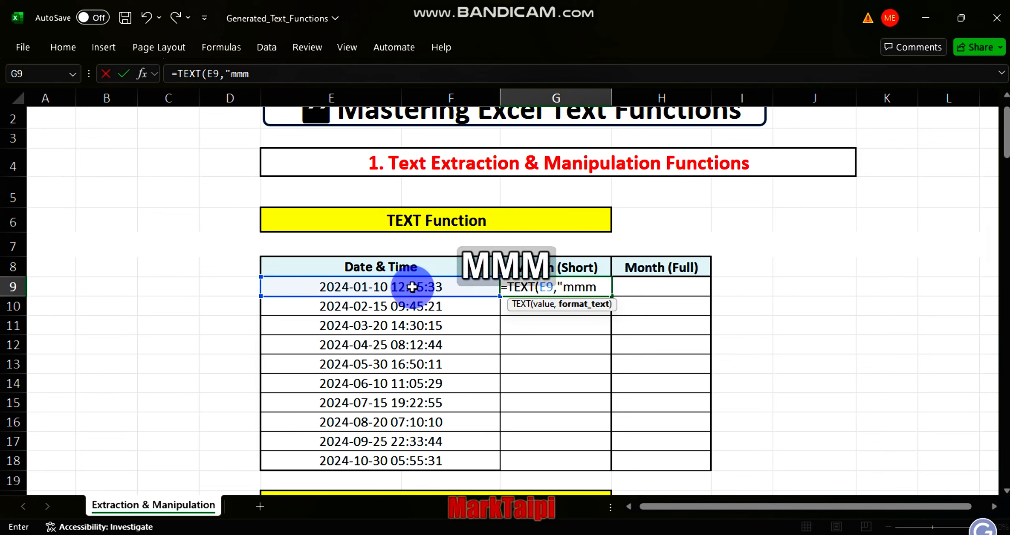
{"action": "type", "text": "\""}
{"action": "key", "text": "Return"}
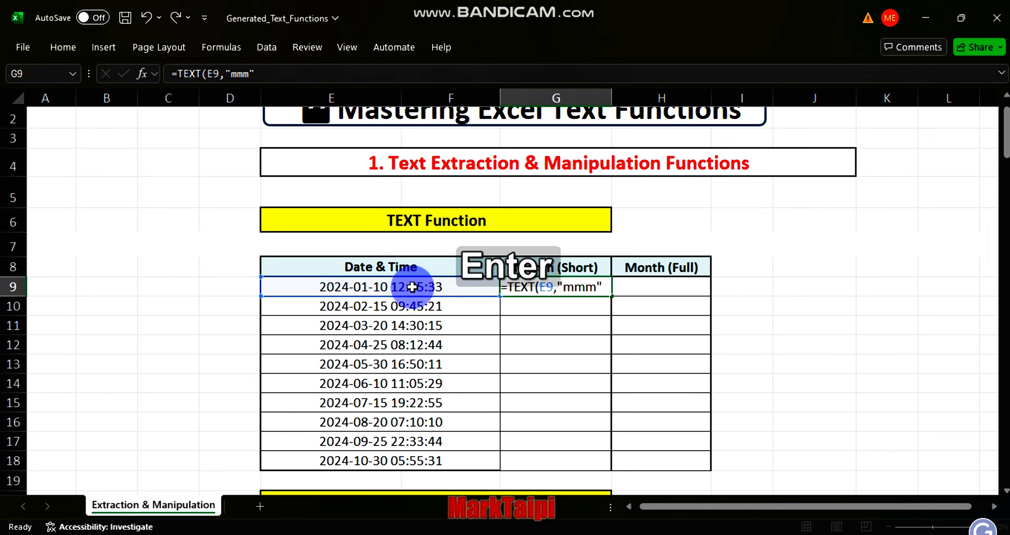
{"action": "left_click", "coordinate": [550, 279]}
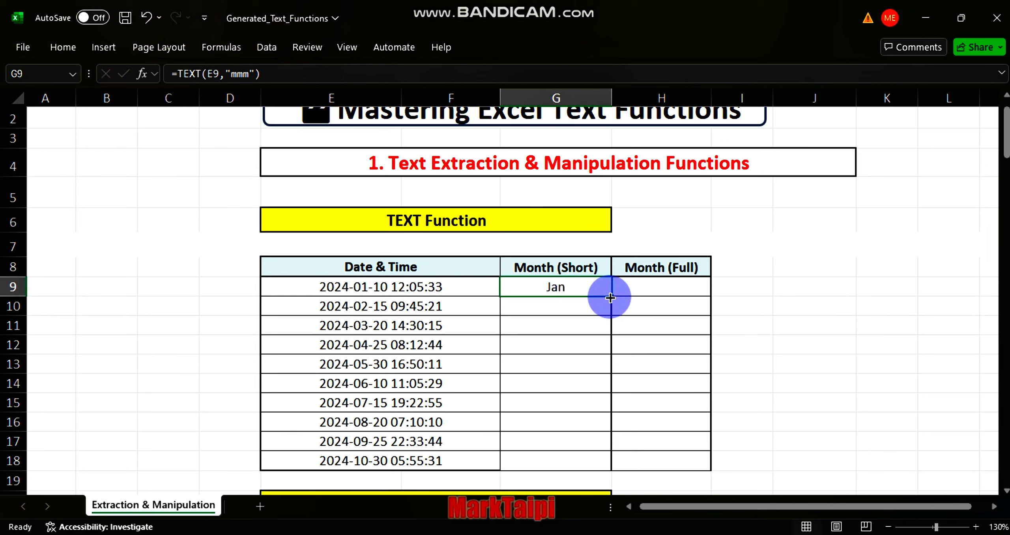
{"action": "double_click", "coordinate": [610, 301]}
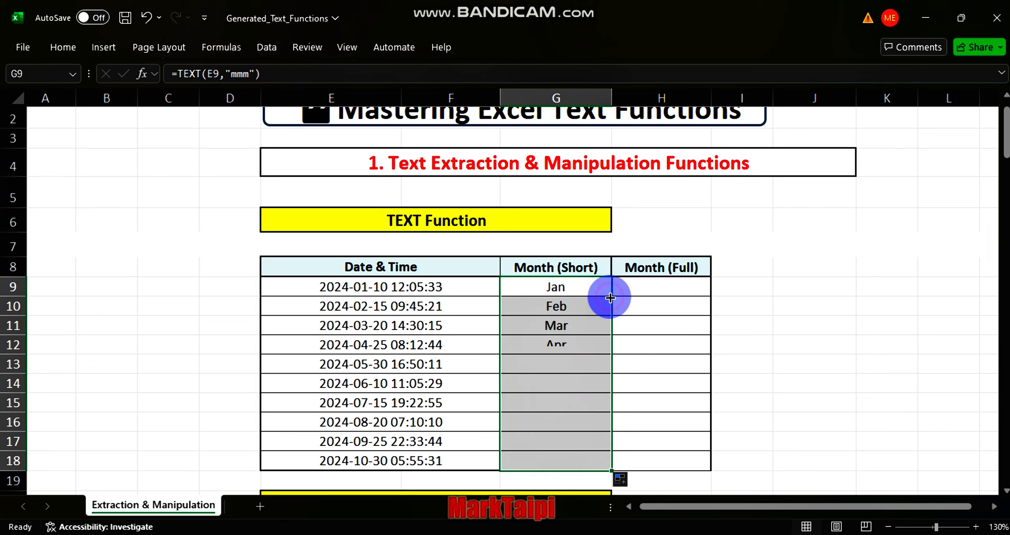
Step: Enter =TEXT(E9,"mmmm") in the first Month (Full) cell and fill it down the column
{"action": "left_click", "coordinate": [639, 288]}
{"action": "type", "text": "="}
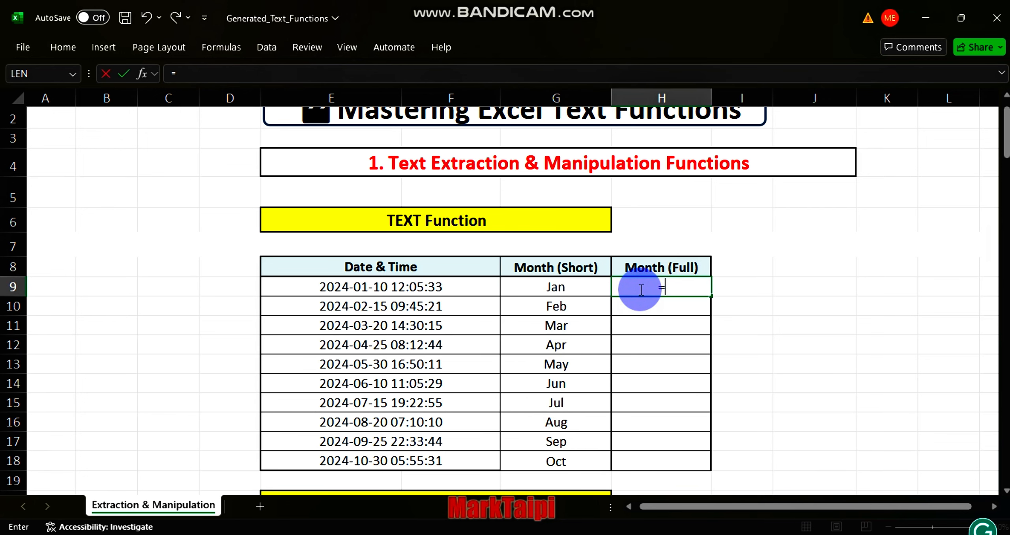
{"action": "type", "text": "text"}
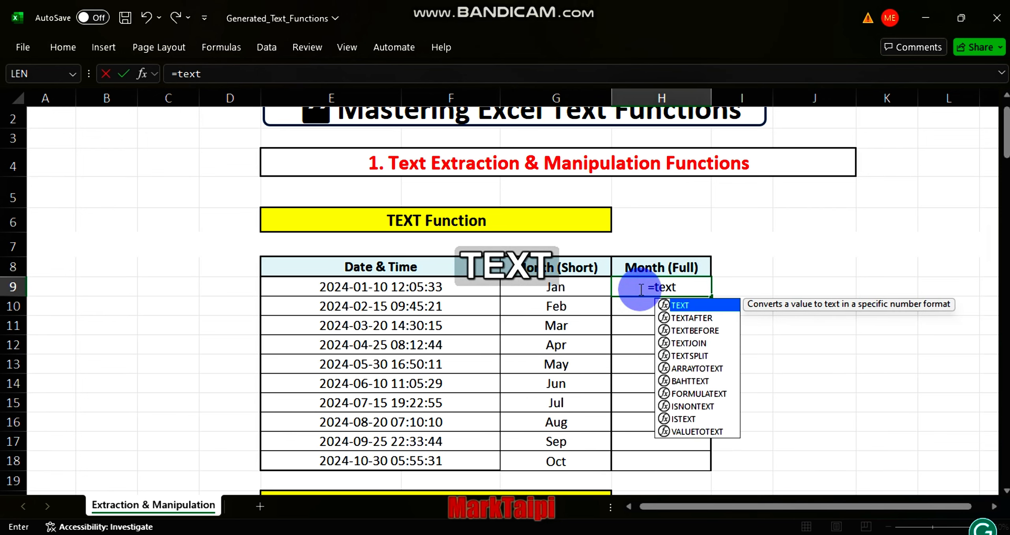
{"action": "key", "text": "Tab"}
{"action": "left_click", "coordinate": [442, 280]}
{"action": "type", "text": ","}
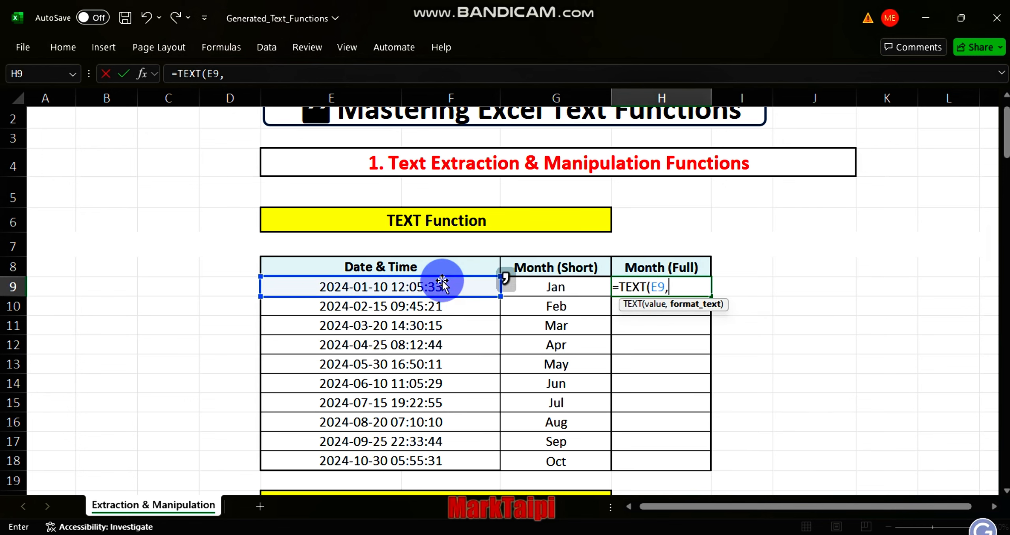
{"action": "type", "text": "\""}
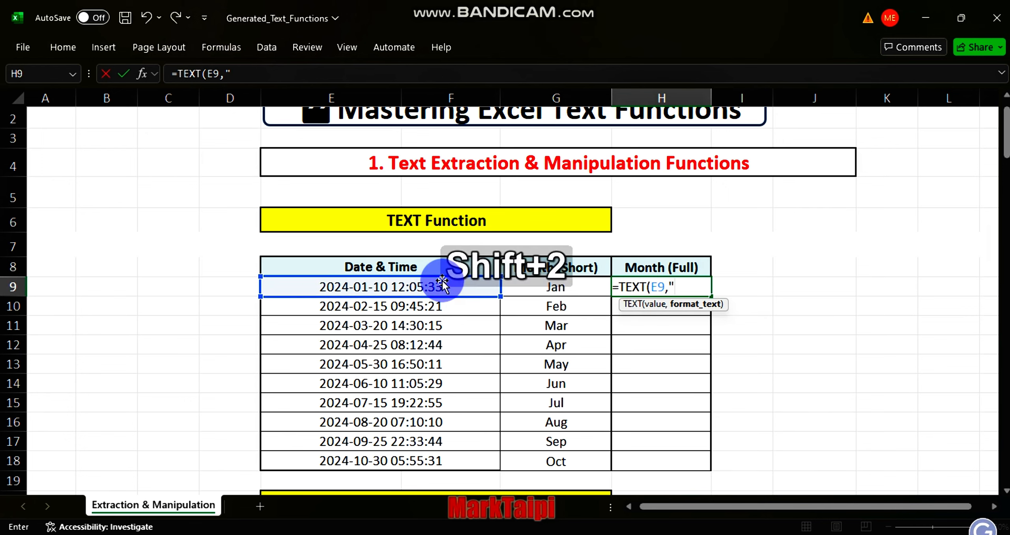
{"action": "type", "text": "mmmm"}
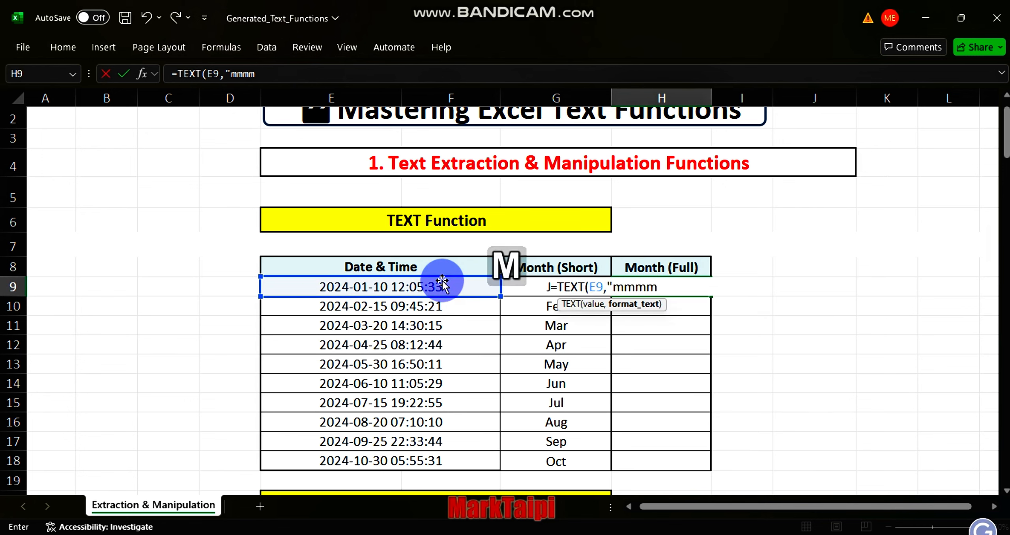
{"action": "type", "text": "\""}
{"action": "key", "text": "Return"}
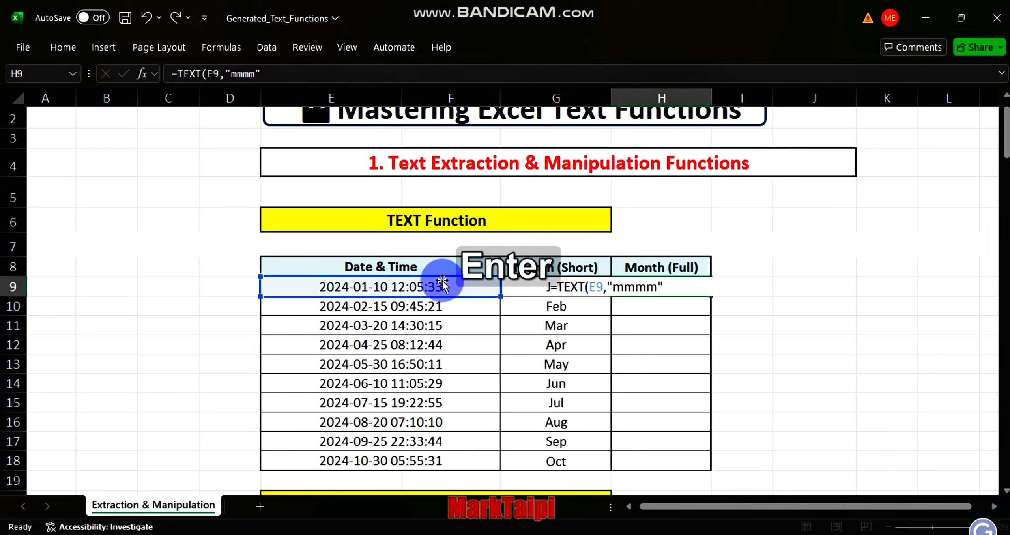
{"action": "left_click", "coordinate": [657, 286]}
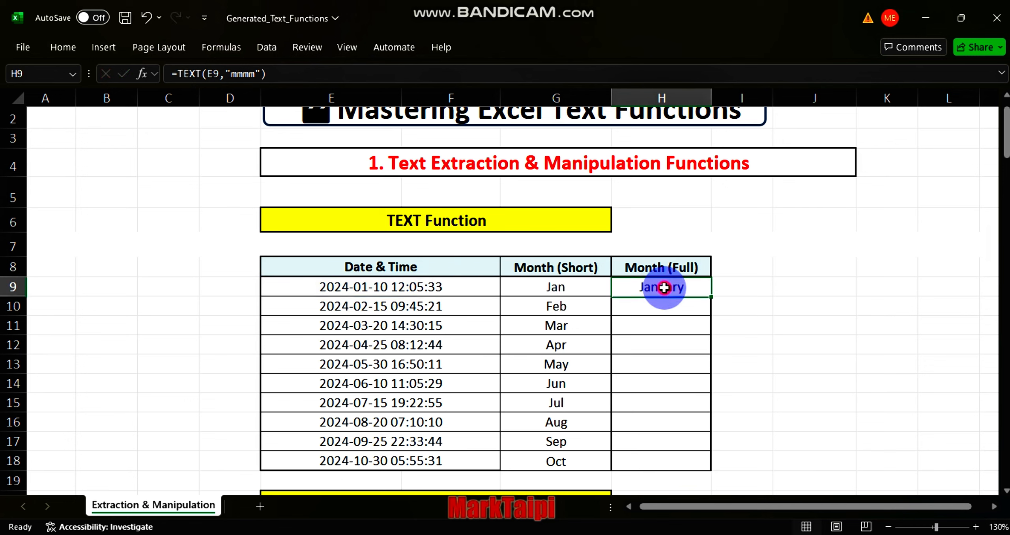
{"action": "double_click", "coordinate": [711, 296]}
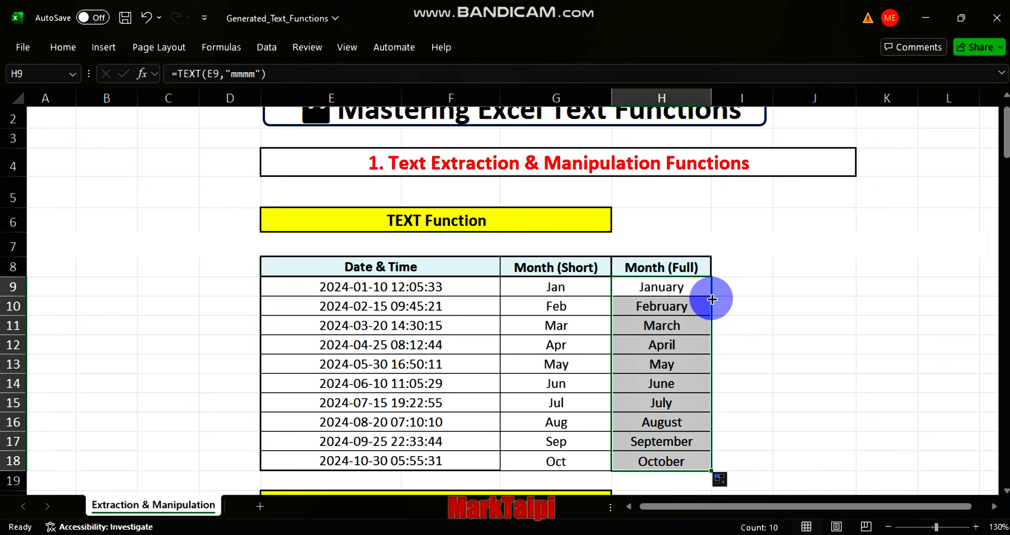
Step: Enter =LEFT(E23,3) in the first Department cell of the LEFT Function table and fill it down
{"action": "scroll", "coordinate": [548, 320], "scroll_direction": "down", "scroll_amount": 2}
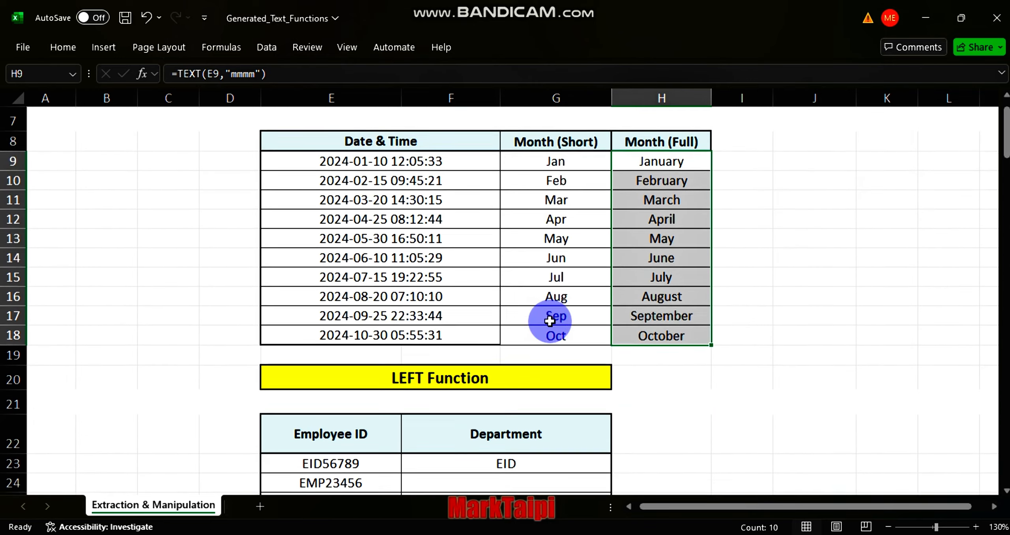
{"action": "scroll", "coordinate": [549, 320], "scroll_direction": "down", "scroll_amount": 2}
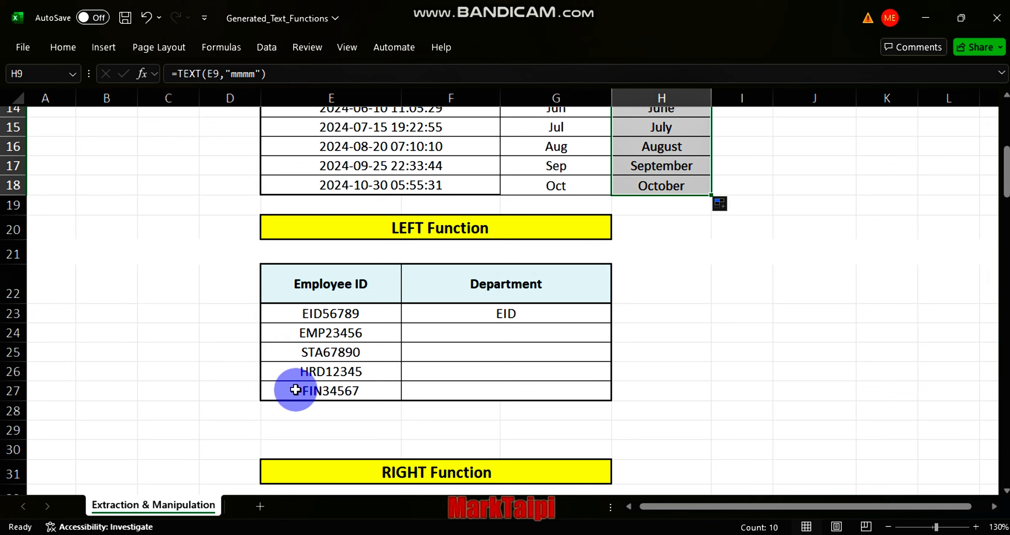
{"action": "left_click", "coordinate": [505, 315]}
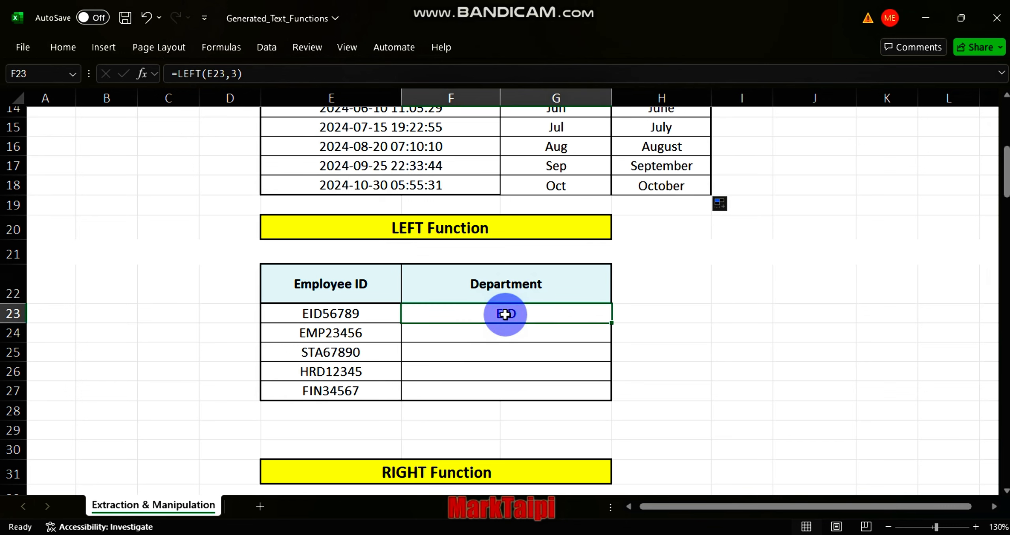
{"action": "type", "text": "=left"}
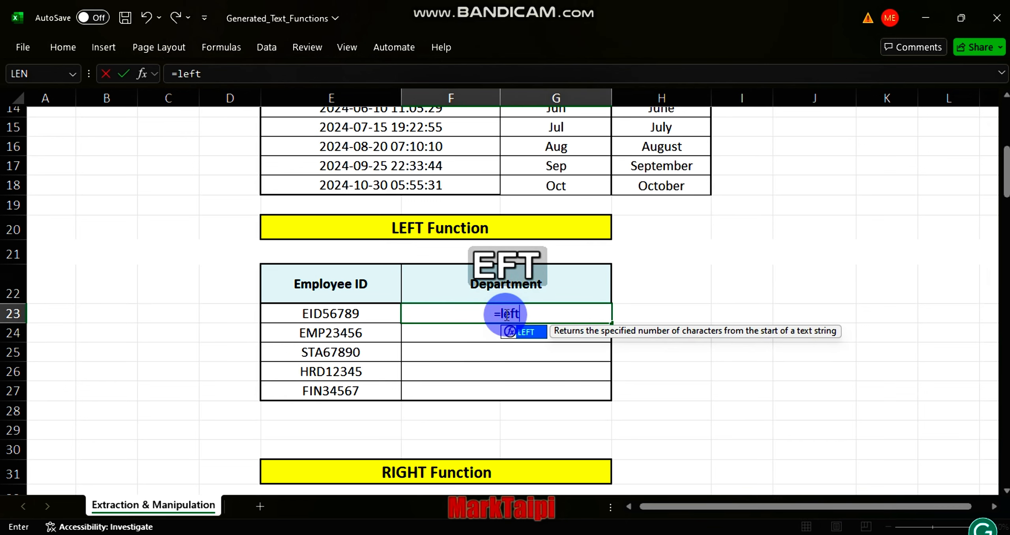
{"action": "key", "text": "Tab"}
{"action": "left_click", "coordinate": [350, 315]}
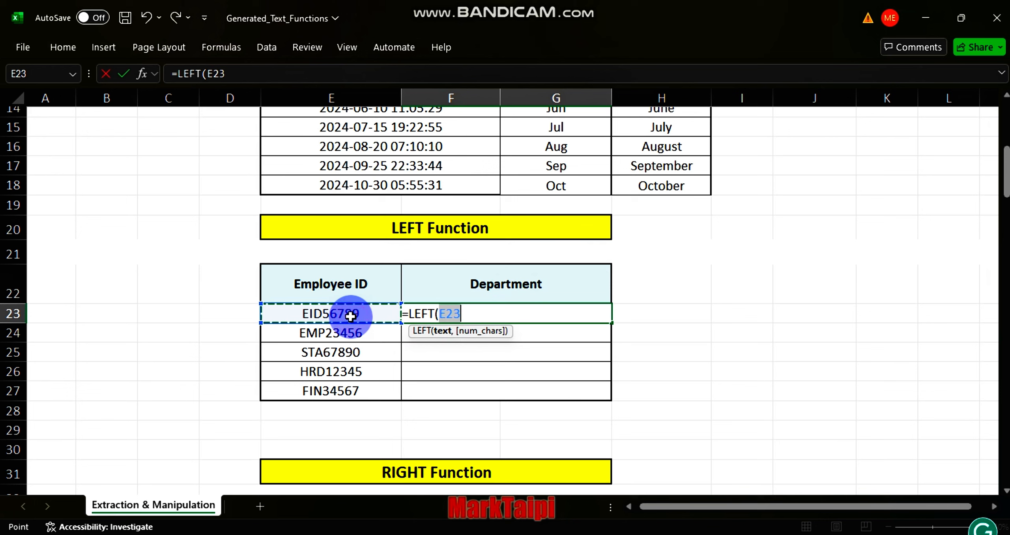
{"action": "type", "text": ","}
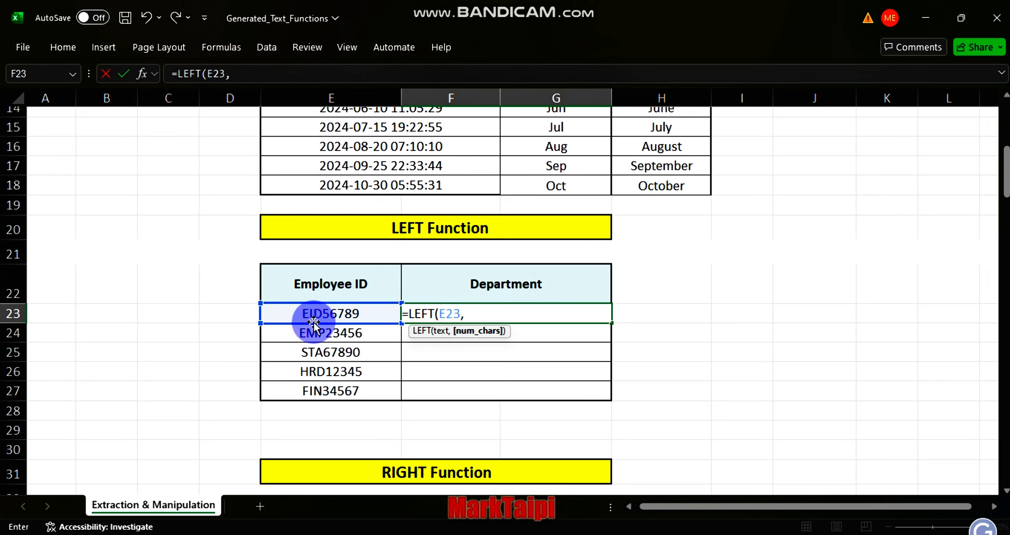
{"action": "type", "text": "3"}
{"action": "key", "text": "Return"}
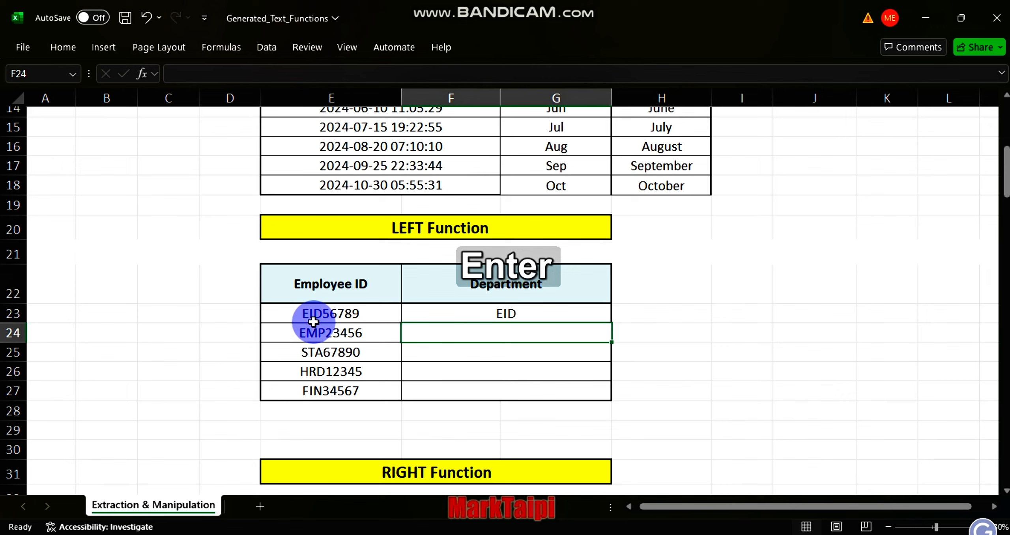
{"action": "left_click", "coordinate": [482, 318]}
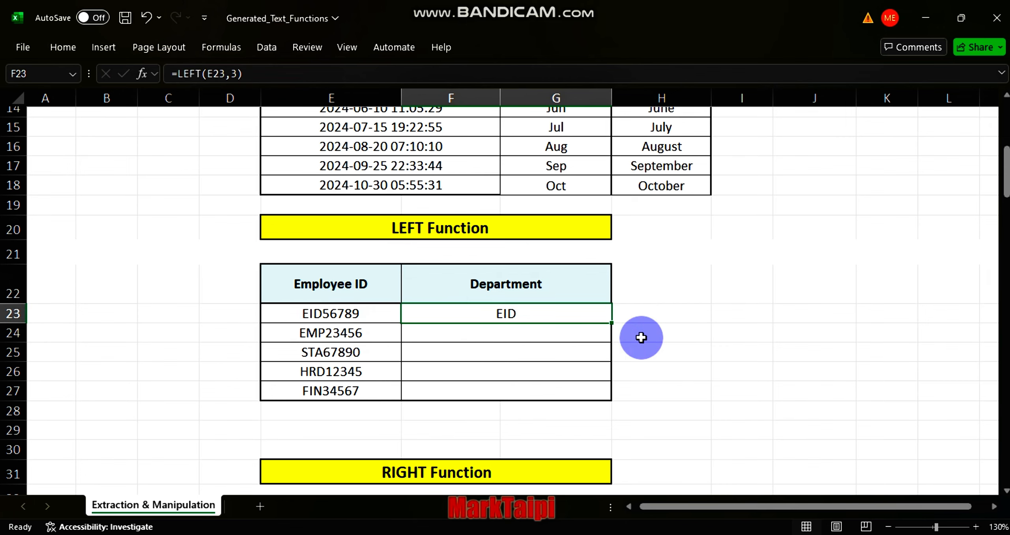
{"action": "double_click", "coordinate": [611, 323]}
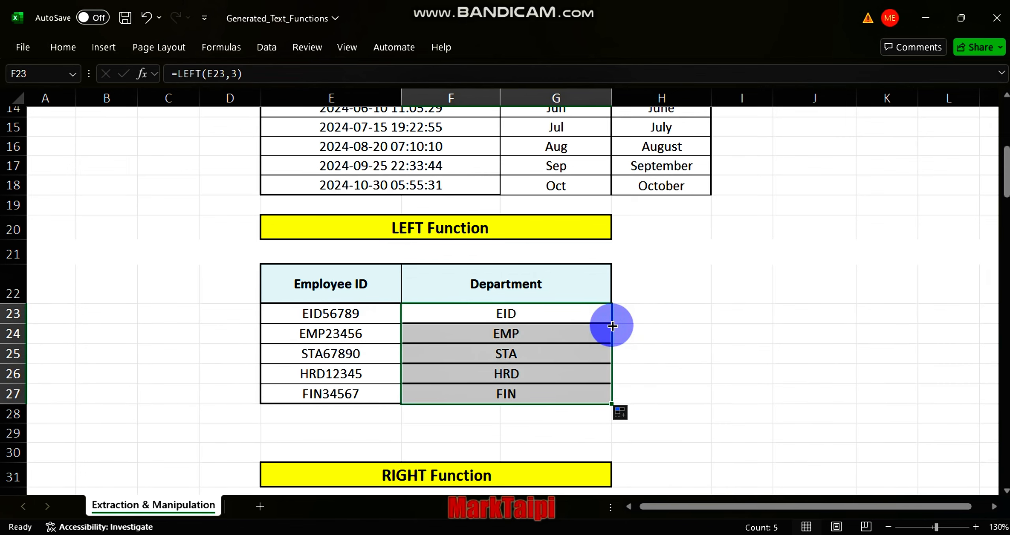
Step: Enter =RIGHT(E34,5) in the first Employee Code cell of the RIGHT Function table and fill it down
{"action": "scroll", "coordinate": [519, 408], "scroll_direction": "down", "scroll_amount": 3}
{"action": "scroll", "coordinate": [518, 411], "scroll_direction": "down", "scroll_amount": 2}
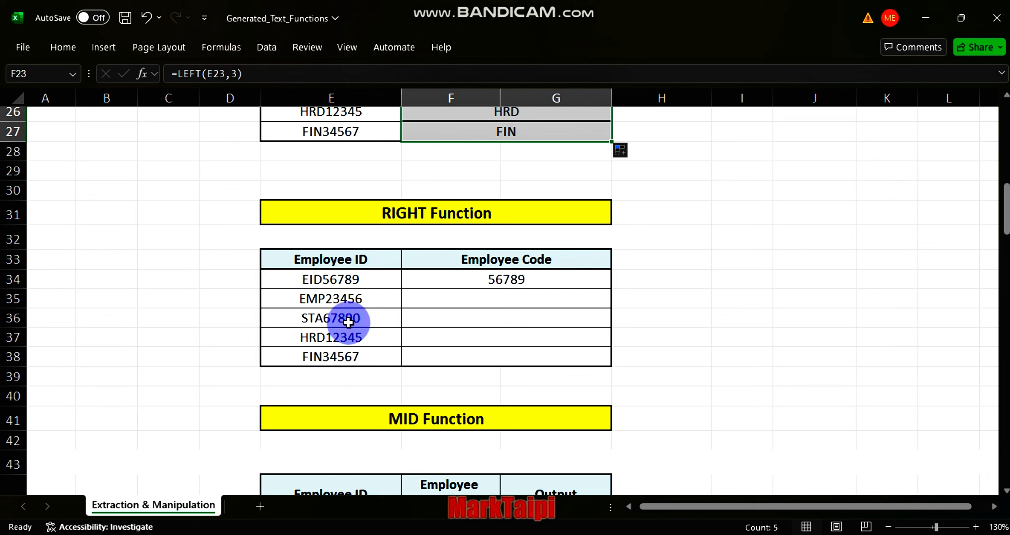
{"action": "left_click", "coordinate": [509, 282]}
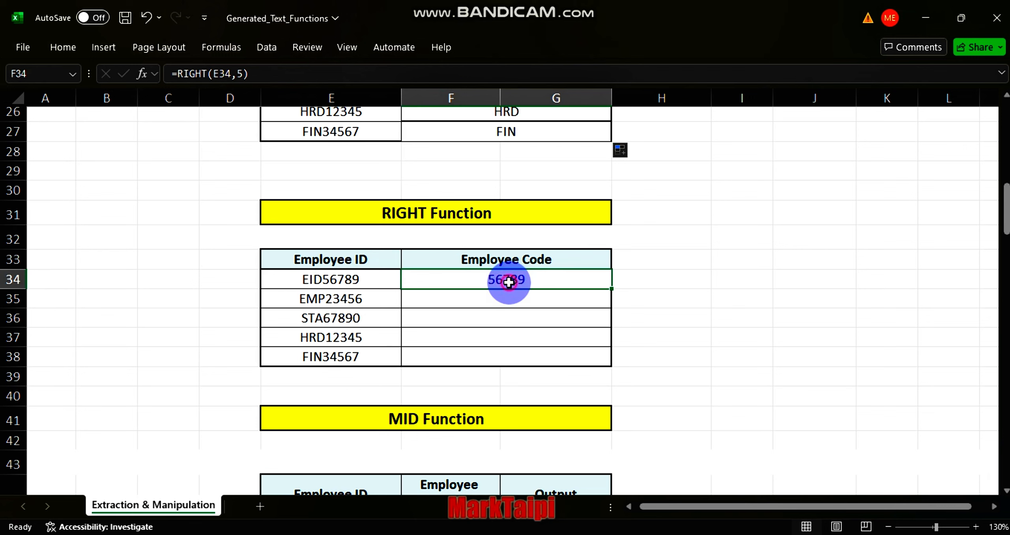
{"action": "type", "text": "="}
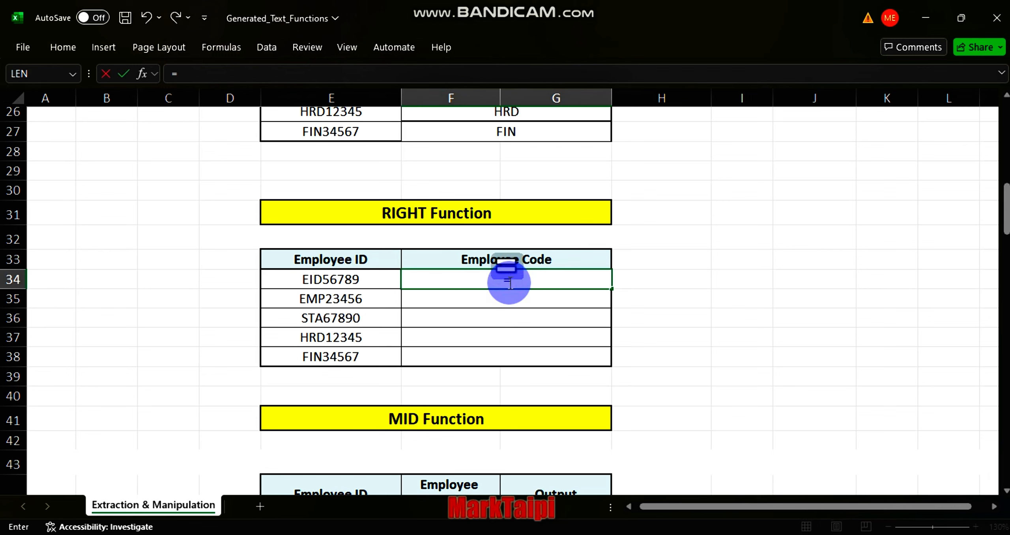
{"action": "type", "text": "righ"}
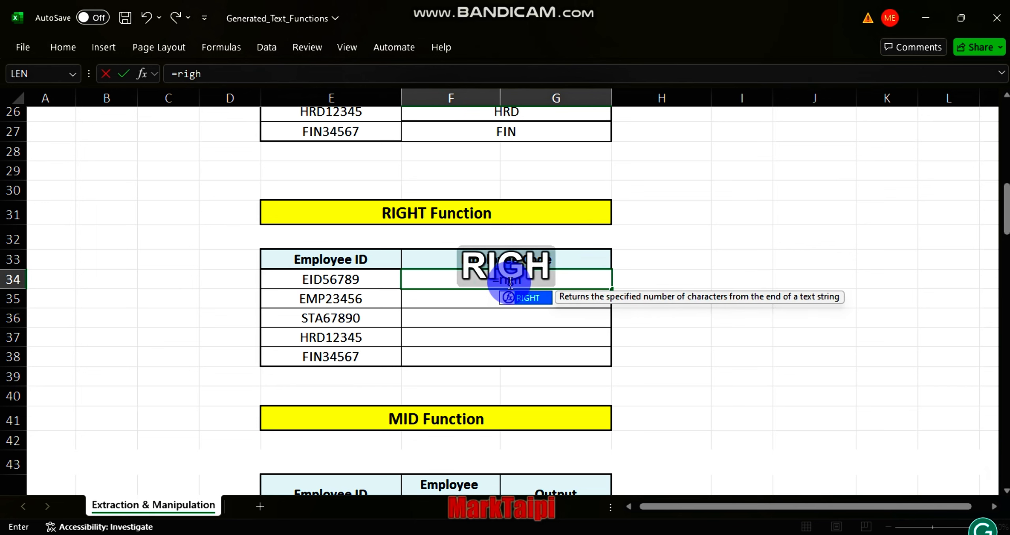
{"action": "type", "text": "t"}
{"action": "key", "text": "Tab"}
{"action": "left_click", "coordinate": [341, 278]}
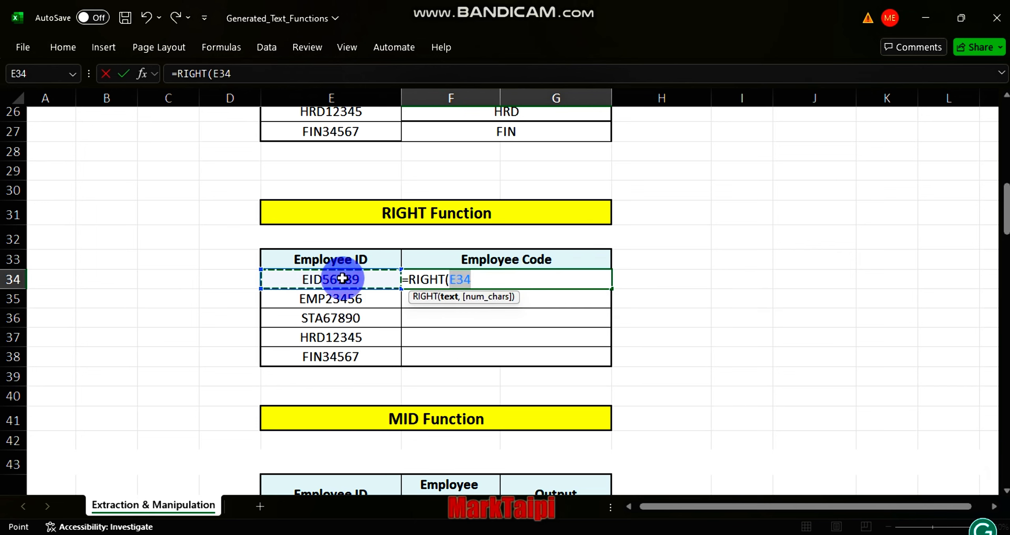
{"action": "type", "text": ","}
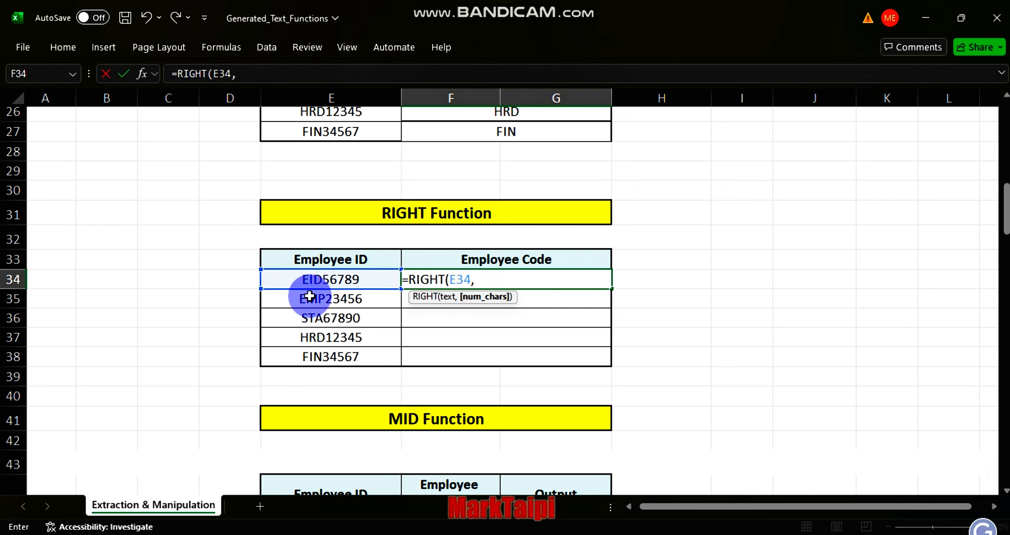
{"action": "type", "text": "5"}
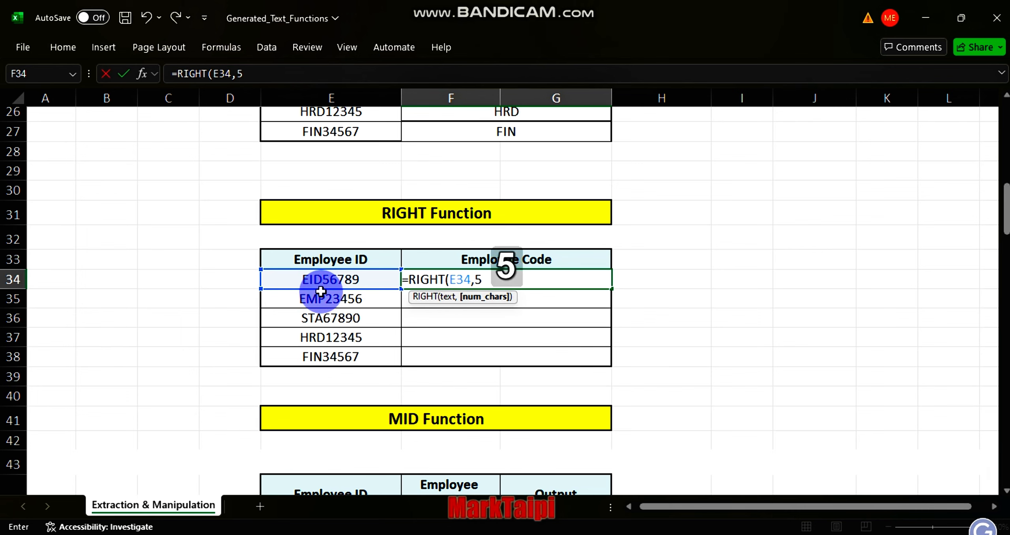
{"action": "key", "text": "Return"}
{"action": "left_click", "coordinate": [610, 287]}
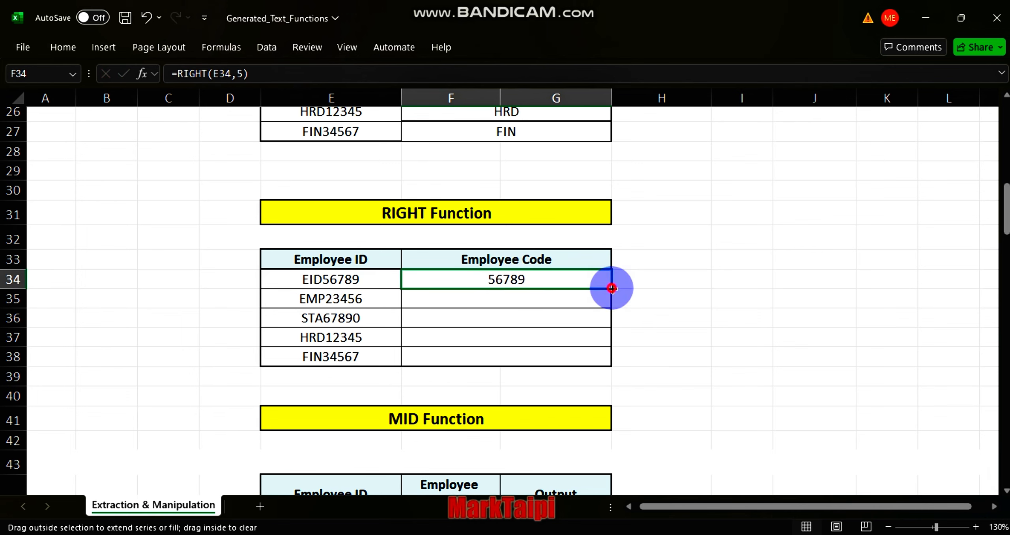
{"action": "double_click", "coordinate": [612, 288]}
{"action": "scroll", "coordinate": [555, 391], "scroll_direction": "down", "scroll_amount": 2}
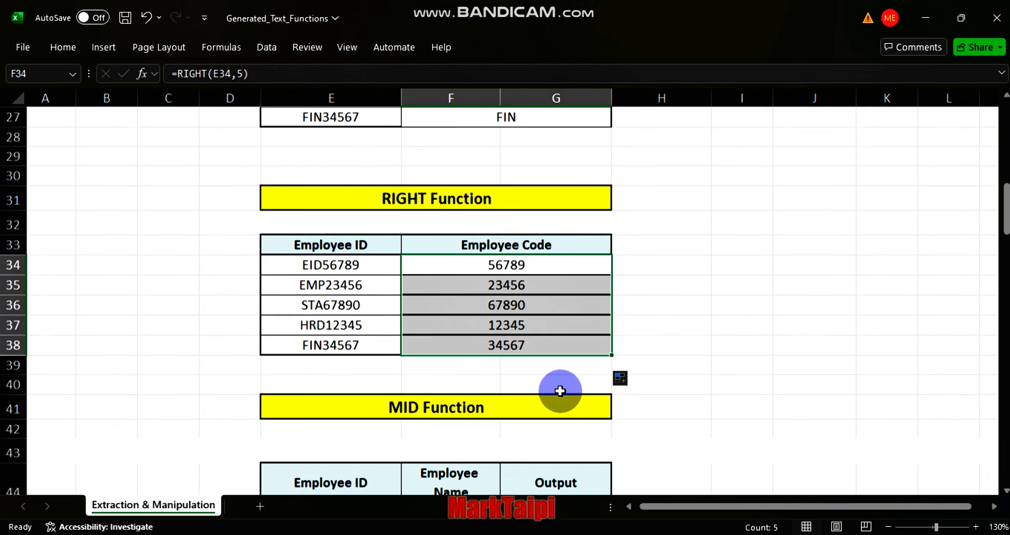
Step: Enter =MID(E45,4,3) in the first Output cell of the MID Function table
{"action": "scroll", "coordinate": [560, 392], "scroll_direction": "down", "scroll_amount": 2}
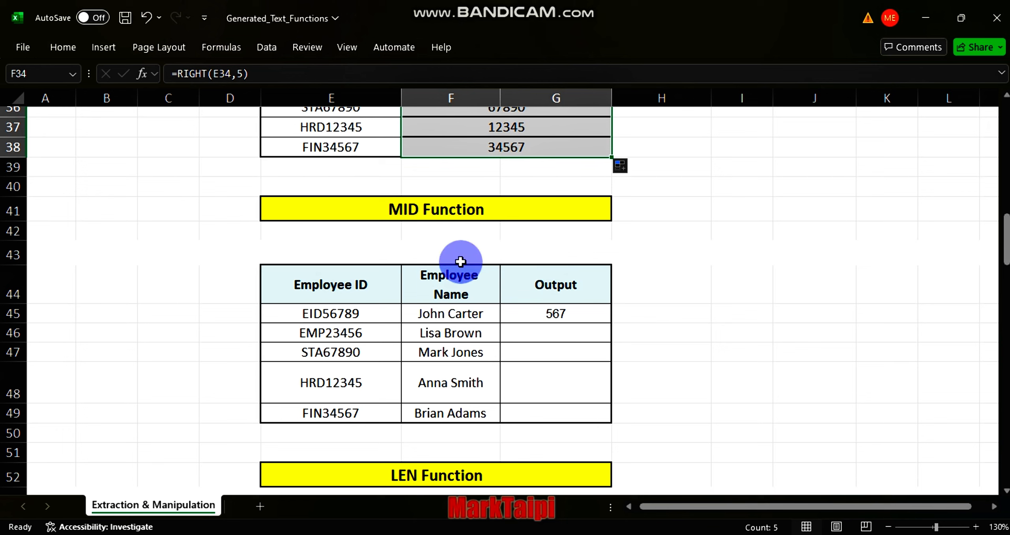
{"action": "left_click", "coordinate": [551, 315]}
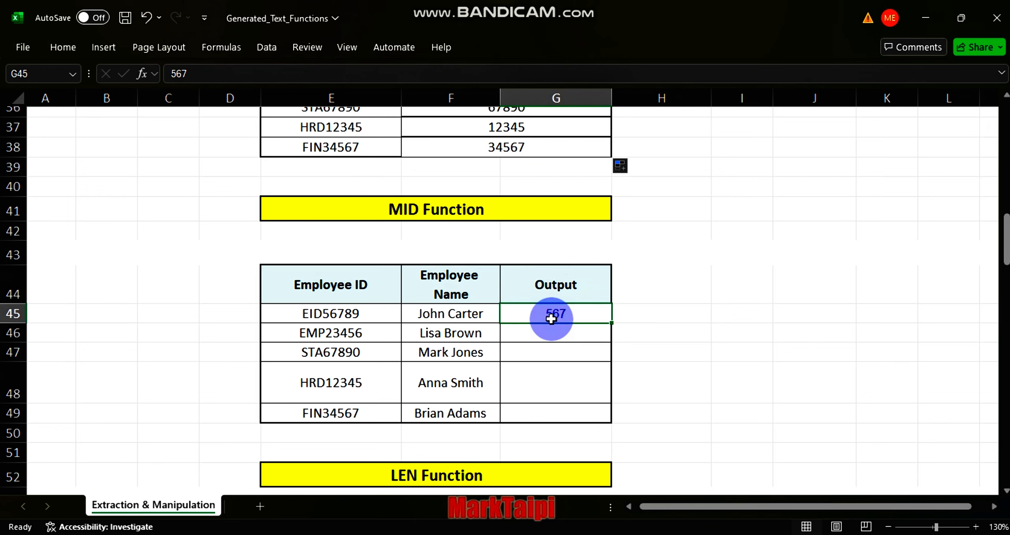
{"action": "type", "text": "=mid"}
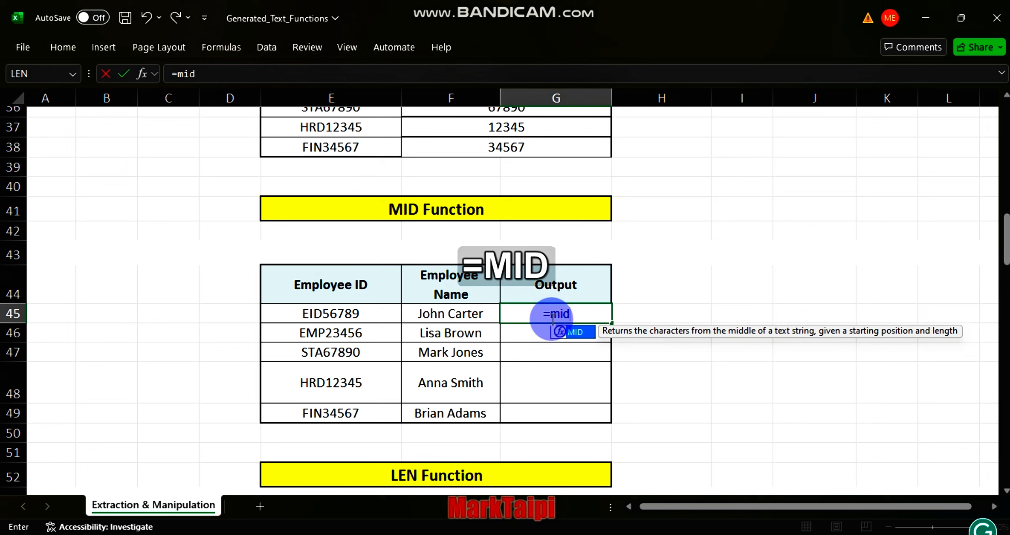
{"action": "key", "text": "Tab"}
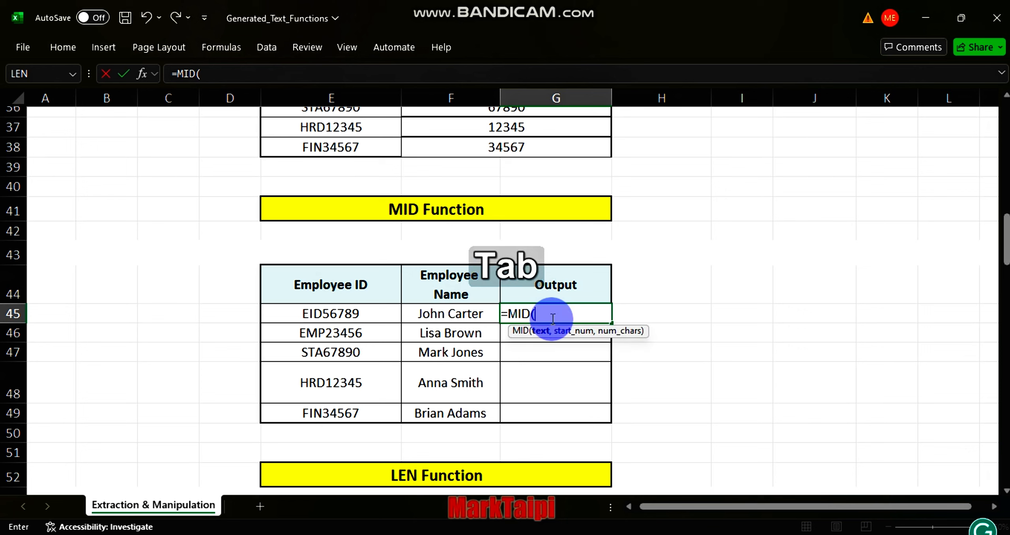
{"action": "left_click", "coordinate": [362, 322]}
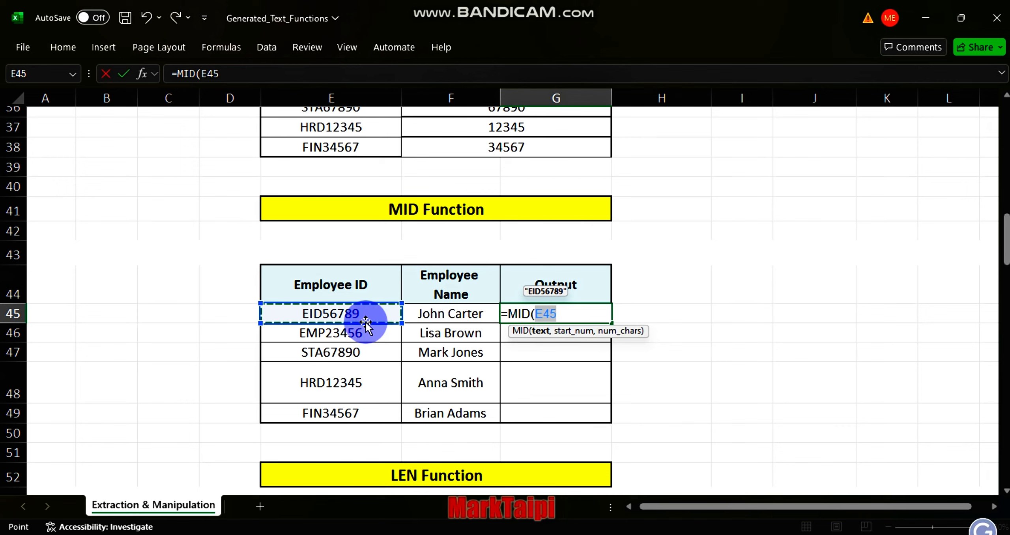
{"action": "type", "text": ","}
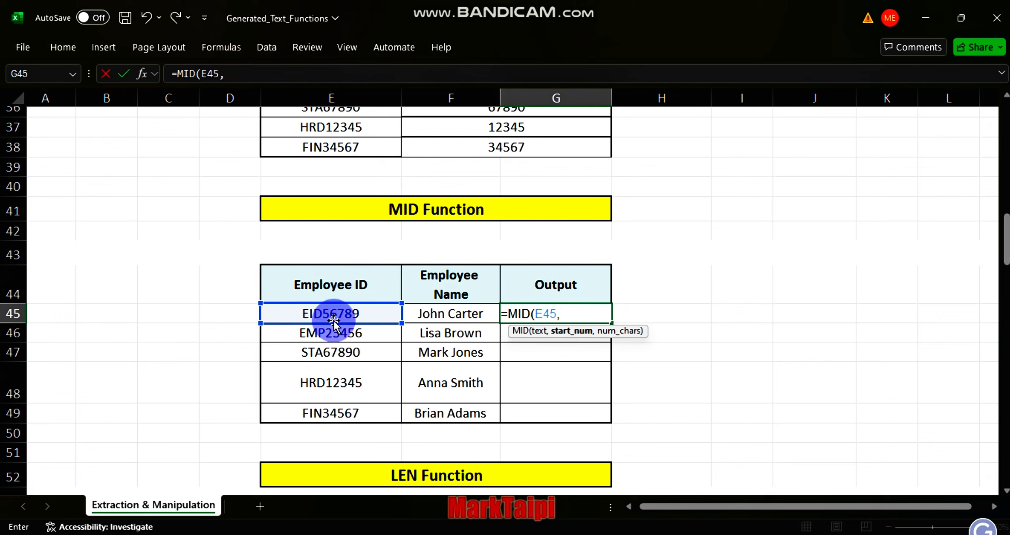
{"action": "type", "text": "4,"}
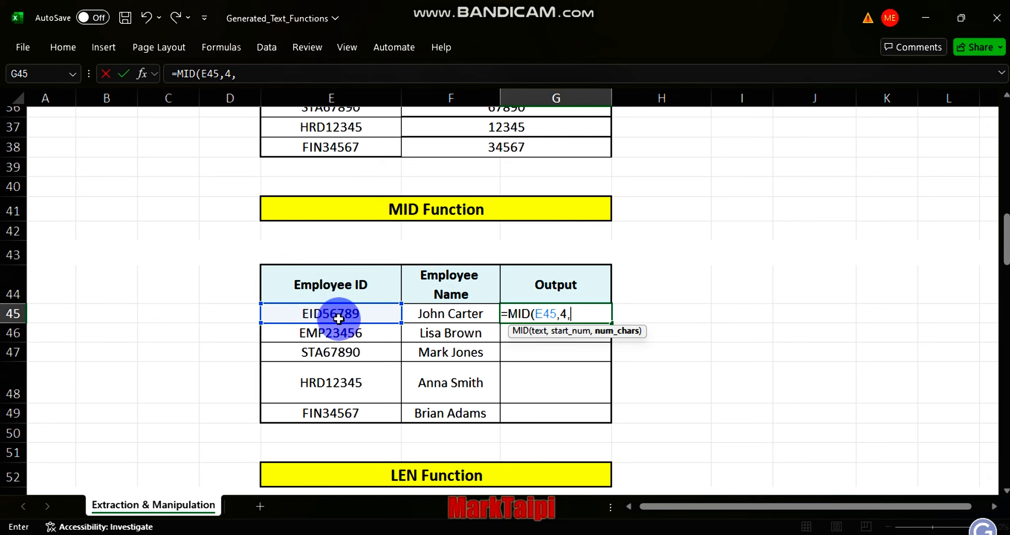
{"action": "type", "text": "3"}
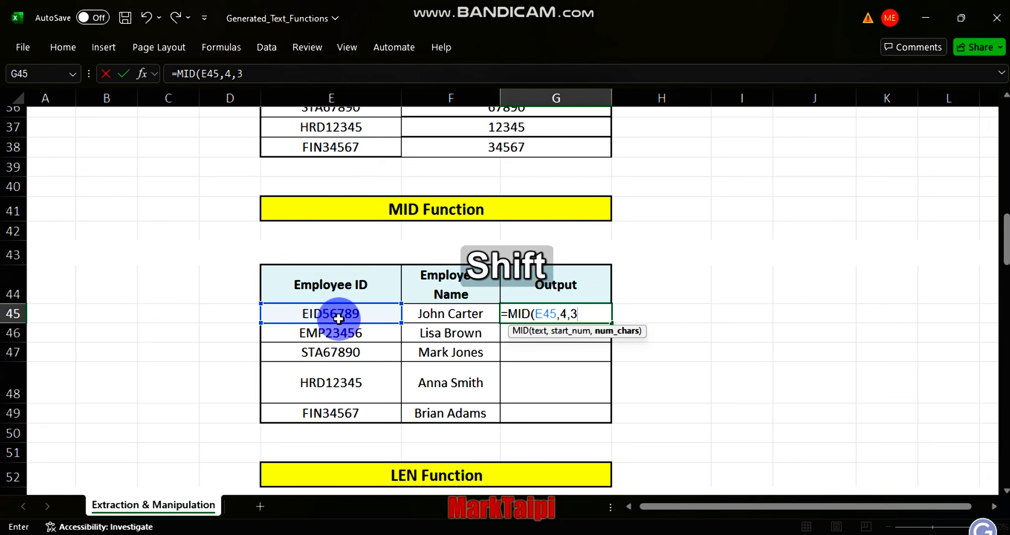
{"action": "type", "text": ")"}
{"action": "key", "text": "Return"}
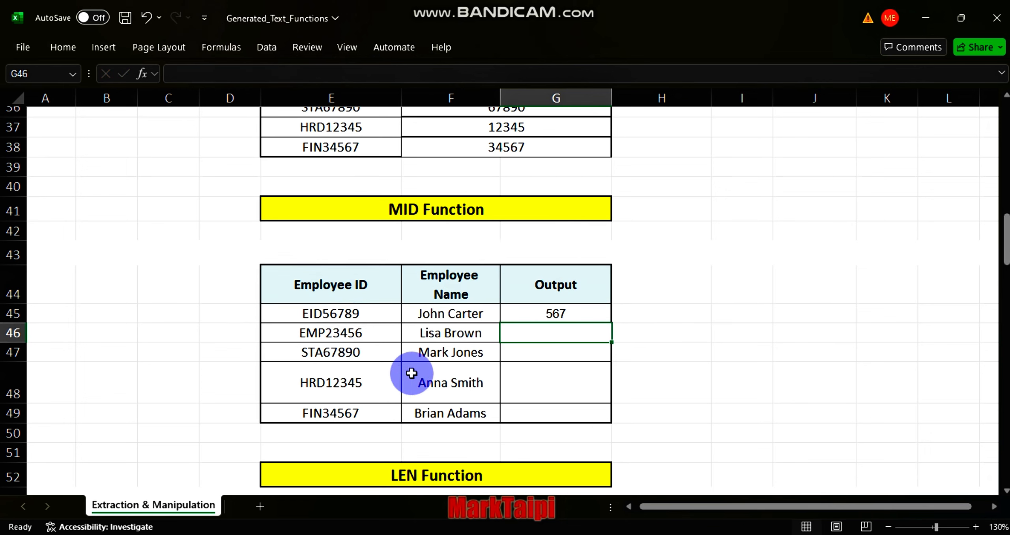
Step: Change the MID formula's number of characters to 4 and fill it down the Output column
{"action": "double_click", "coordinate": [560, 314]}
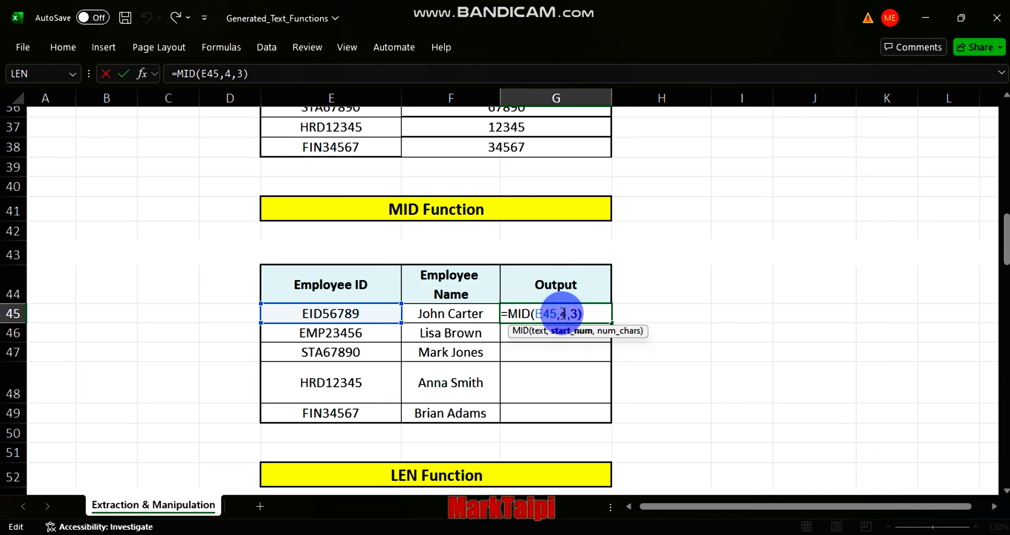
{"action": "left_click", "coordinate": [573, 314]}
{"action": "key", "text": "BackSpace"}
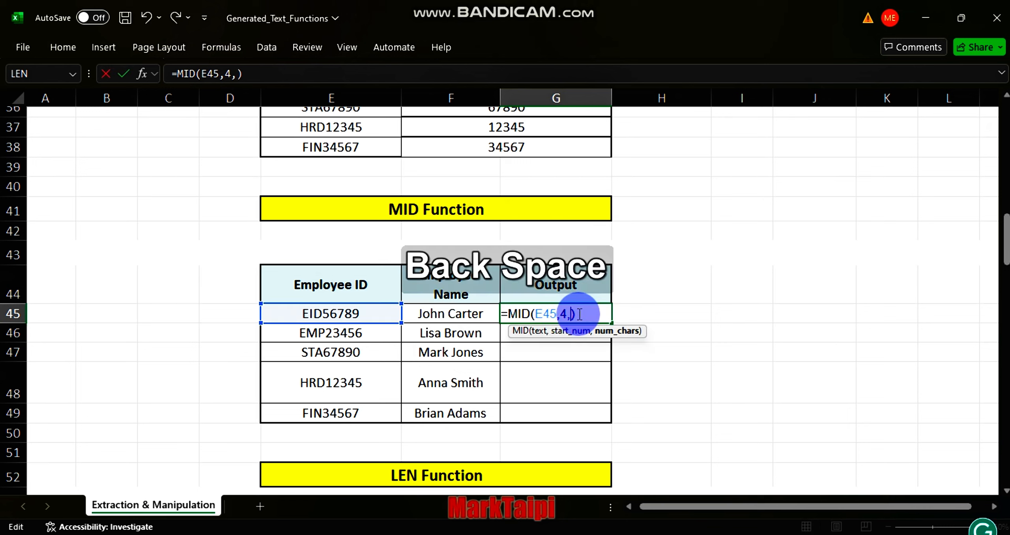
{"action": "type", "text": "4"}
{"action": "key", "text": "Return"}
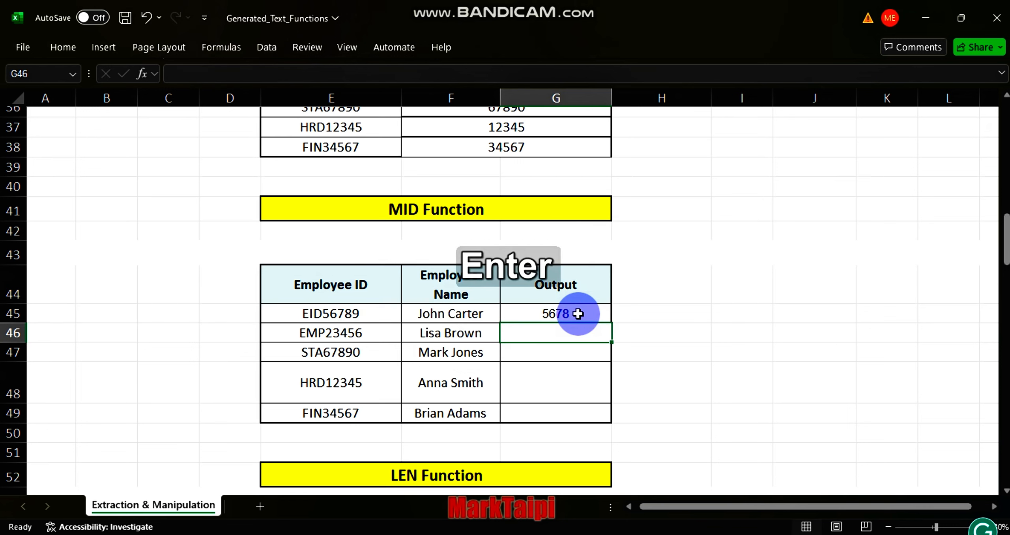
{"action": "left_click", "coordinate": [575, 315]}
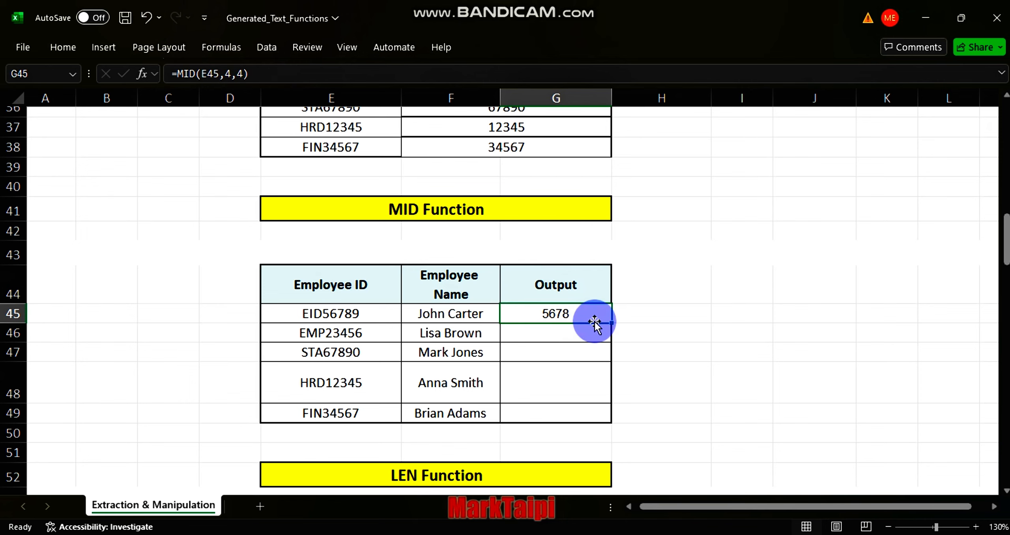
{"action": "double_click", "coordinate": [611, 322]}
{"action": "scroll", "coordinate": [507, 424], "scroll_direction": "down", "scroll_amount": 2}
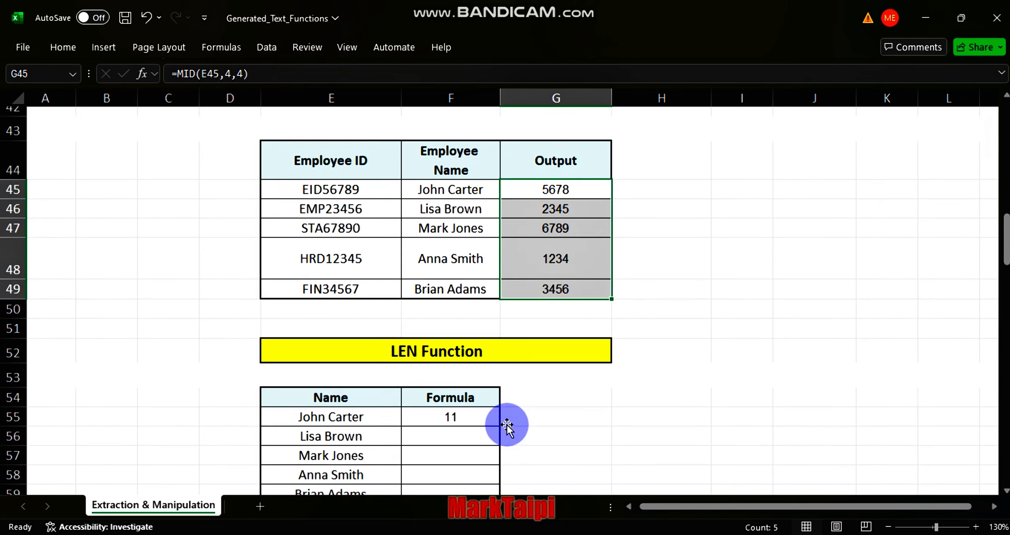
Step: Enter =LEN(E55) in the first Formula cell of the LEN Function table and fill it down
{"action": "scroll", "coordinate": [507, 424], "scroll_direction": "down", "scroll_amount": 1}
{"action": "scroll", "coordinate": [440, 408], "scroll_direction": "down", "scroll_amount": 1}
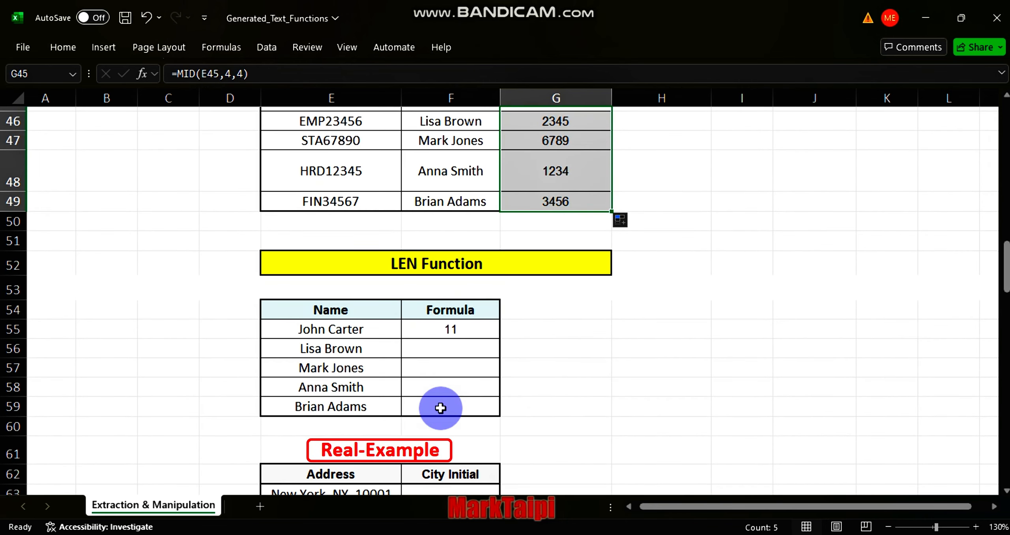
{"action": "left_click", "coordinate": [442, 329]}
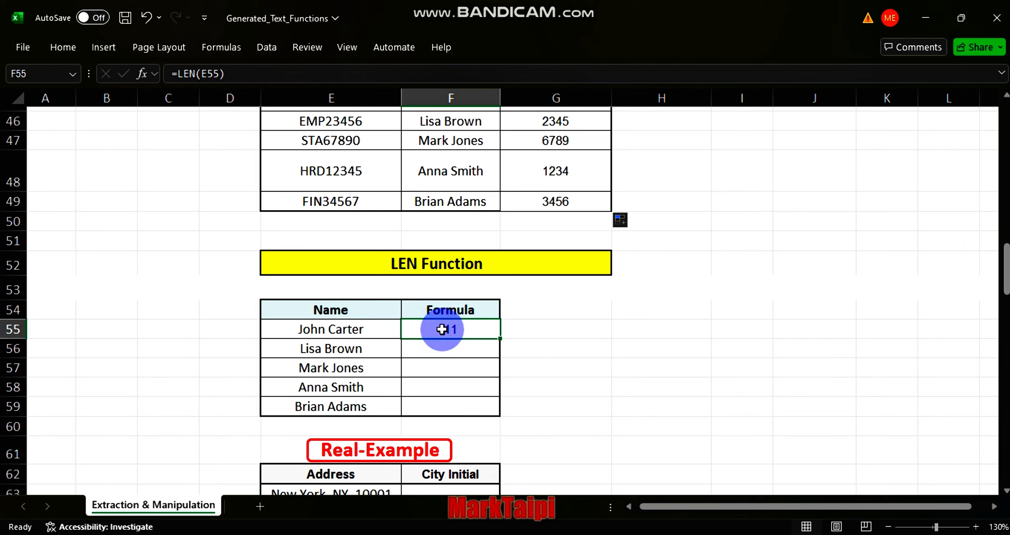
{"action": "type", "text": "="}
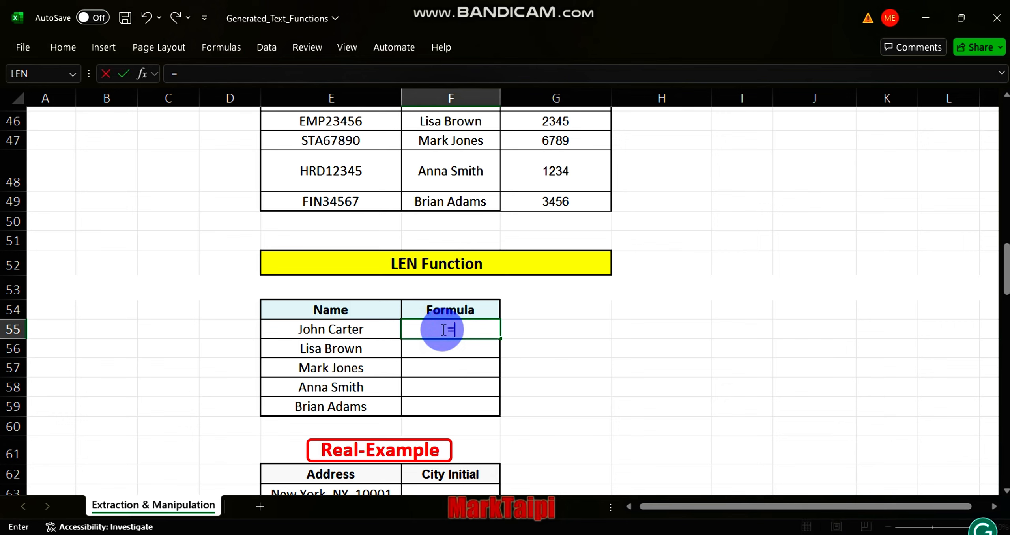
{"action": "type", "text": "len"}
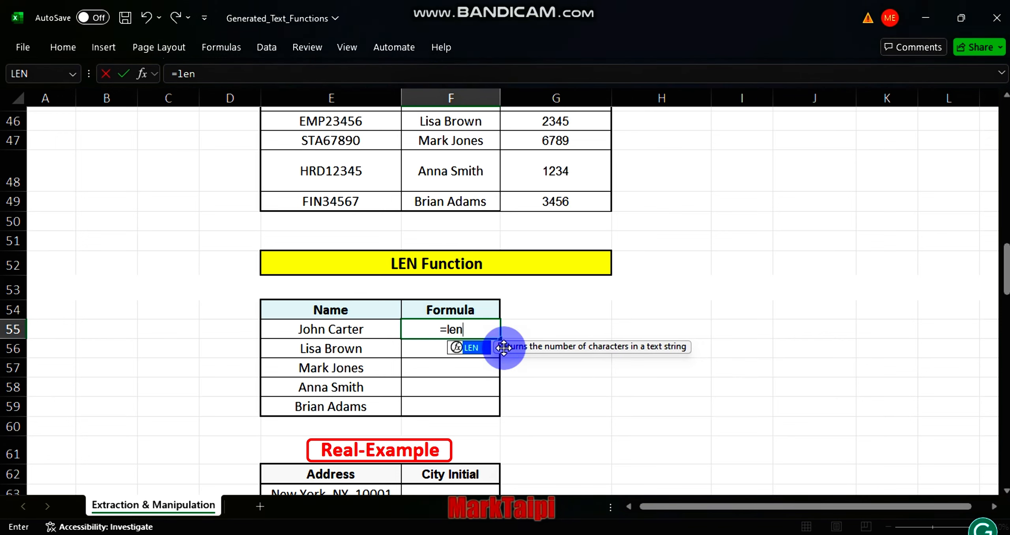
{"action": "key", "text": "Tab"}
{"action": "left_click", "coordinate": [346, 326]}
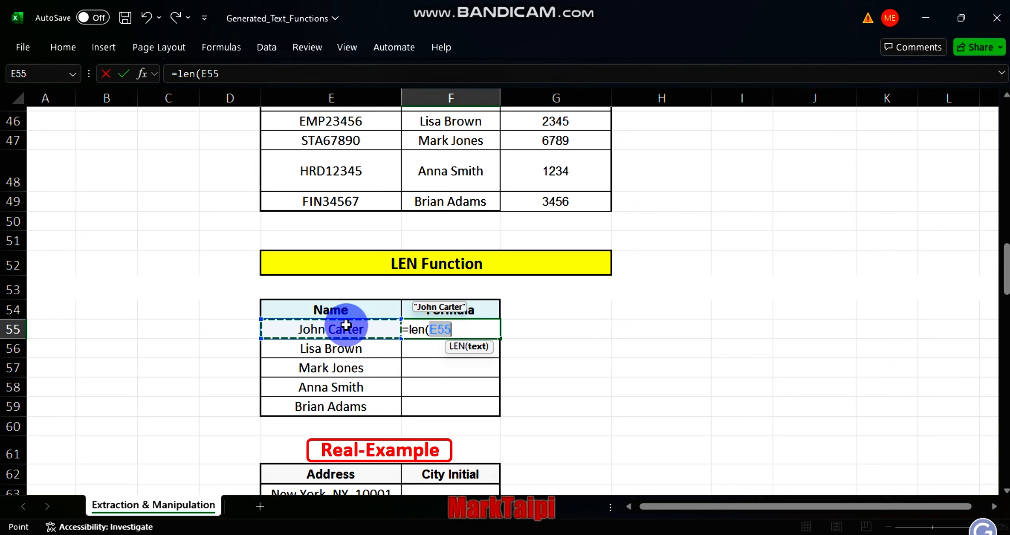
{"action": "key", "text": "Return"}
{"action": "left_click", "coordinate": [450, 327]}
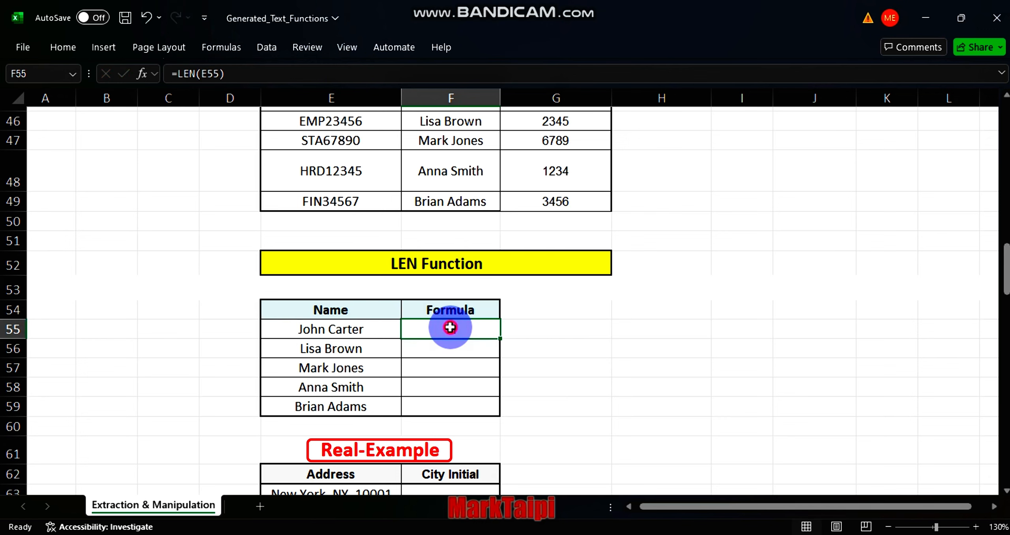
{"action": "double_click", "coordinate": [500, 338]}
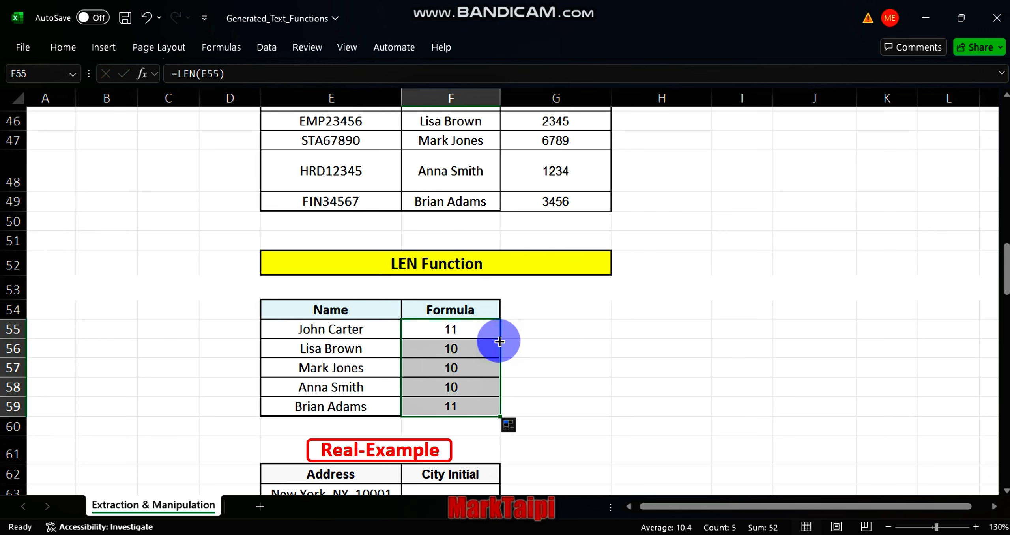
{"action": "left_click", "coordinate": [559, 372]}
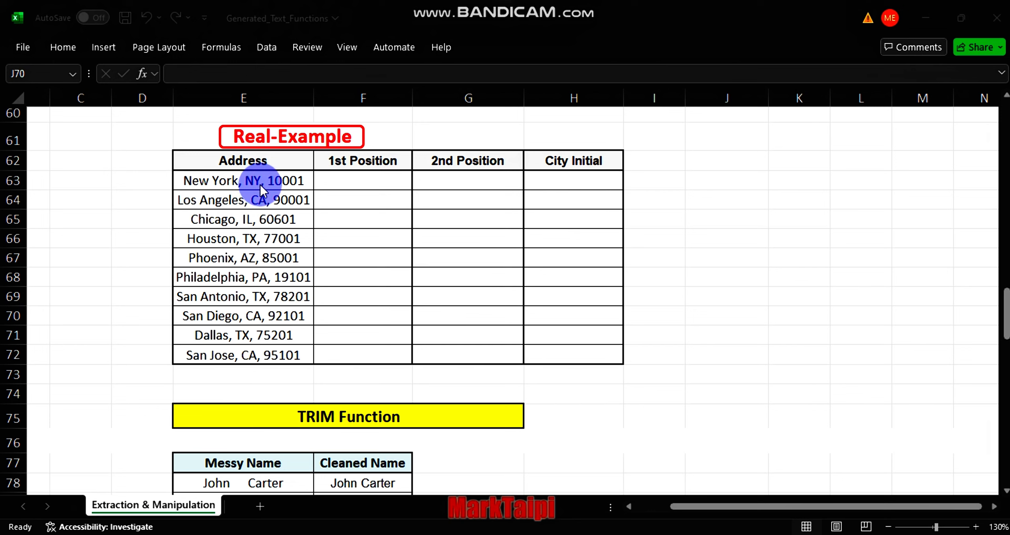
Step: Enter =FIND(",",E63) in the first 1st Position cell of the Real-Example address table
{"action": "left_click", "coordinate": [334, 180]}
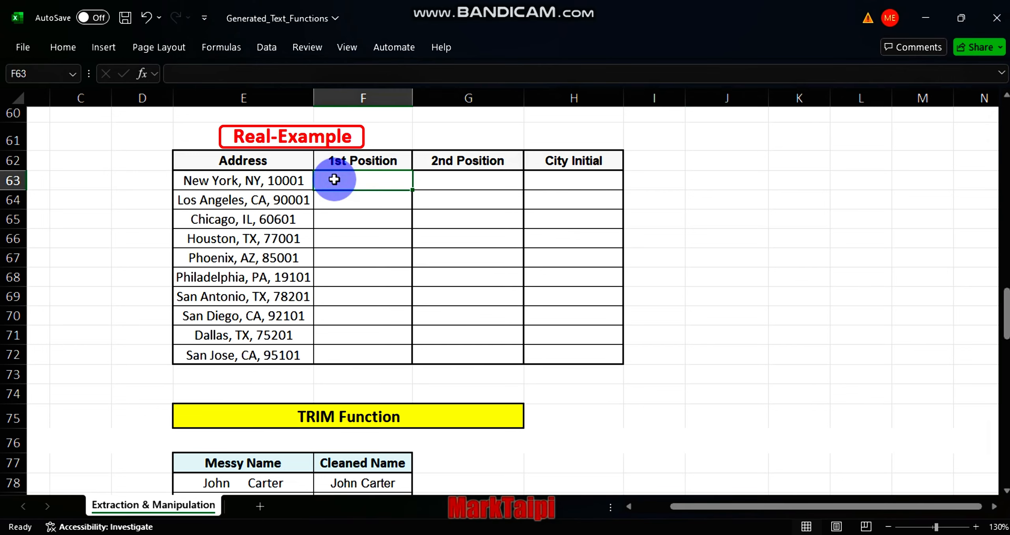
{"action": "type", "text": "=find"}
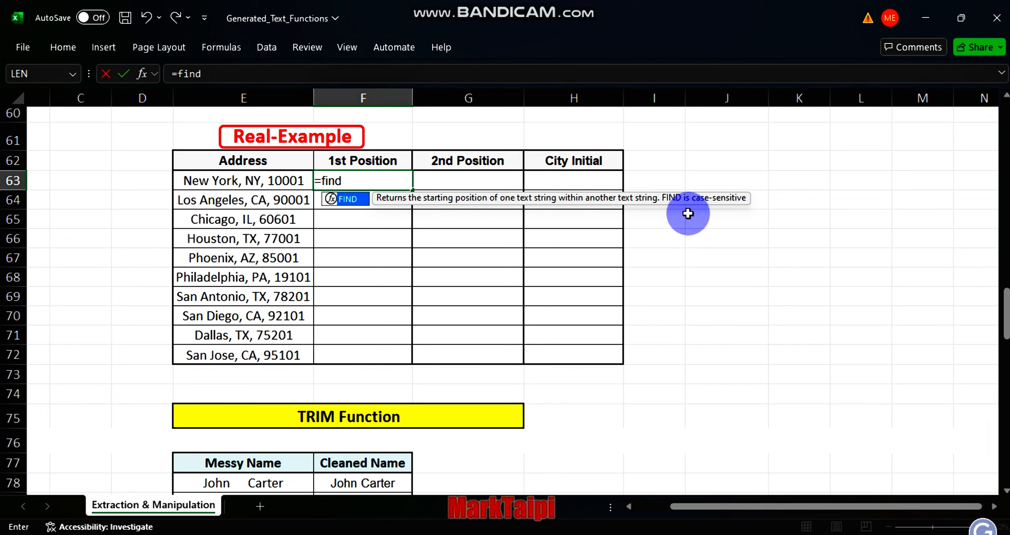
{"action": "key", "text": "Tab"}
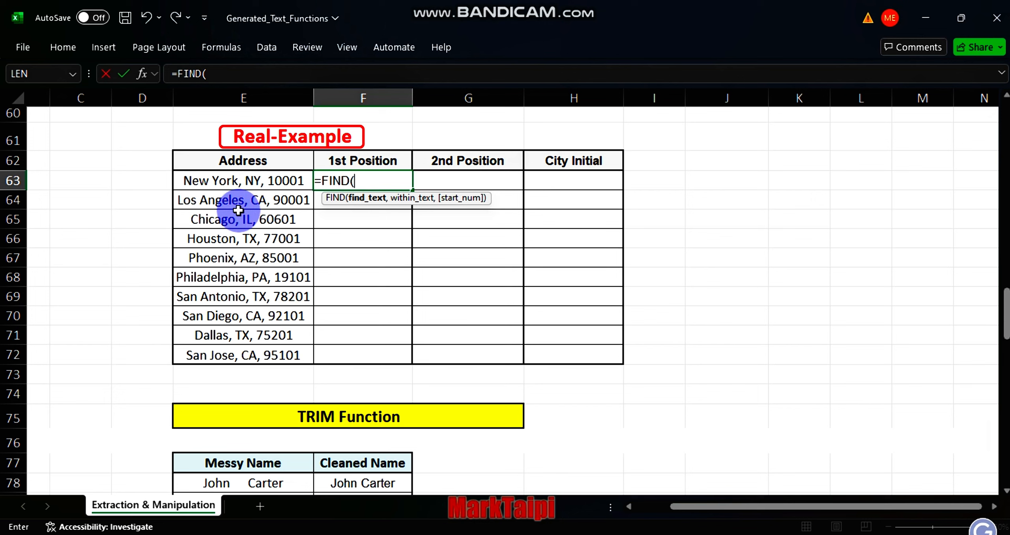
{"action": "type", "text": "\""}
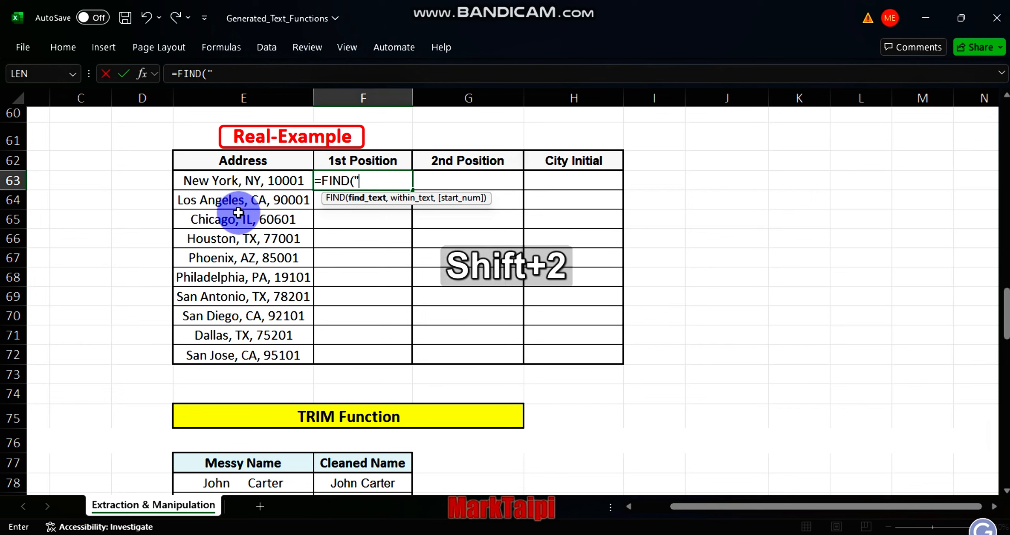
{"action": "type", "text": ",\","}
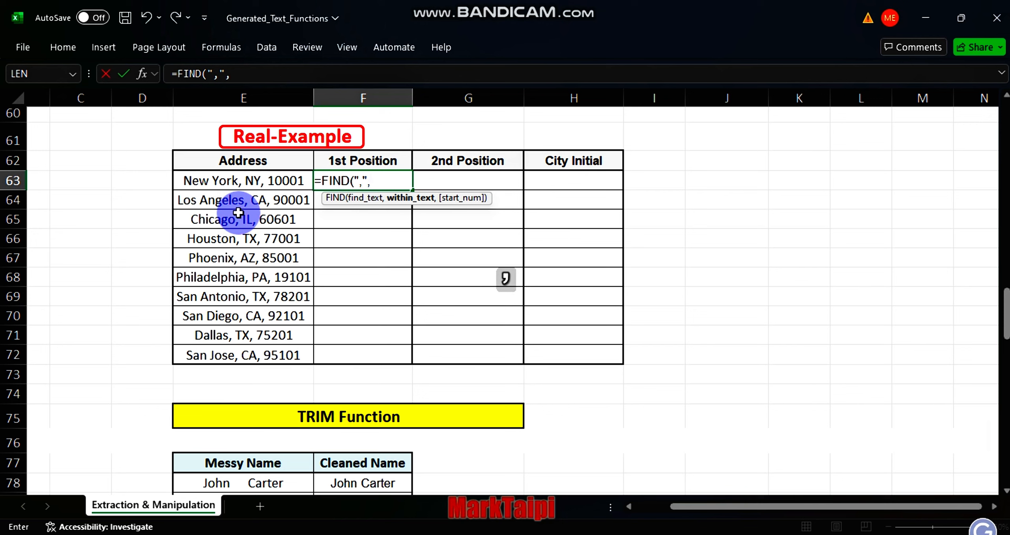
{"action": "left_click", "coordinate": [226, 181]}
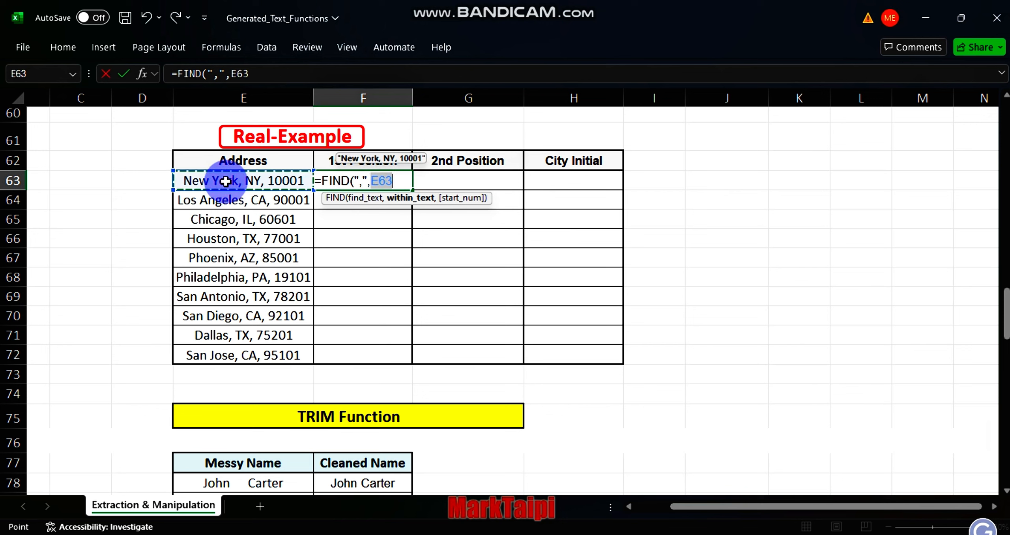
{"action": "type", "text": ")"}
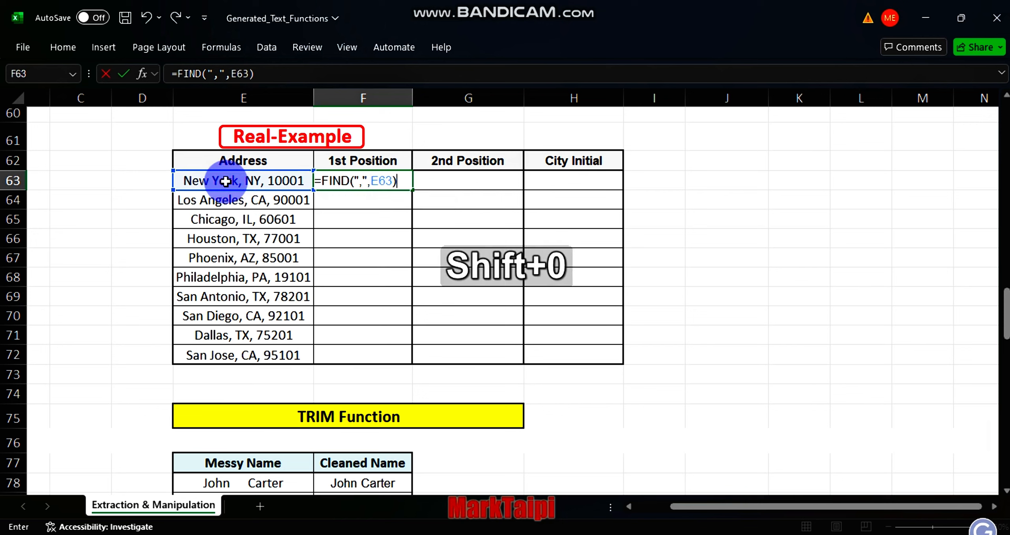
{"action": "key", "text": "Return"}
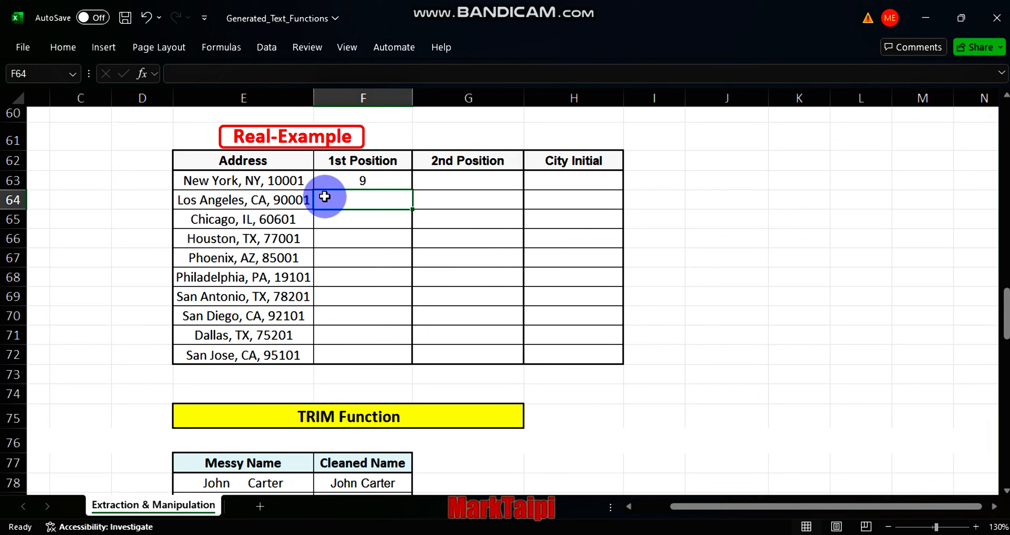
Step: Append +2 to the FIND formula in the first 1st Position cell
{"action": "double_click", "coordinate": [369, 178]}
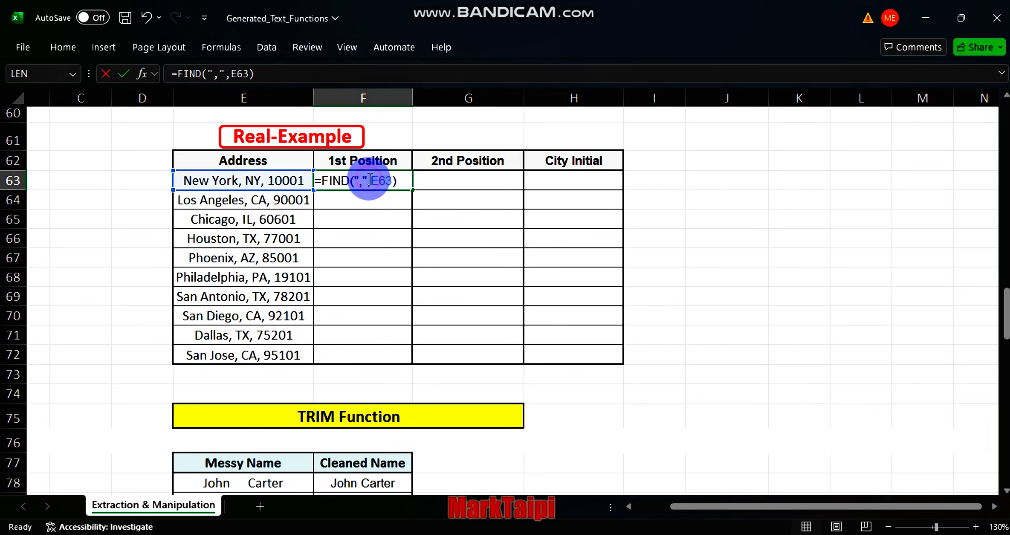
{"action": "left_click", "coordinate": [403, 180]}
{"action": "key", "text": "shift"}
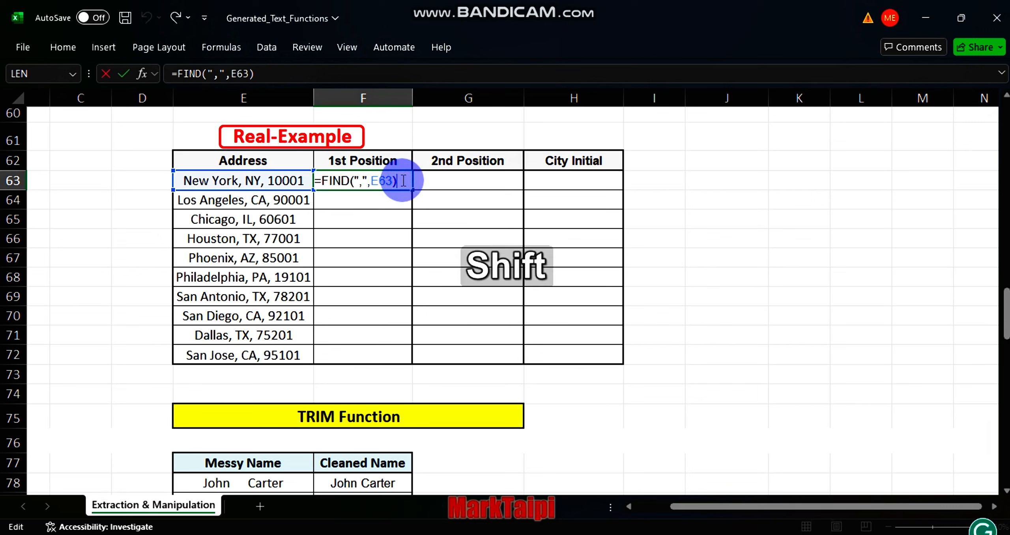
{"action": "type", "text": "+2"}
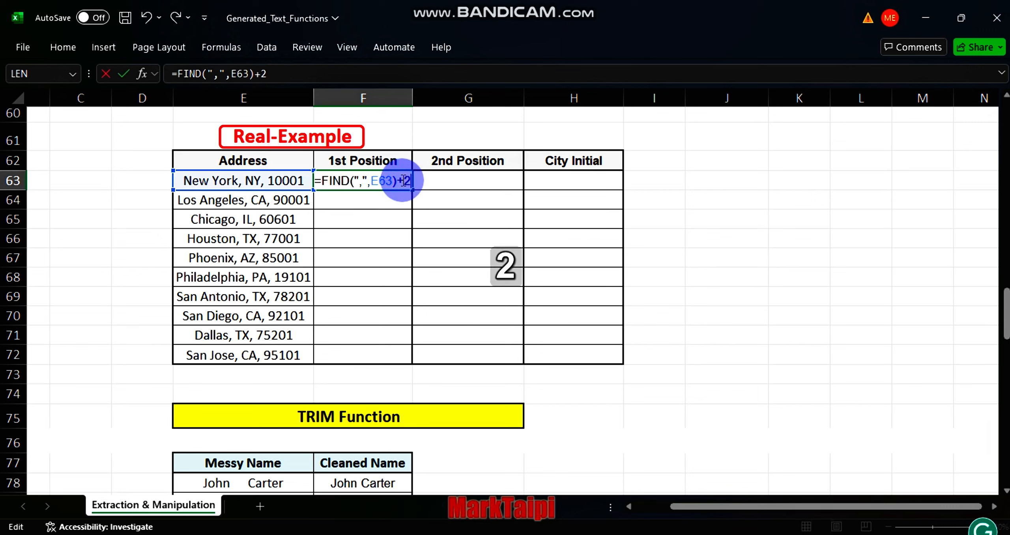
{"action": "key", "text": "Return"}
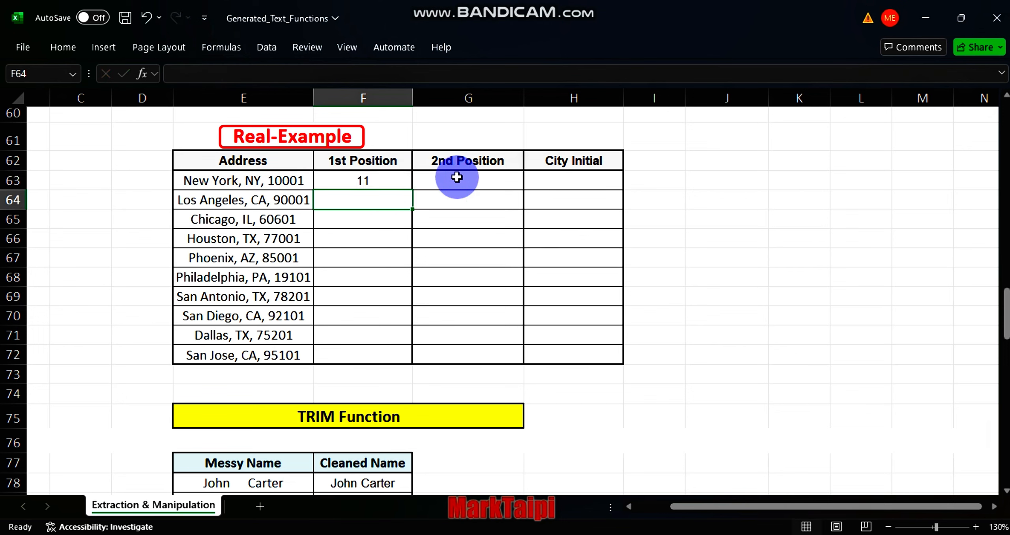
Step: Enter =FIND(",",E63,F63) in the first 2nd Position cell of the Real-Example table
{"action": "left_click", "coordinate": [457, 177]}
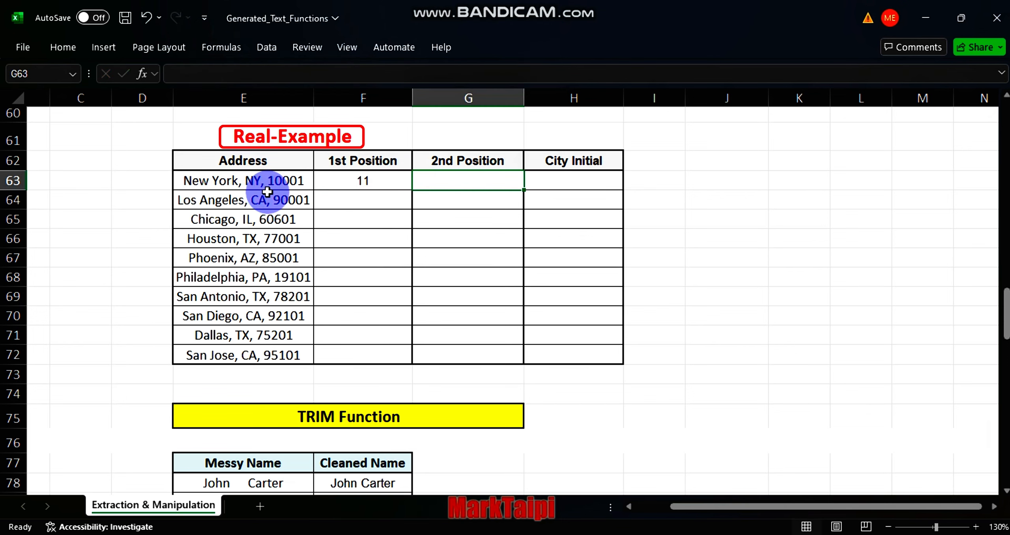
{"action": "type", "text": "=find"}
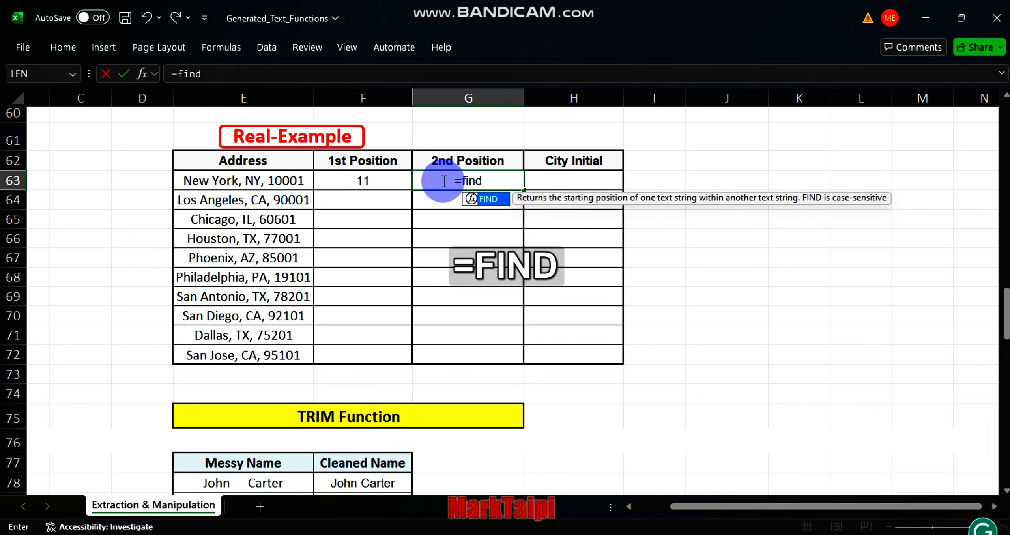
{"action": "key", "text": "Tab"}
{"action": "type", "text": "\""}
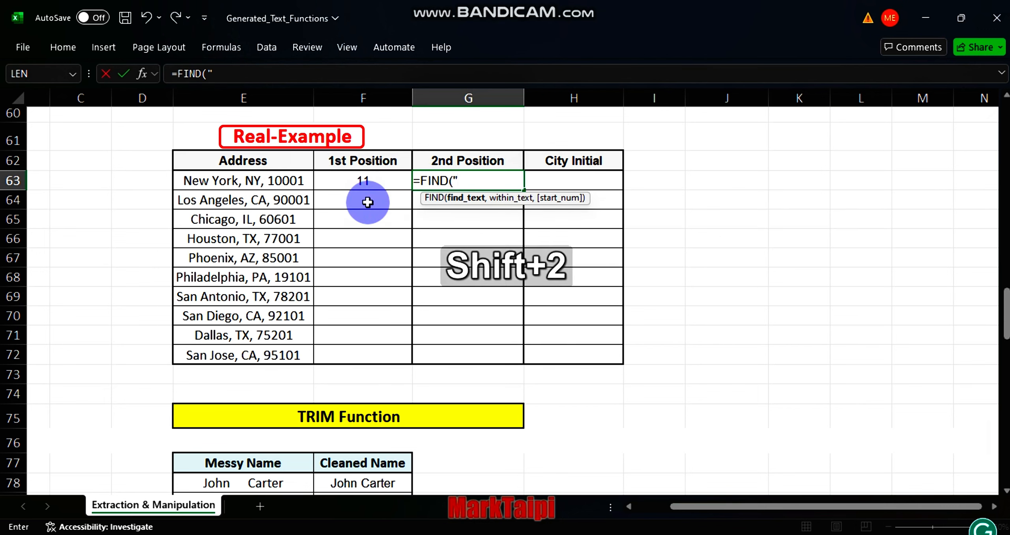
{"action": "type", "text": ",\","}
{"action": "left_click", "coordinate": [283, 184]}
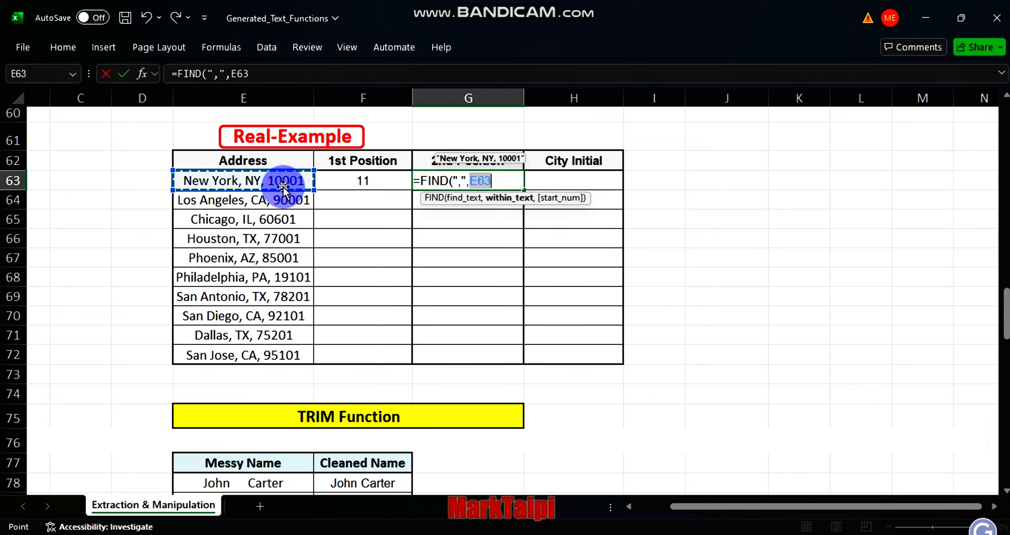
{"action": "type", "text": ","}
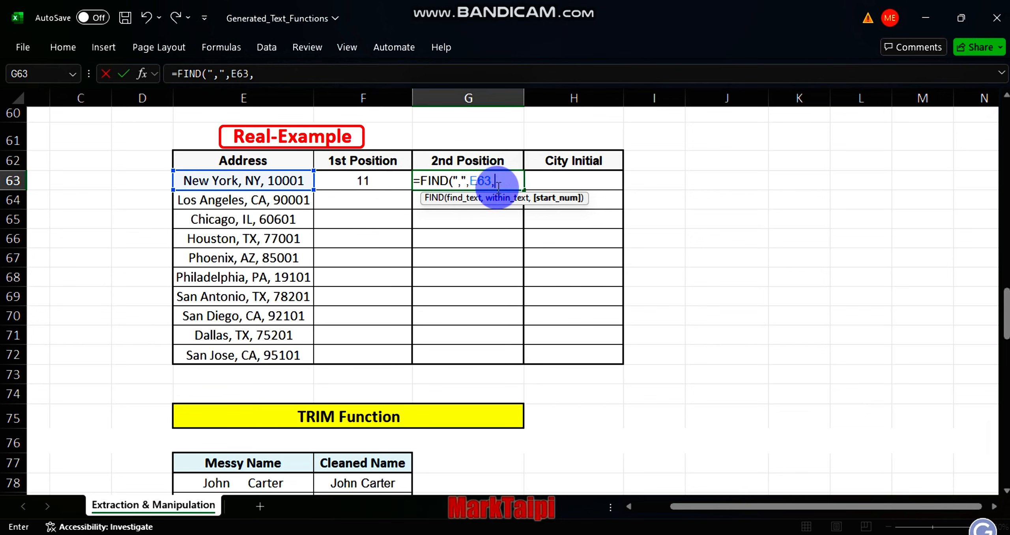
{"action": "left_click", "coordinate": [363, 183]}
{"action": "type", "text": ")"}
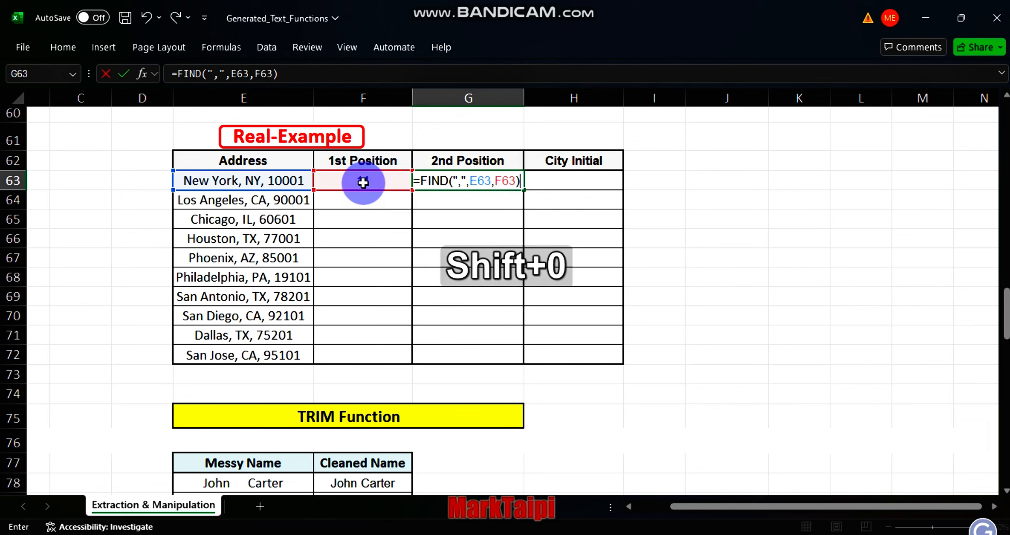
{"action": "key", "text": "Return"}
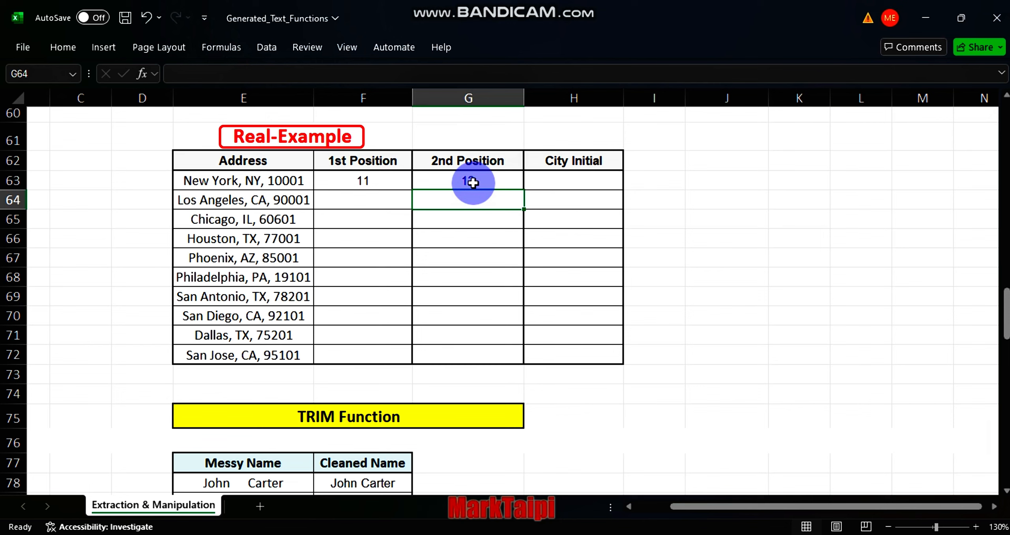
Step: Enter =MID(E63,F63,2) in the first City Initial cell
{"action": "left_click", "coordinate": [553, 179]}
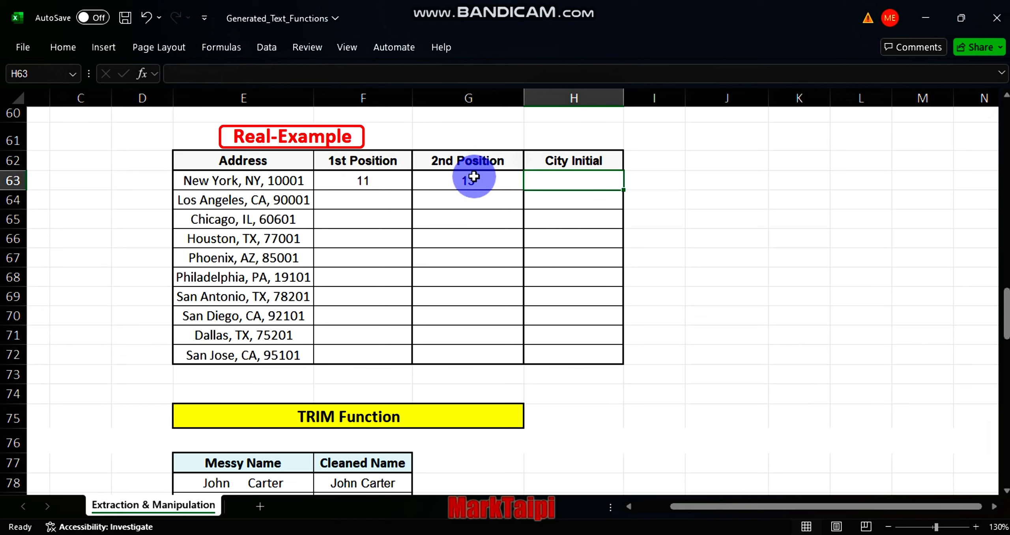
{"action": "type", "text": "=mid"}
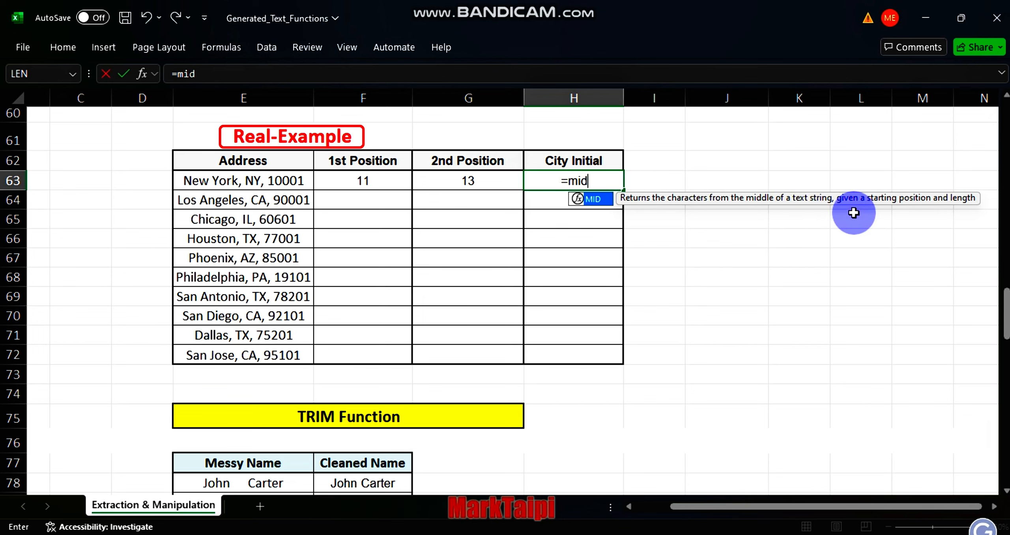
{"action": "key", "text": "Tab"}
{"action": "left_click", "coordinate": [272, 180]}
{"action": "type", "text": ","}
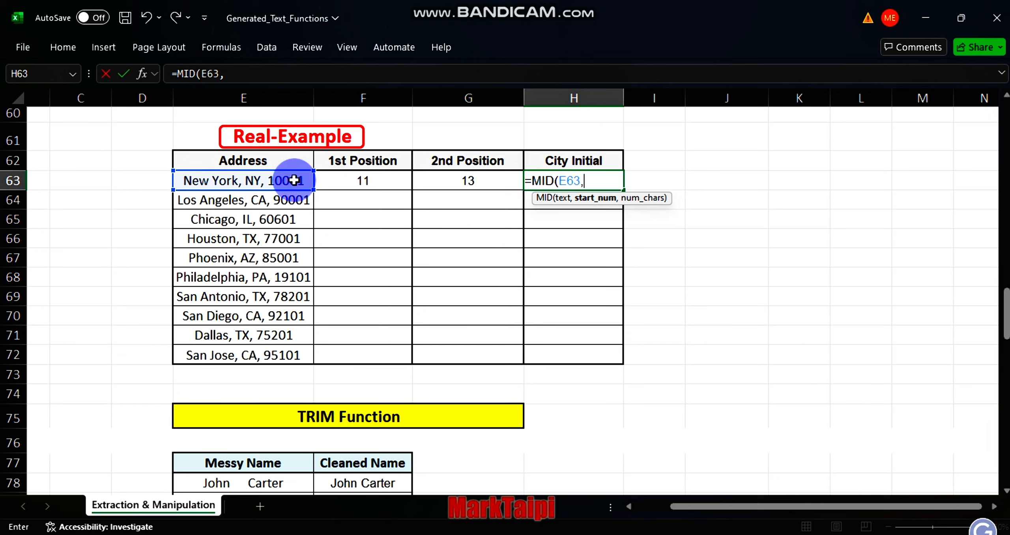
{"action": "left_click", "coordinate": [371, 180]}
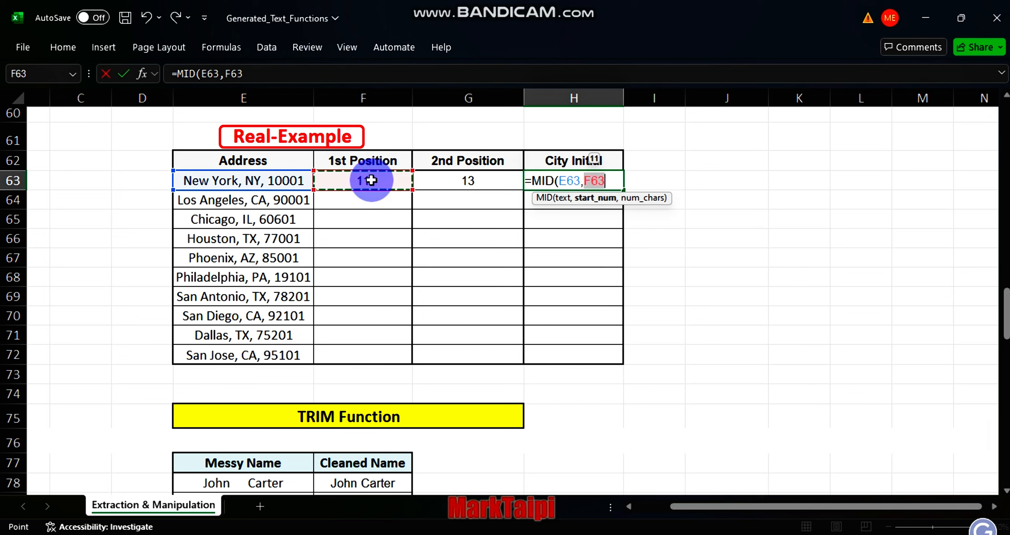
{"action": "type", "text": ","}
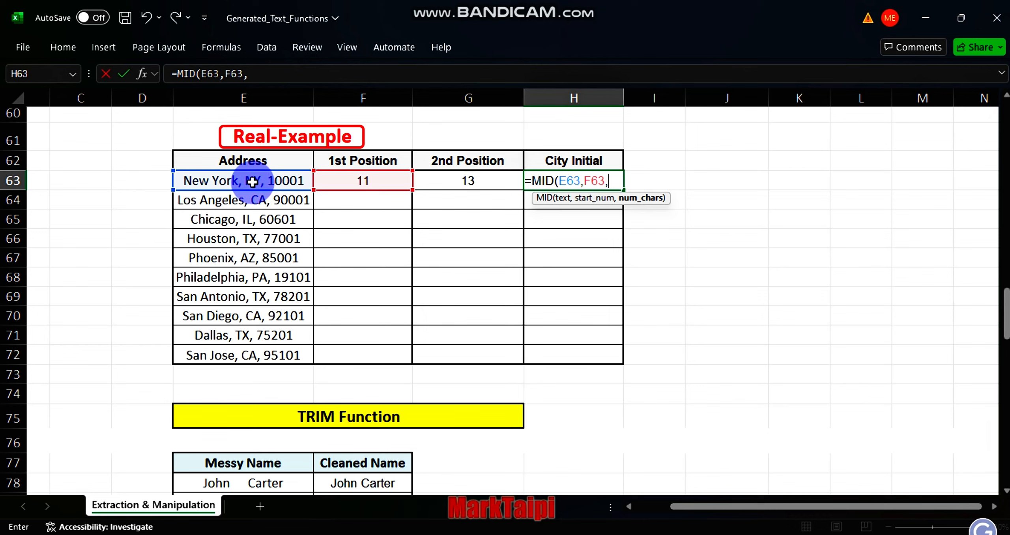
{"action": "type", "text": "2"}
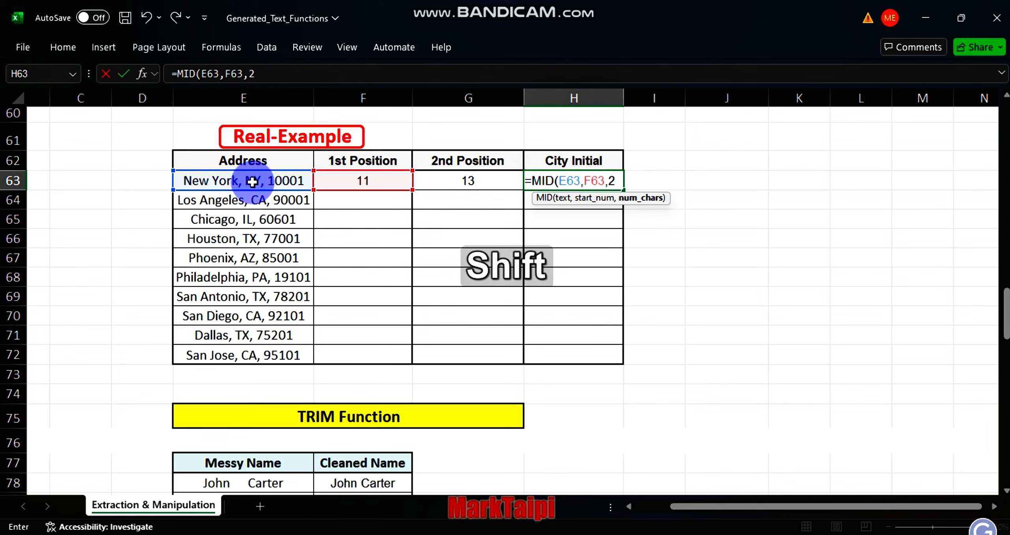
{"action": "type", "text": ")"}
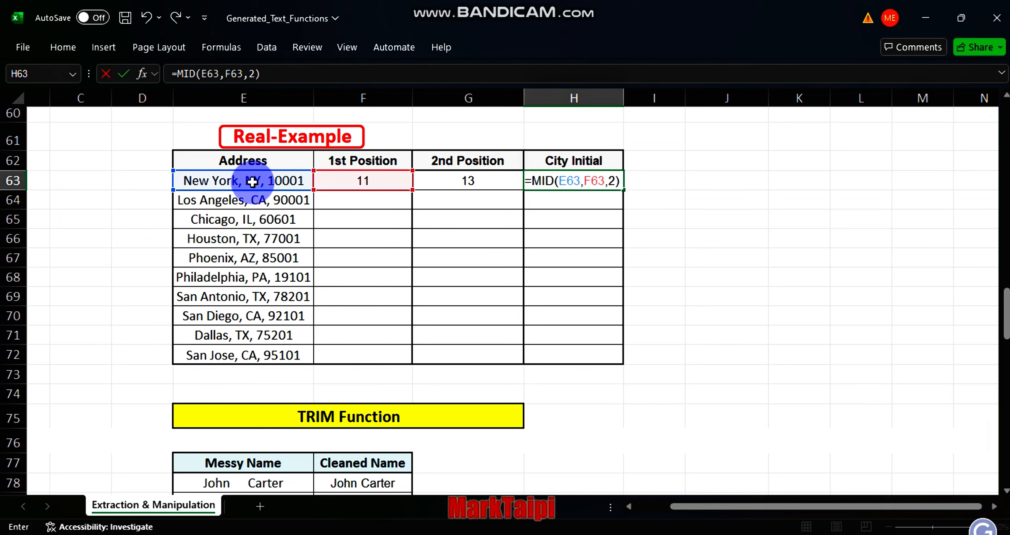
{"action": "key", "text": "Return"}
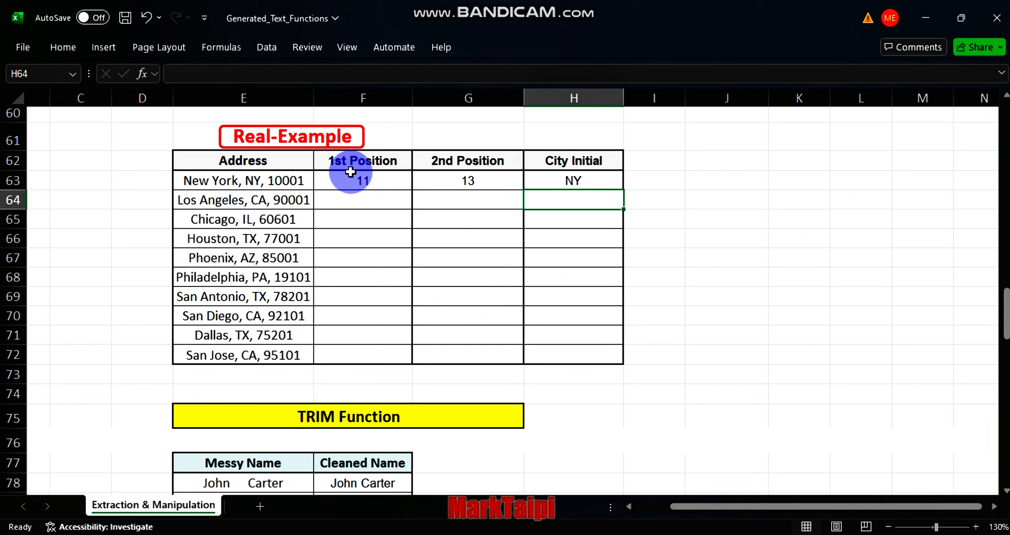
Step: Replace the +2 in the first 1st Position formula with +LEN(", ")
{"action": "double_click", "coordinate": [373, 180]}
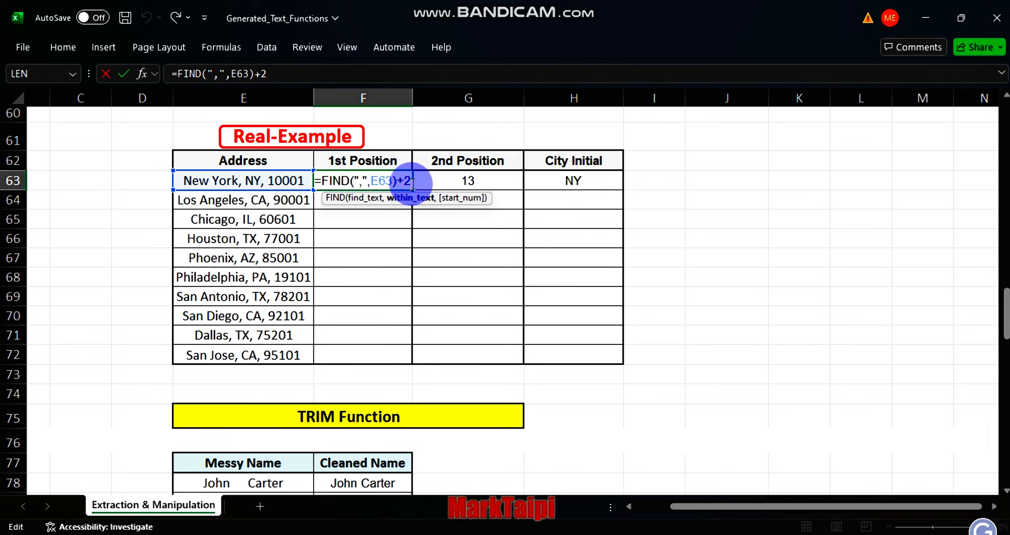
{"action": "left_click_drag", "start_coordinate": [410, 182], "coordinate": [405, 178]}
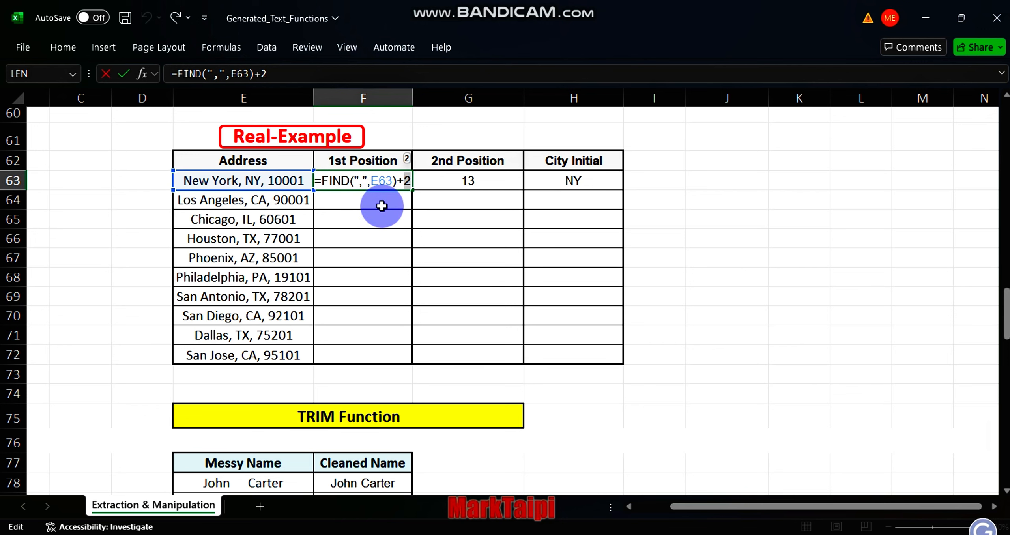
{"action": "type", "text": "le"}
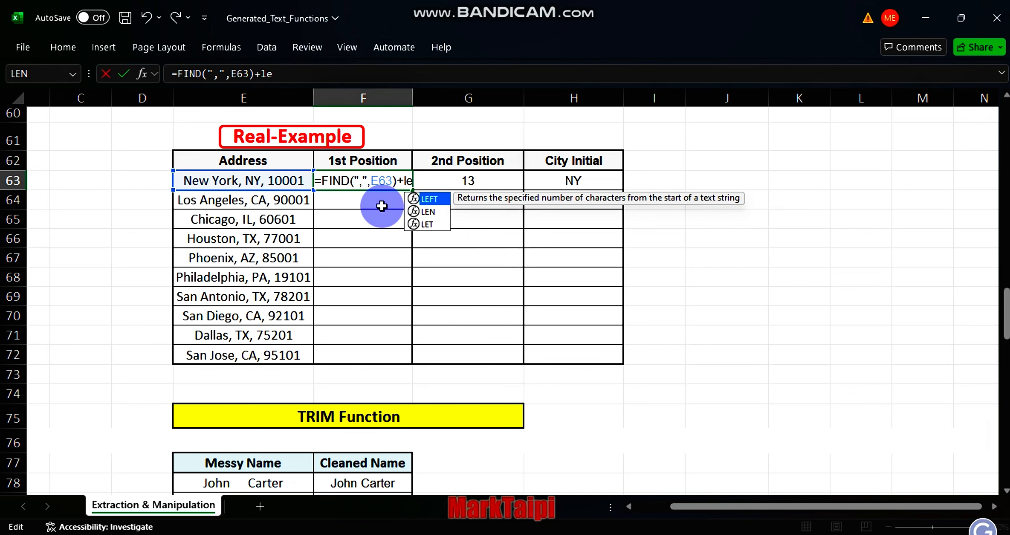
{"action": "type", "text": "n"}
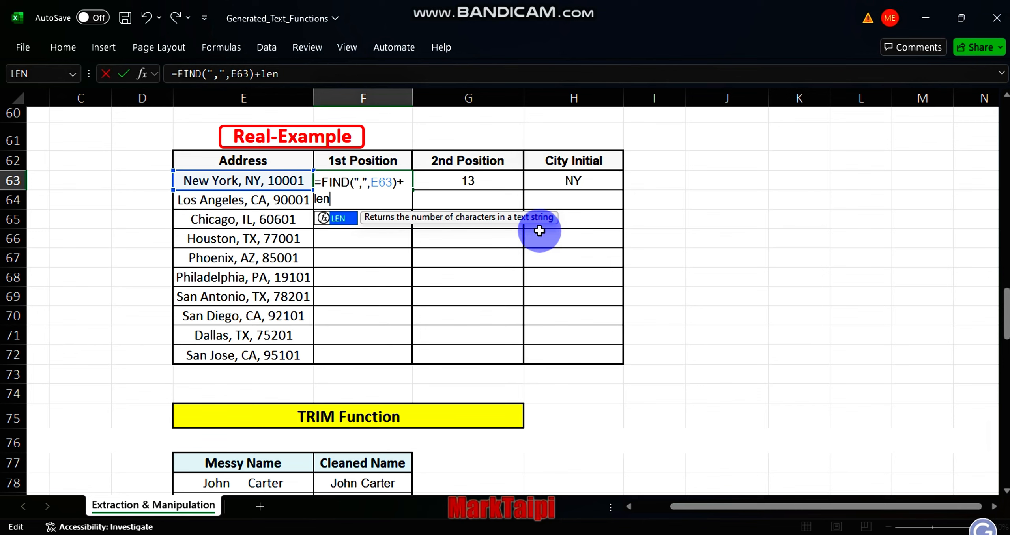
{"action": "key", "text": "Tab"}
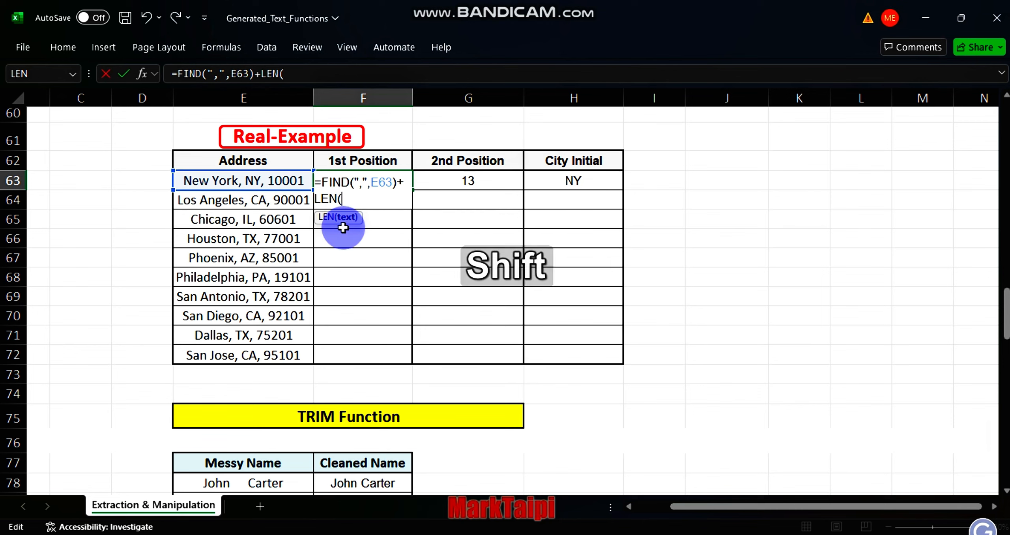
{"action": "key", "text": "shift+2"}
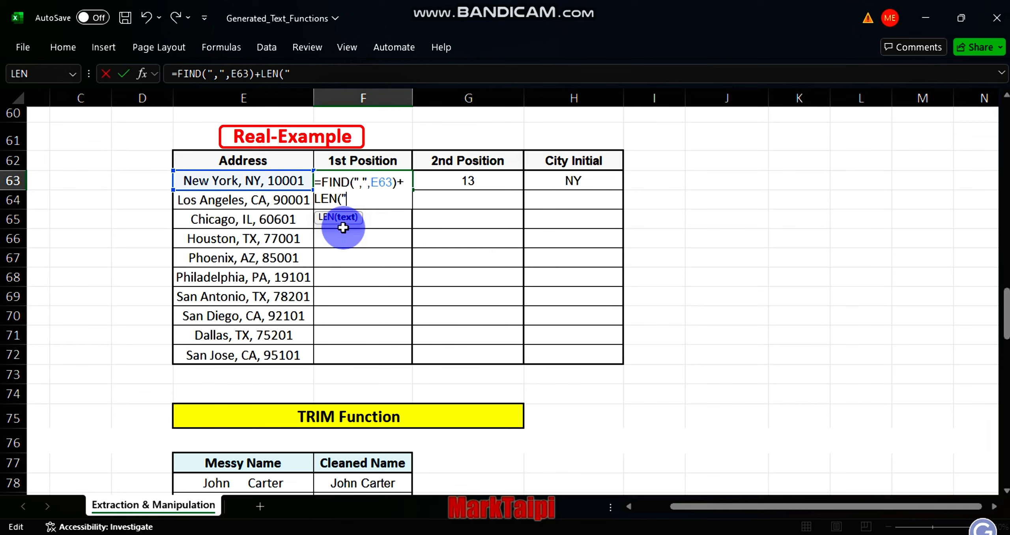
{"action": "type", "text": ","}
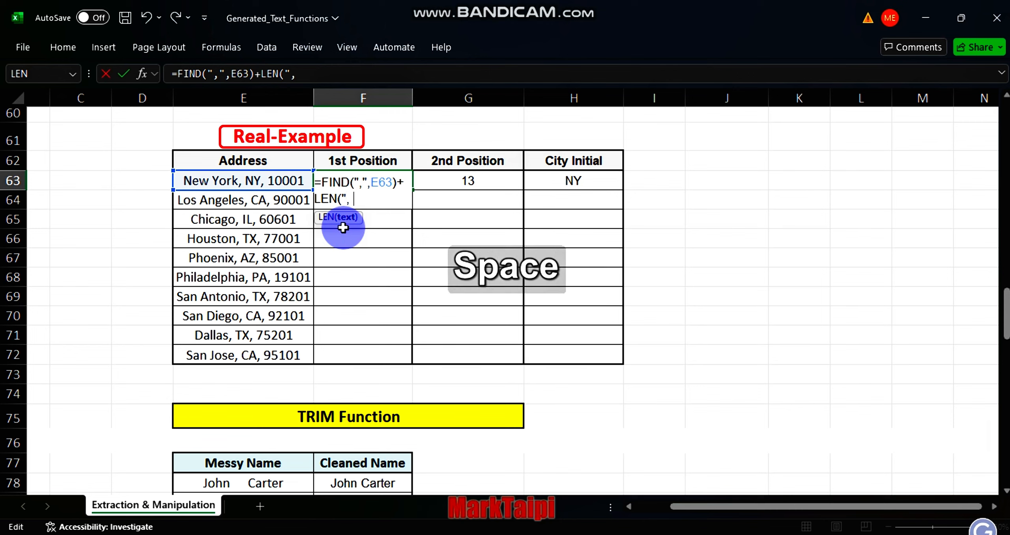
{"action": "type", "text": " \""}
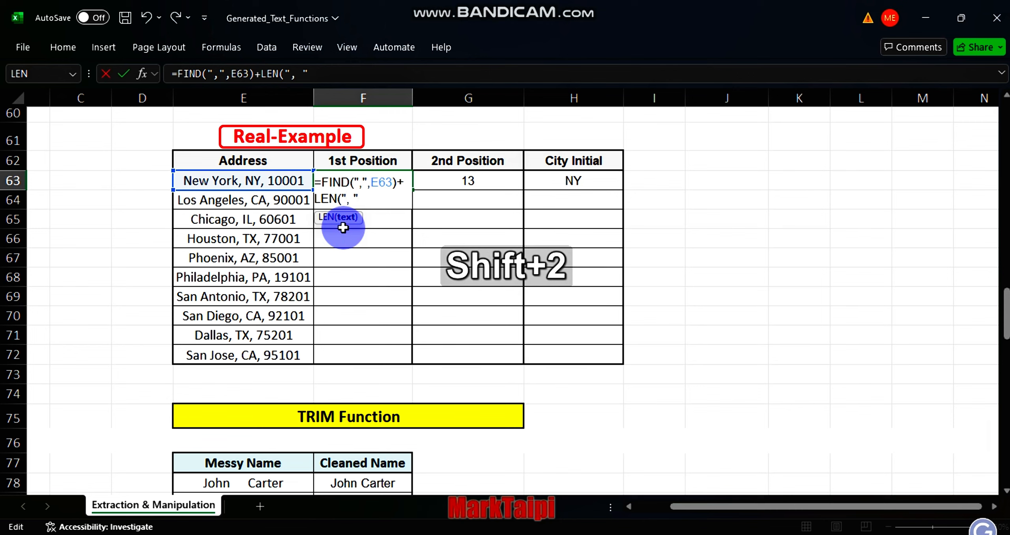
{"action": "type", "text": ")"}
{"action": "key", "text": "Return"}
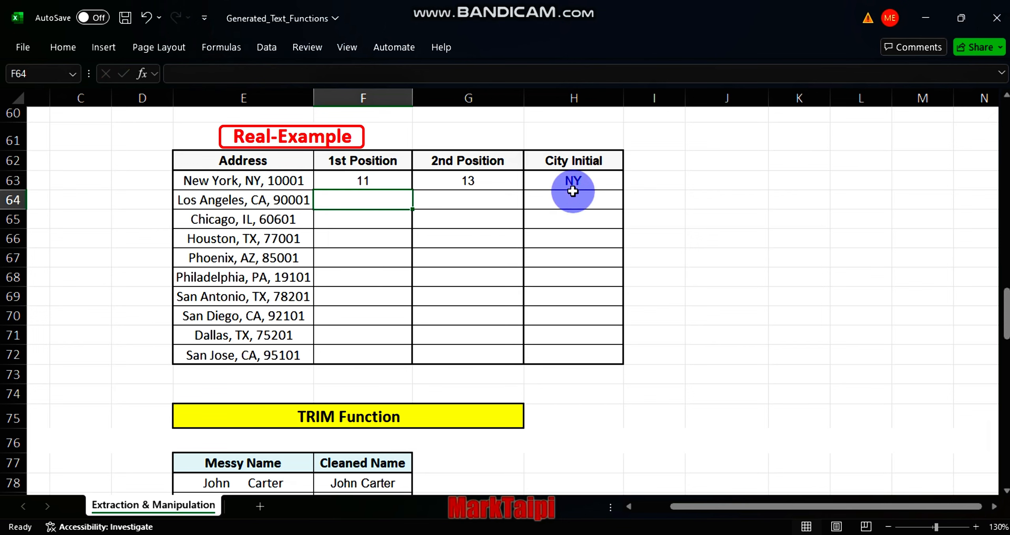
Step: Change the City Initial formula's number of characters to G63-F63
{"action": "double_click", "coordinate": [583, 180]}
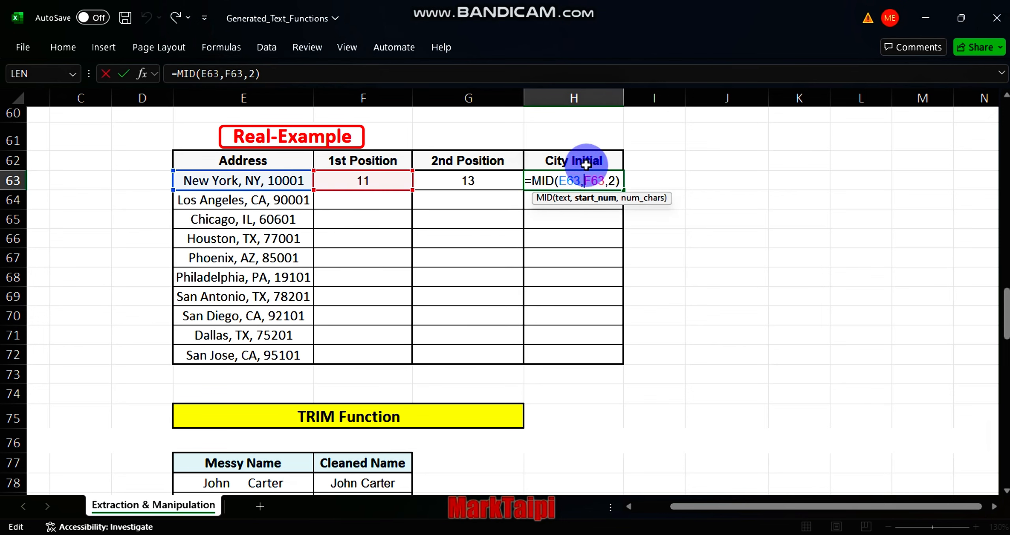
{"action": "left_click", "coordinate": [618, 181]}
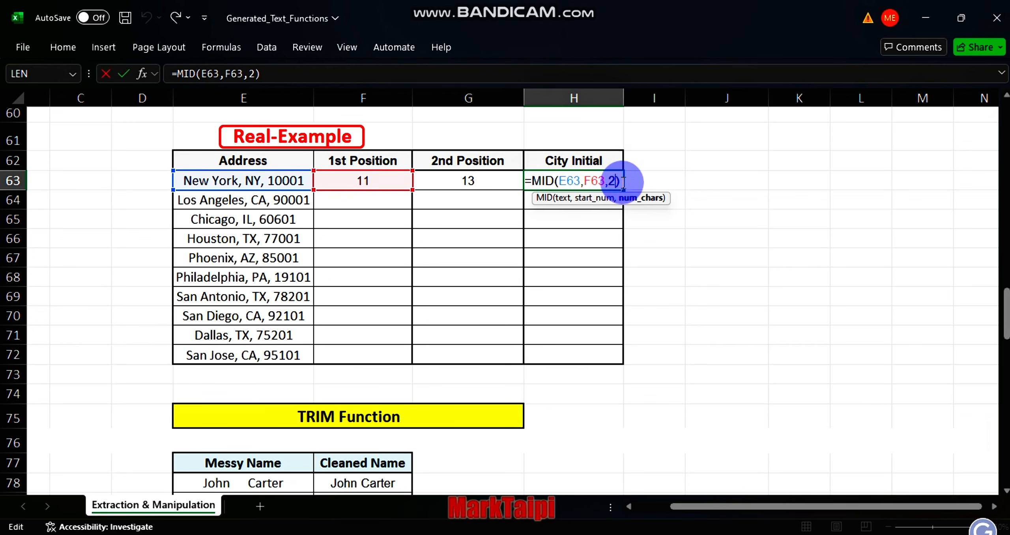
{"action": "double_click", "coordinate": [614, 180]}
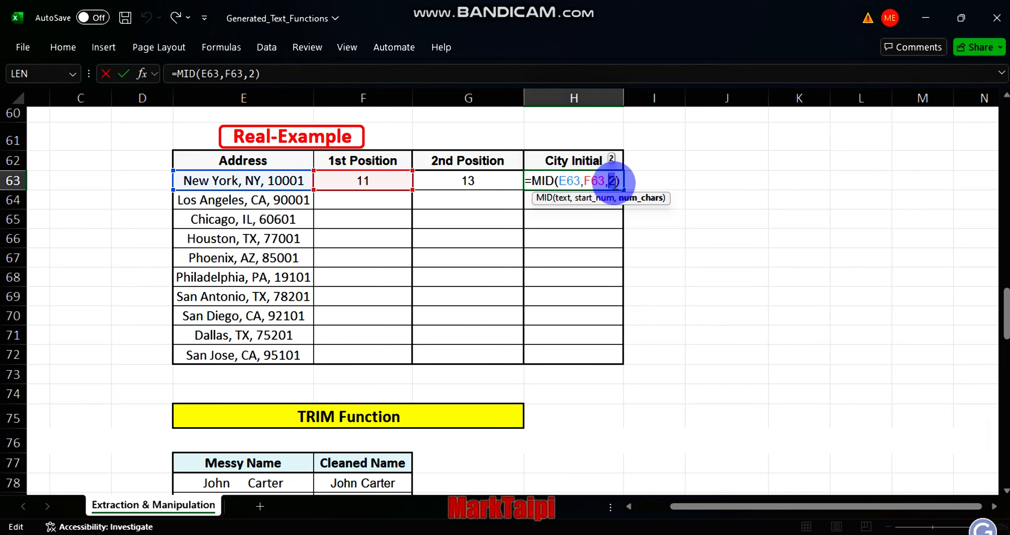
{"action": "left_click", "coordinate": [475, 183]}
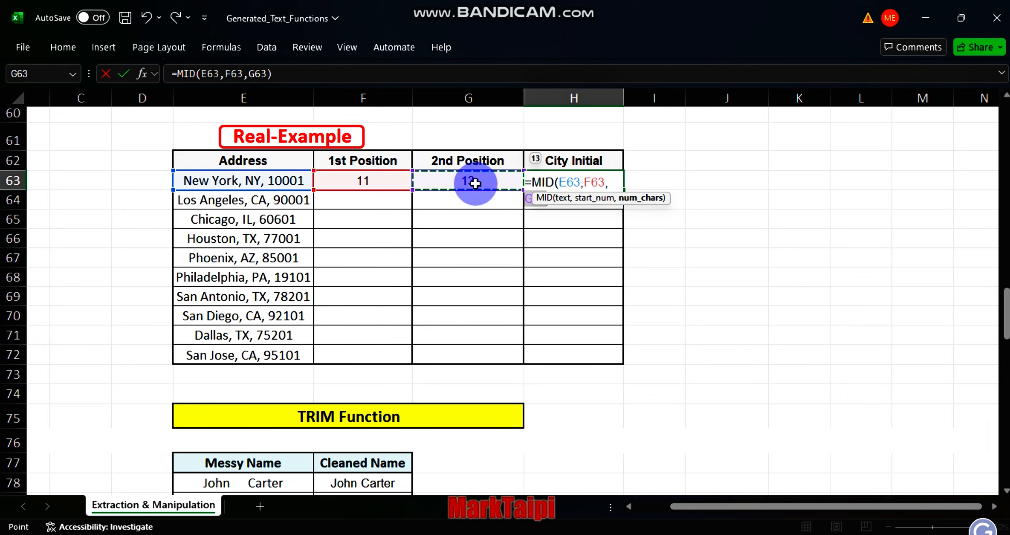
{"action": "type", "text": "-"}
{"action": "left_click", "coordinate": [371, 182]}
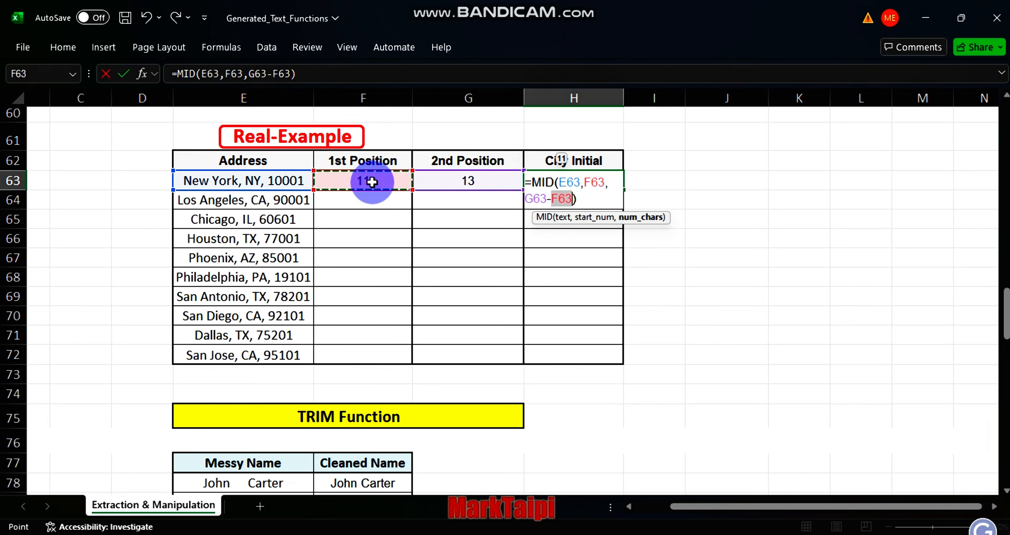
{"action": "key", "text": "Return"}
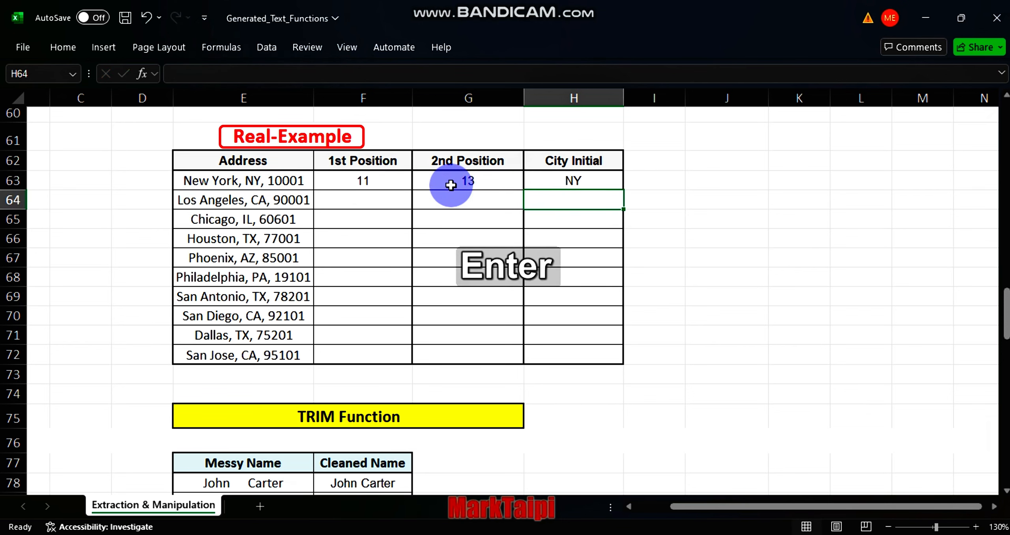
Step: Fill the 1st Position, 2nd Position and City Initial formulas down to the last address row
{"action": "left_click_drag", "start_coordinate": [375, 182], "coordinate": [576, 180]}
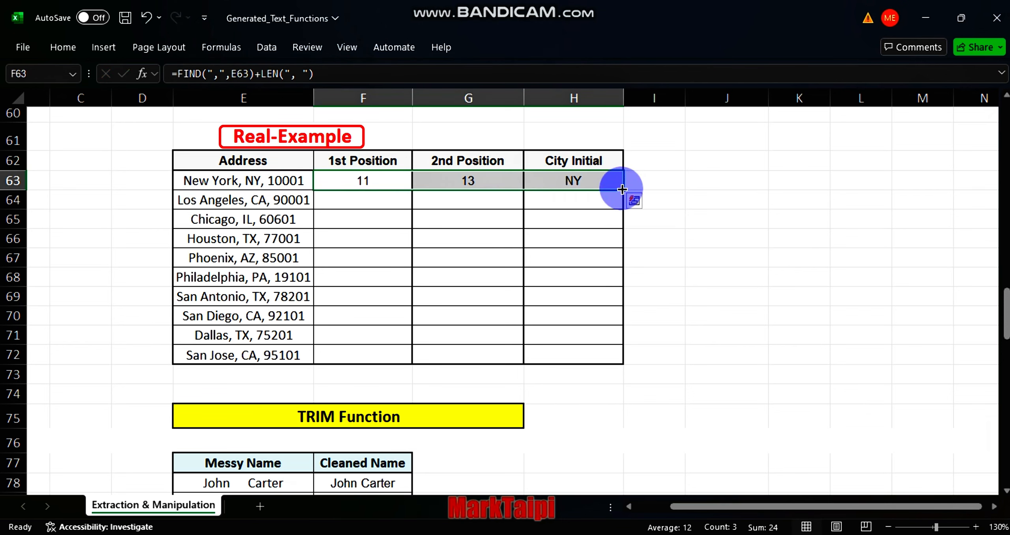
{"action": "double_click", "coordinate": [623, 190]}
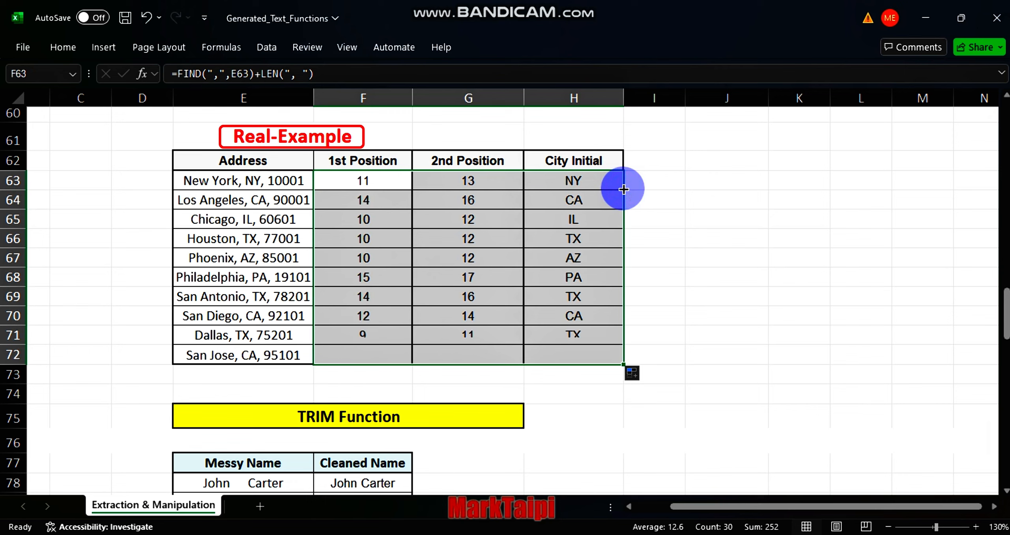
{"action": "left_click", "coordinate": [686, 314]}
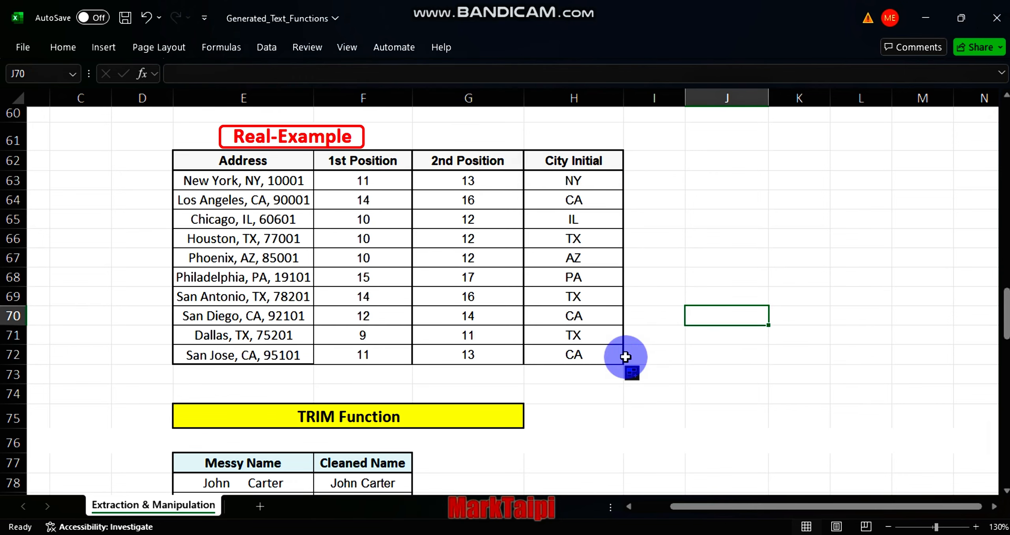
{"action": "scroll", "coordinate": [601, 399], "scroll_direction": "left", "scroll_amount": 1}
{"action": "scroll", "coordinate": [602, 398], "scroll_direction": "down", "scroll_amount": 4}
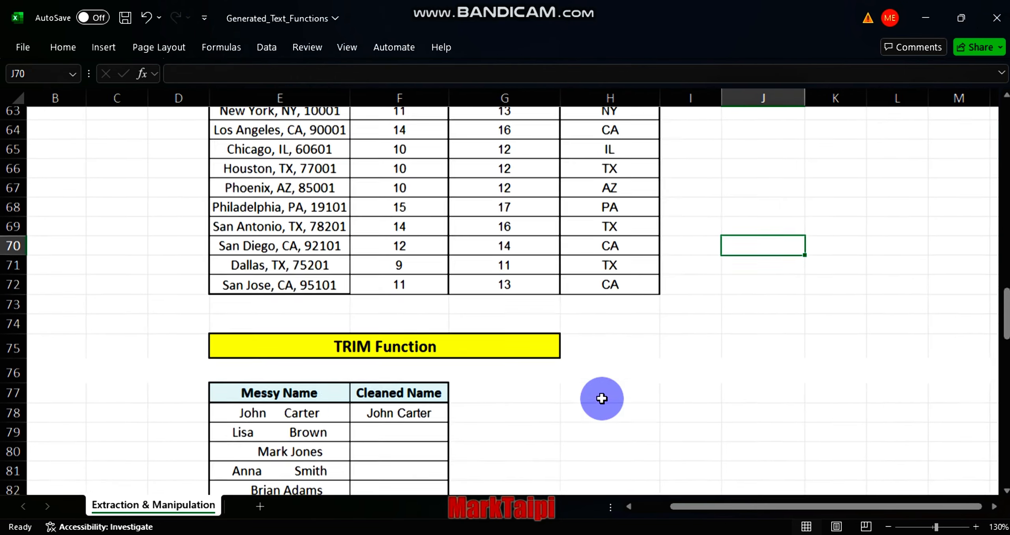
{"action": "scroll", "coordinate": [601, 399], "scroll_direction": "left", "scroll_amount": 1}
{"action": "scroll", "coordinate": [602, 399], "scroll_direction": "down", "scroll_amount": 1}
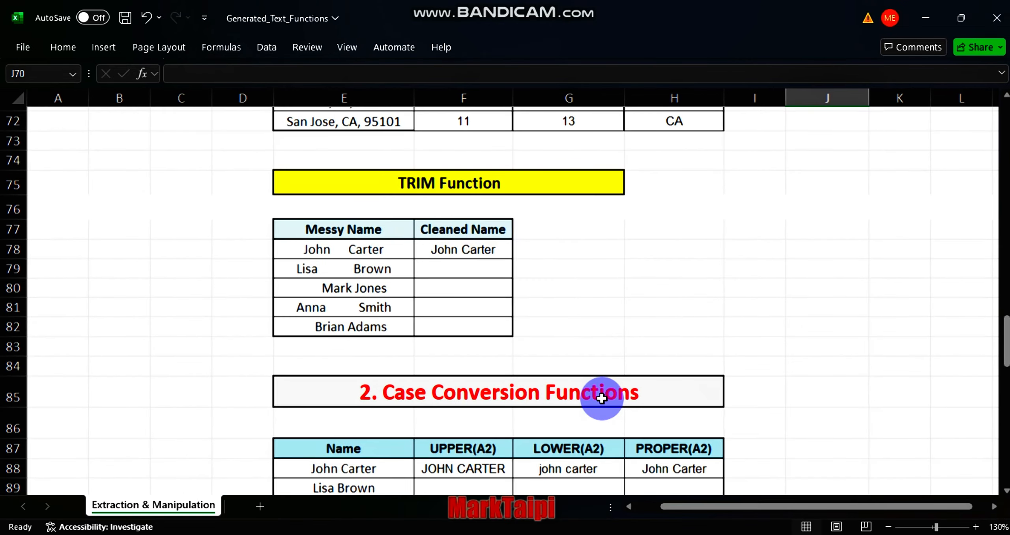
Step: Enter =TRIM(E78) in the first Cleaned Name cell of the TRIM table
{"action": "scroll", "coordinate": [601, 399], "scroll_direction": "down", "scroll_amount": 1}
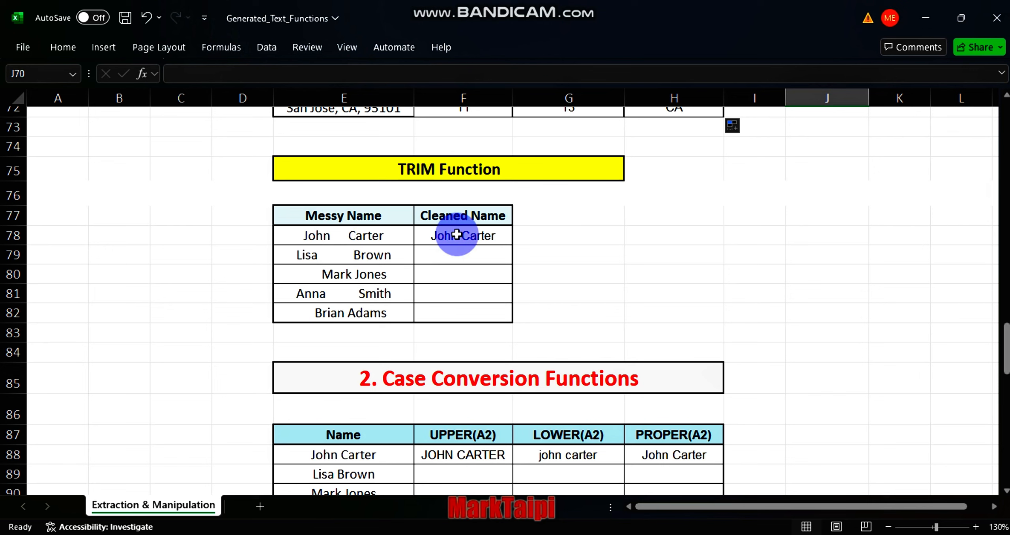
{"action": "left_click", "coordinate": [471, 236]}
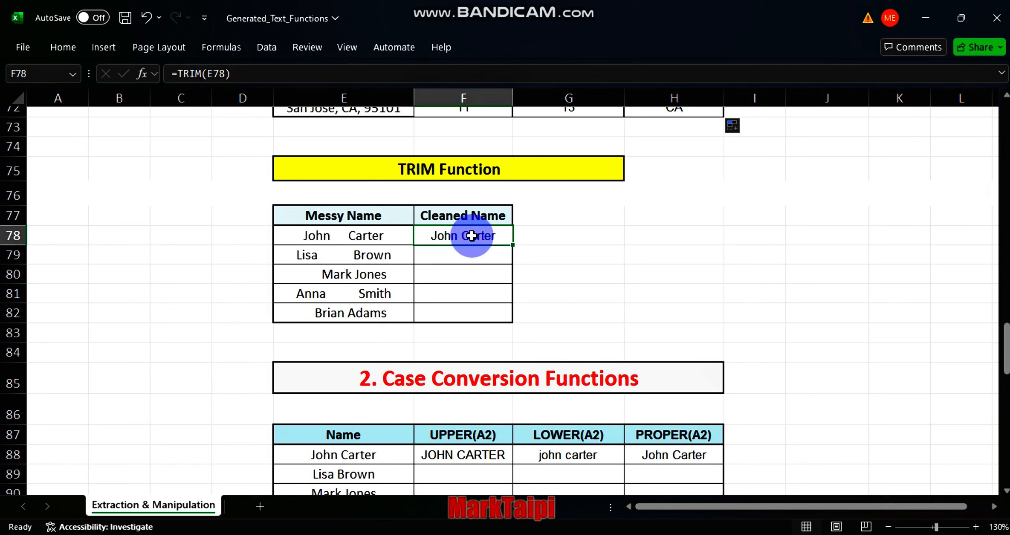
{"action": "type", "text": "=trim"}
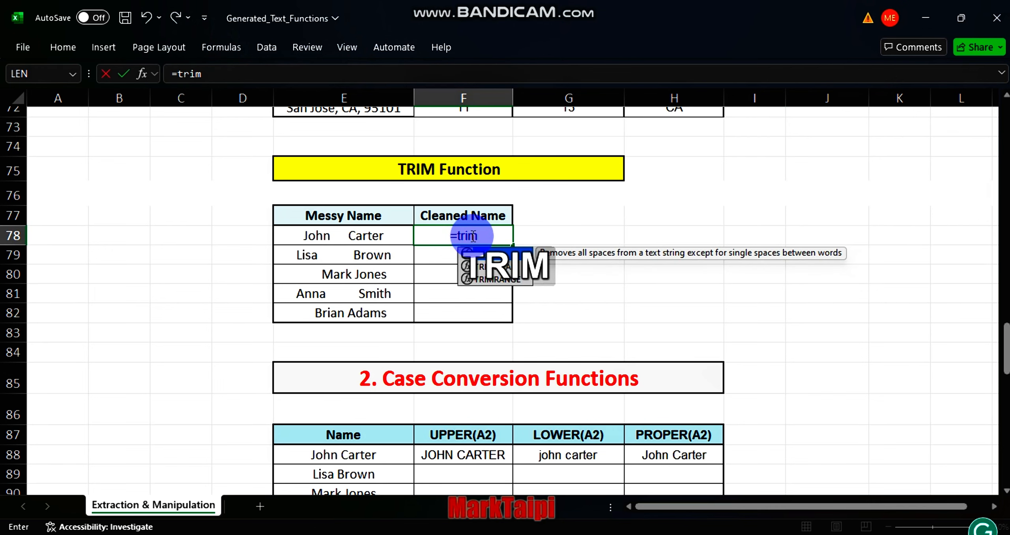
{"action": "key", "text": "Tab"}
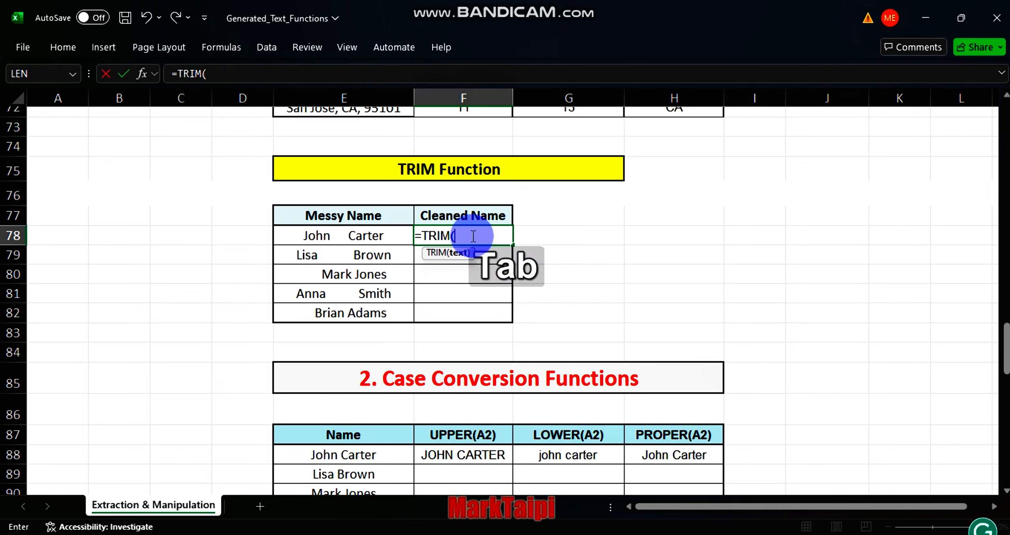
{"action": "left_click", "coordinate": [328, 236]}
{"action": "key", "text": "Return"}
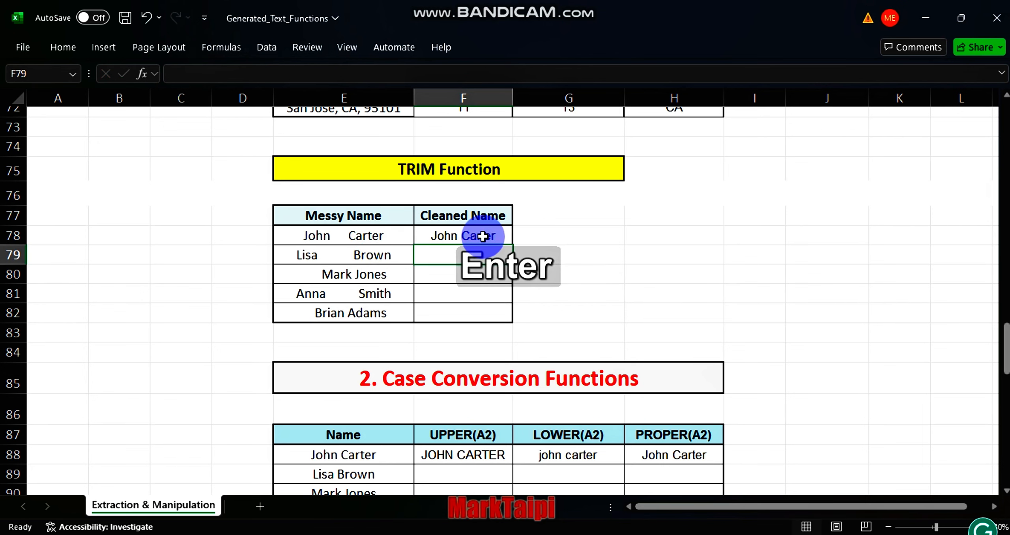
Step: Fill the TRIM formula down to the last messy name row
{"action": "left_click", "coordinate": [475, 237]}
{"action": "double_click", "coordinate": [512, 244]}
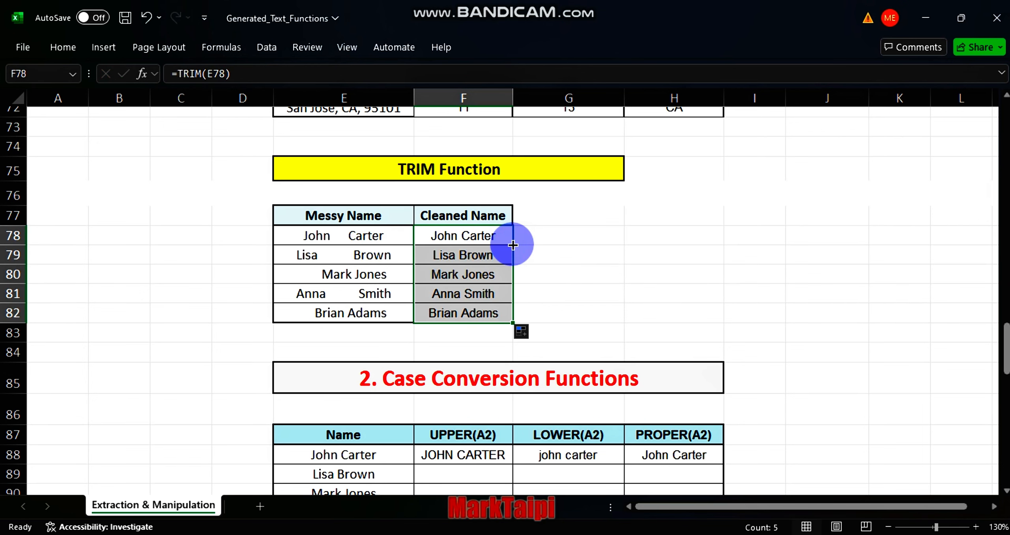
{"action": "left_click", "coordinate": [584, 316]}
Step: Clear the sample UPPER, LOWER and PROPER results in the first row of the case conversion table
{"action": "scroll", "coordinate": [584, 318], "scroll_direction": "down", "scroll_amount": 3}
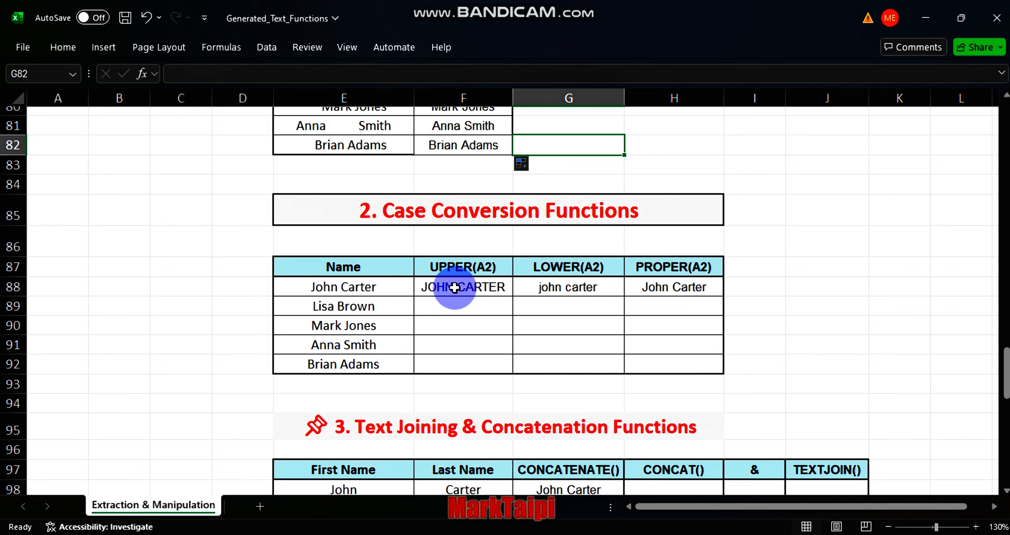
{"action": "left_click_drag", "start_coordinate": [455, 288], "coordinate": [679, 289]}
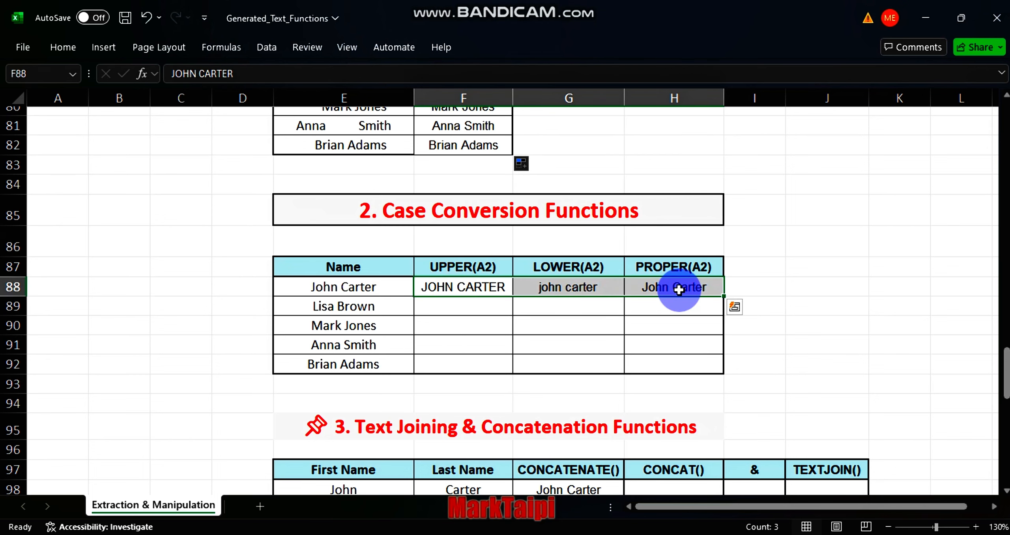
{"action": "key", "text": "Delete"}
Step: Enter =UPPER(E88) in the first UPPER(A2) cell
{"action": "left_click", "coordinate": [460, 288]}
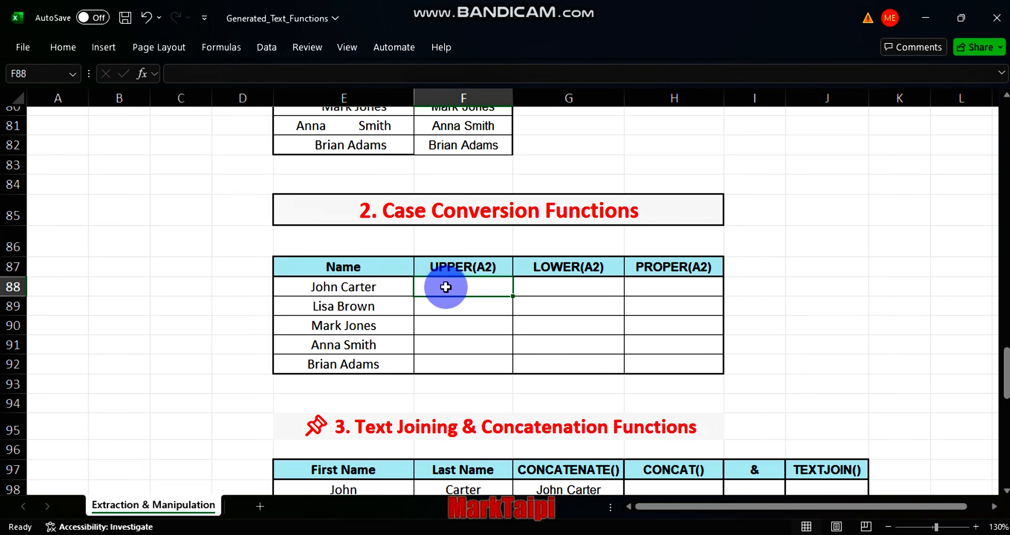
{"action": "type", "text": "=u"}
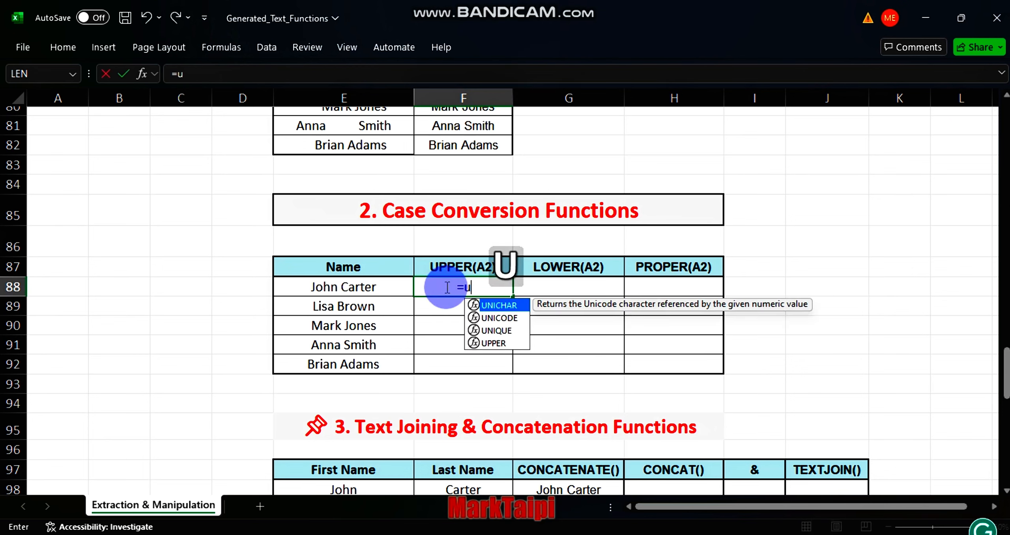
{"action": "type", "text": "pper"}
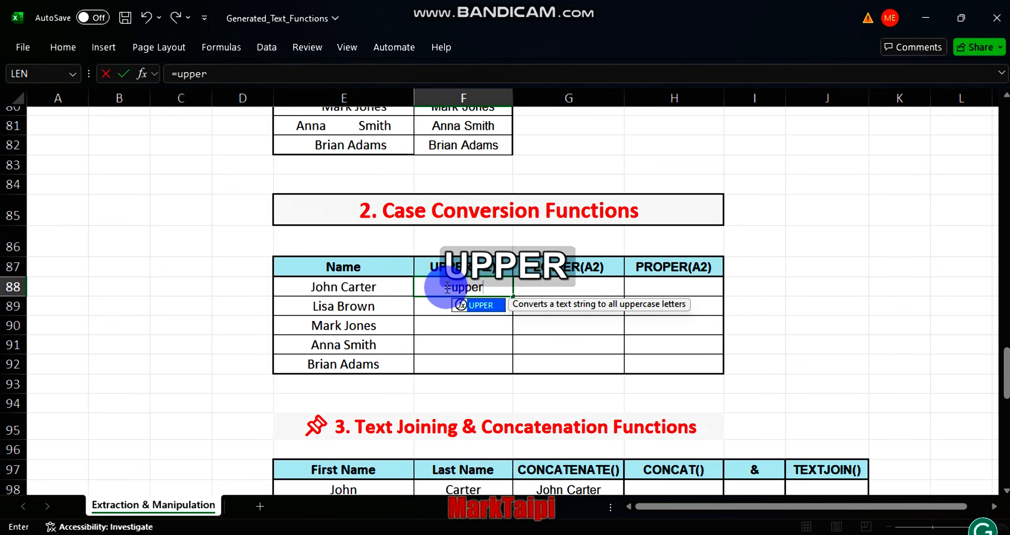
{"action": "key", "text": "Tab"}
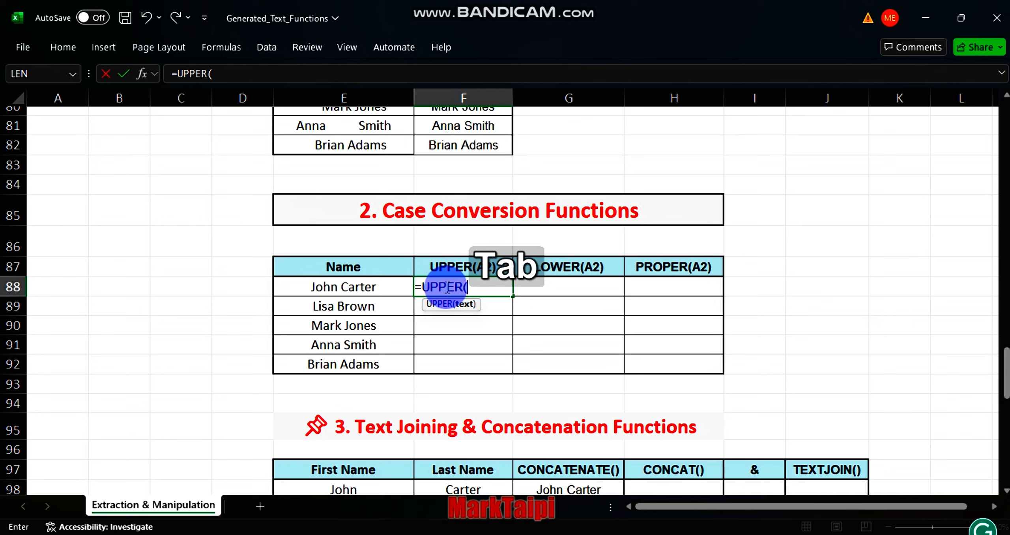
{"action": "left_click", "coordinate": [361, 292]}
{"action": "key", "text": "Return"}
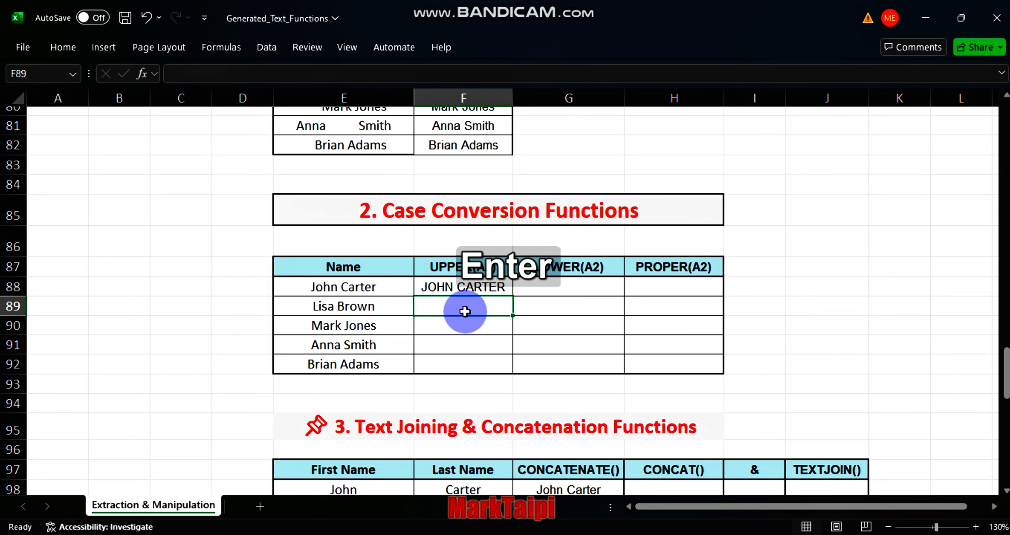
Step: Enter =LOWER(E88) in the first LOWER(A2) cell
{"action": "left_click", "coordinate": [552, 290]}
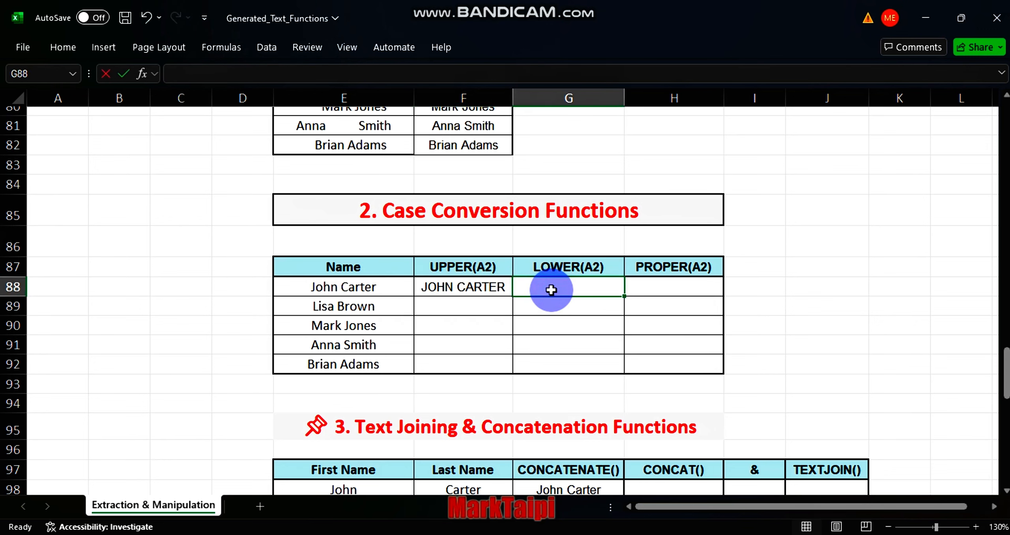
{"action": "type", "text": "=lowe"}
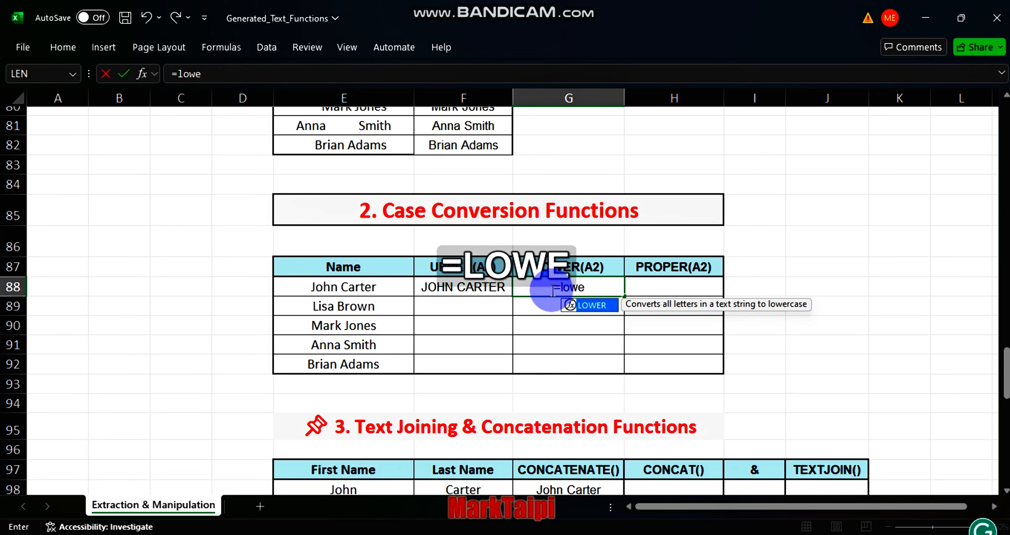
{"action": "type", "text": "r"}
{"action": "key", "text": "Tab"}
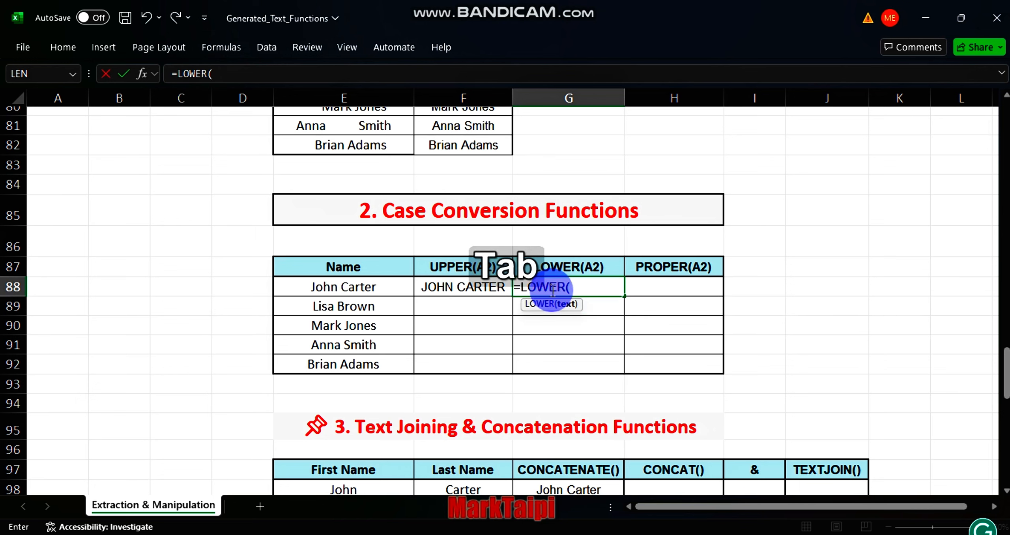
{"action": "left_click", "coordinate": [386, 285]}
{"action": "key", "text": "Return"}
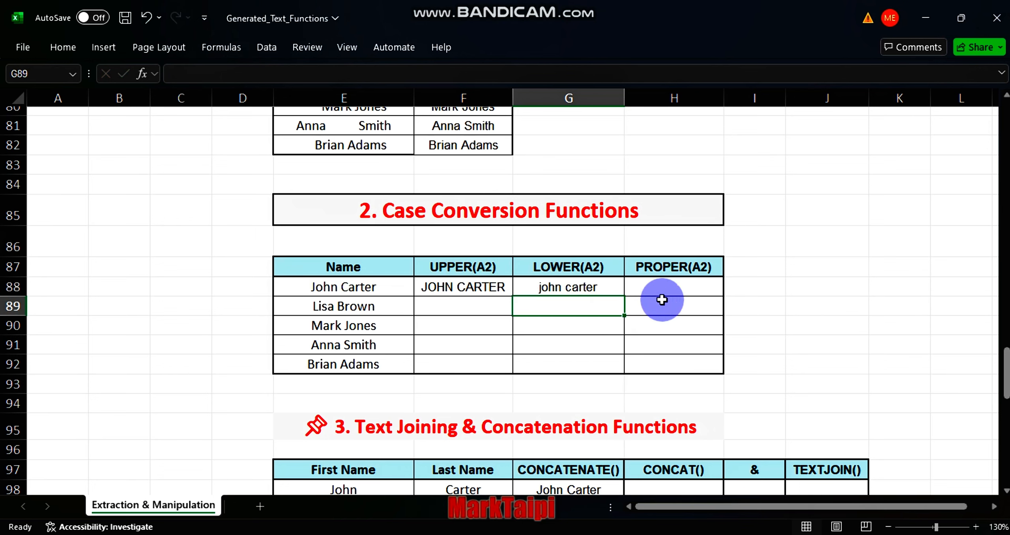
Step: Enter =PROPER(E88) in the first PROPER(A2) cell
{"action": "left_click", "coordinate": [667, 289]}
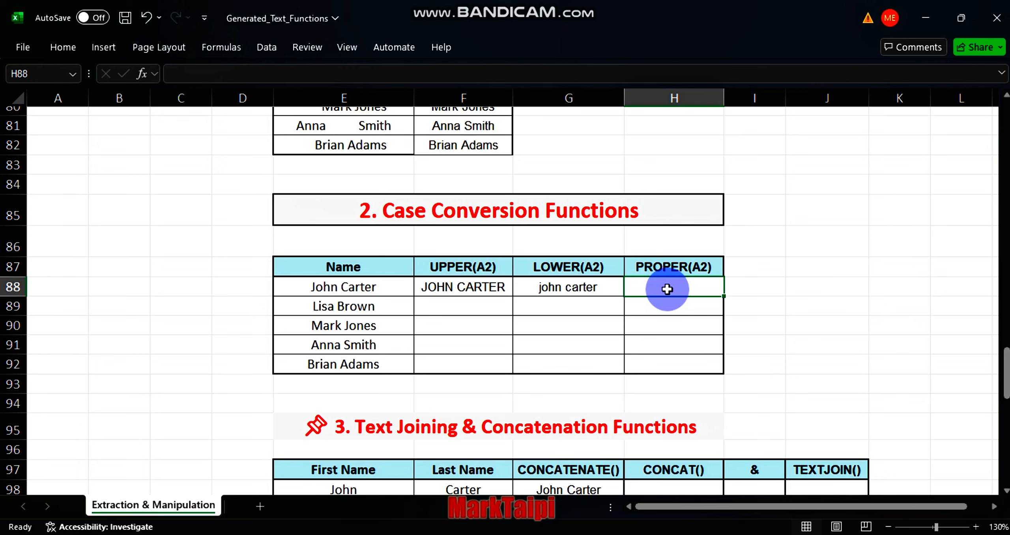
{"action": "type", "text": "=proper"}
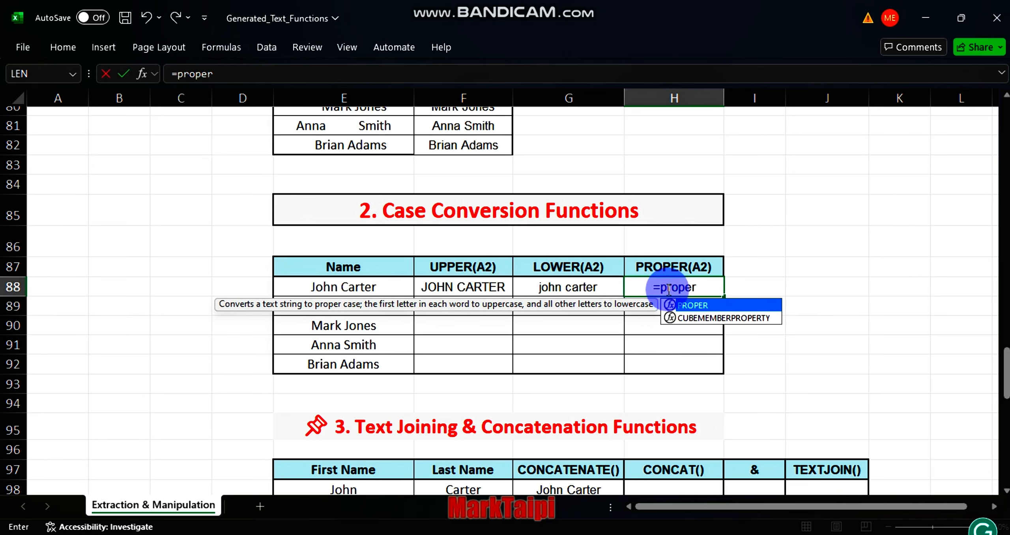
{"action": "key", "text": "Tab"}
{"action": "key", "text": "BackSpace"}
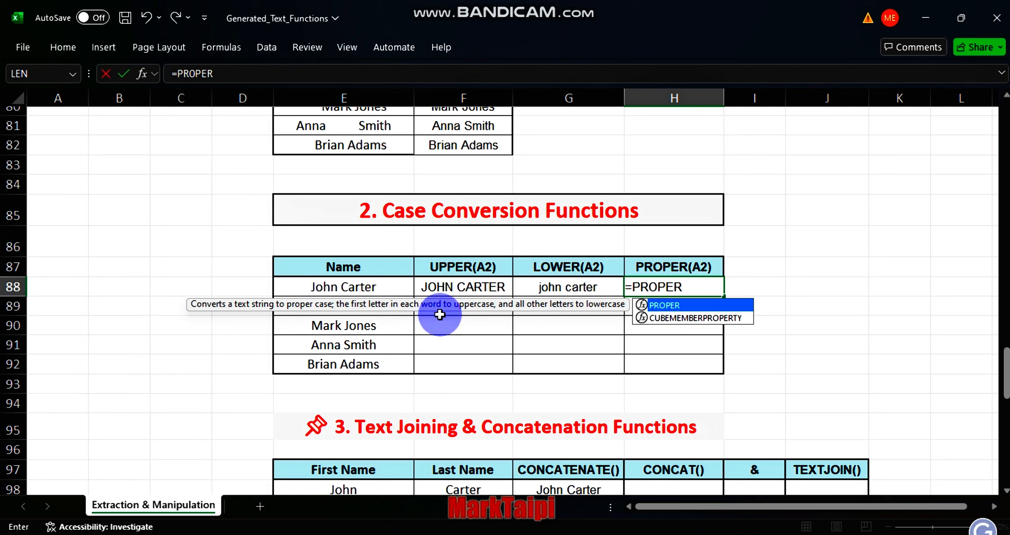
{"action": "key", "text": "Tab"}
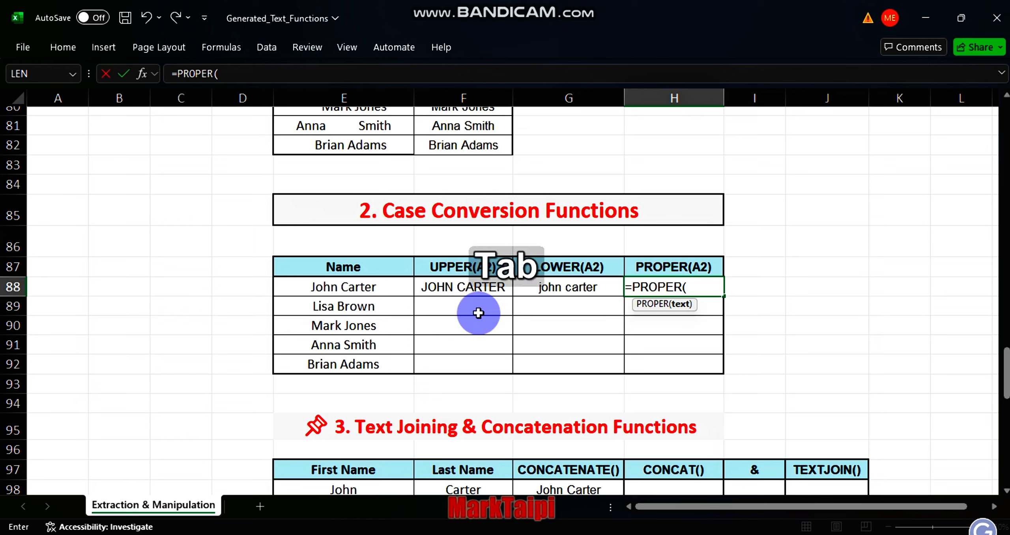
{"action": "left_click", "coordinate": [365, 288]}
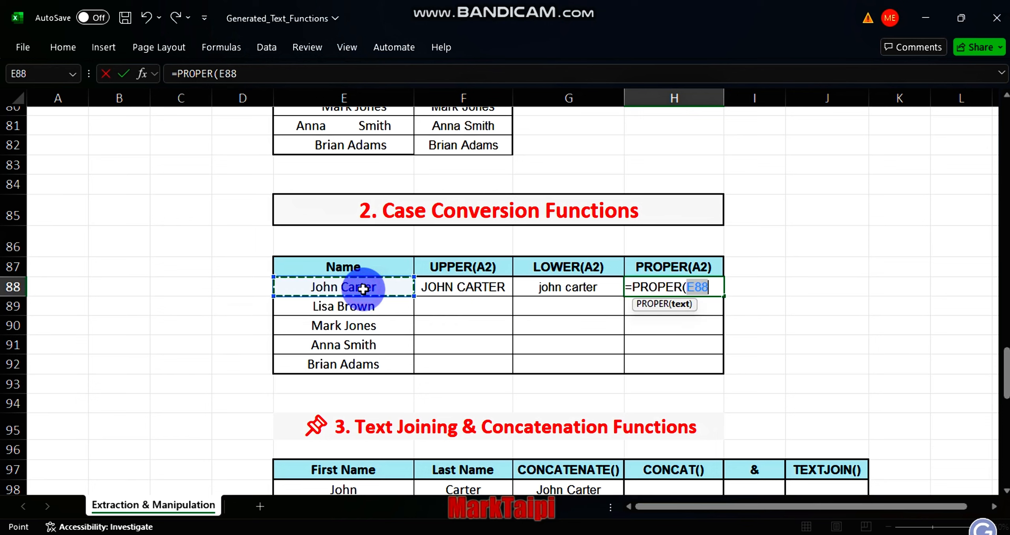
{"action": "key", "text": "Return"}
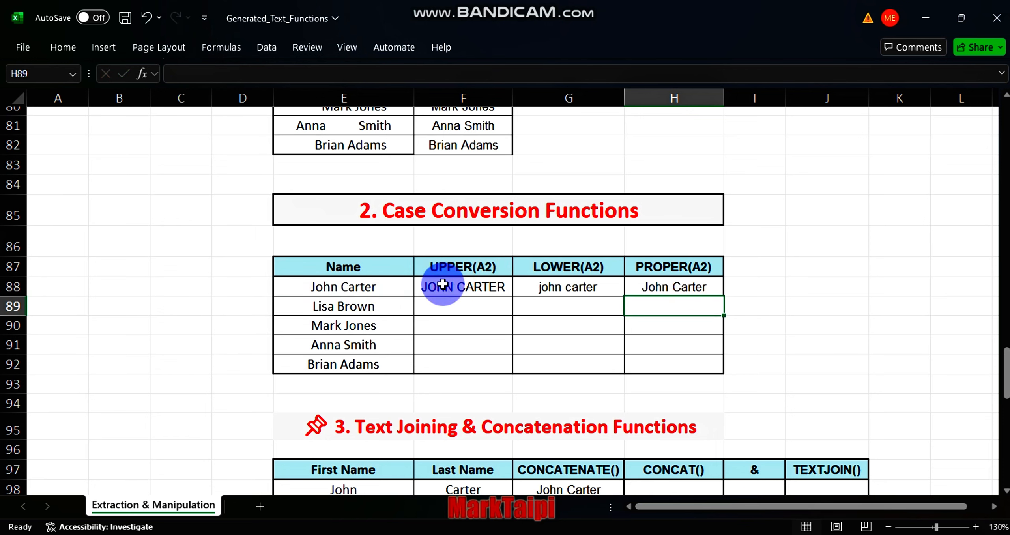
Step: Fill the UPPER, LOWER and PROPER formulas down to the last name row
{"action": "left_click", "coordinate": [444, 284]}
{"action": "left_click_drag", "start_coordinate": [443, 284], "coordinate": [676, 285]}
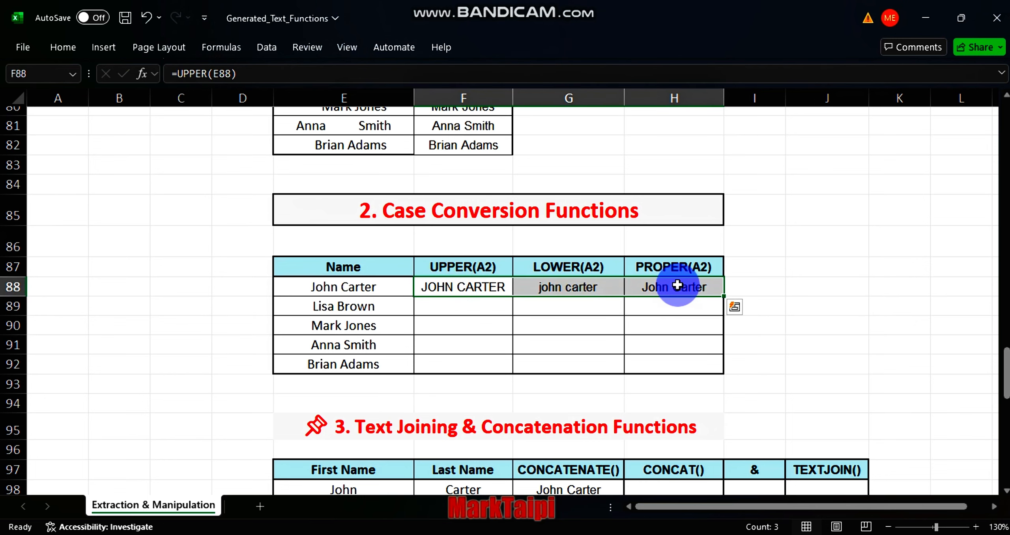
{"action": "double_click", "coordinate": [724, 296]}
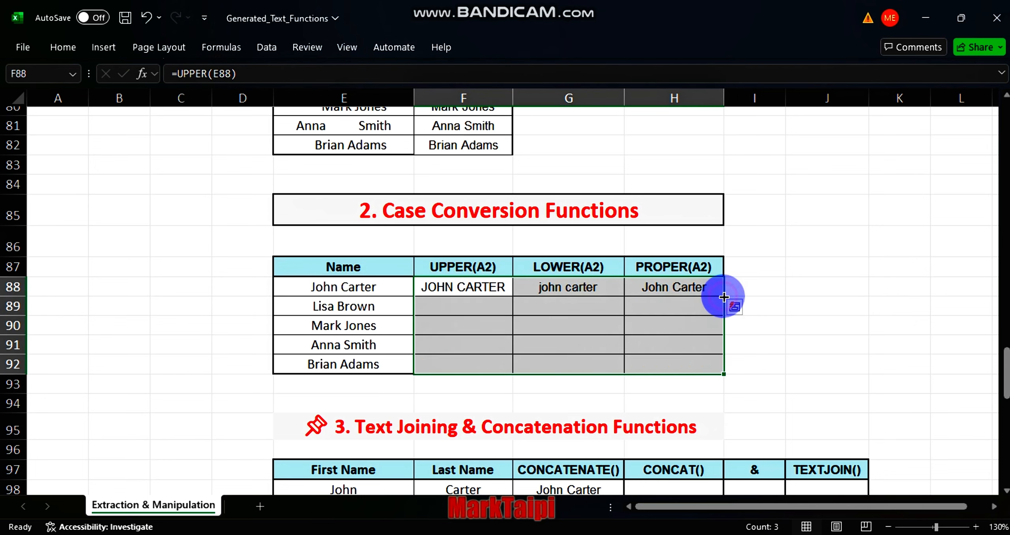
{"action": "left_click", "coordinate": [600, 398]}
Step: Enter =CONCATENATE(E98,F98) in the first CONCATENATE() cell of the text joining table
{"action": "scroll", "coordinate": [642, 414], "scroll_direction": "down", "scroll_amount": 3}
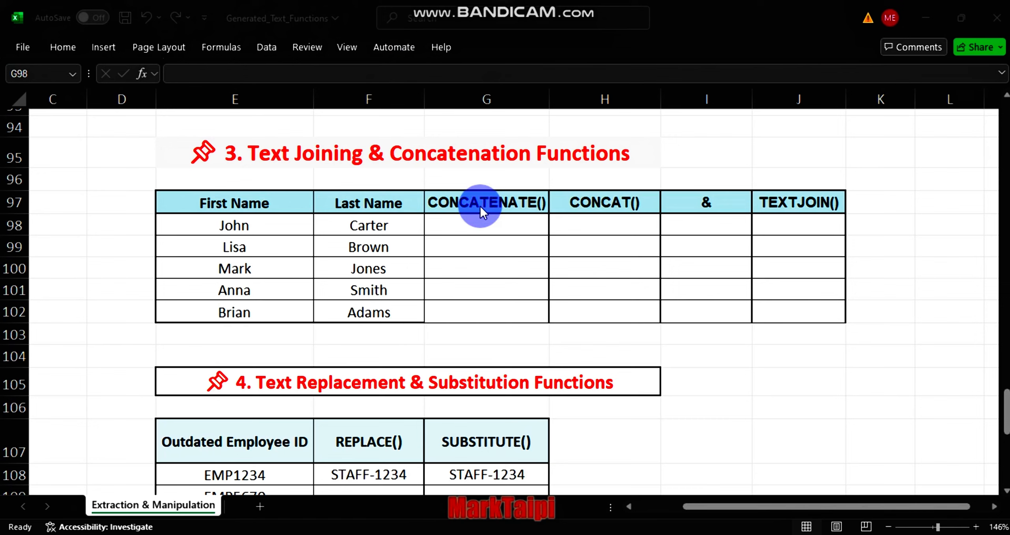
{"action": "left_click", "coordinate": [454, 227]}
{"action": "type", "text": "=CO"}
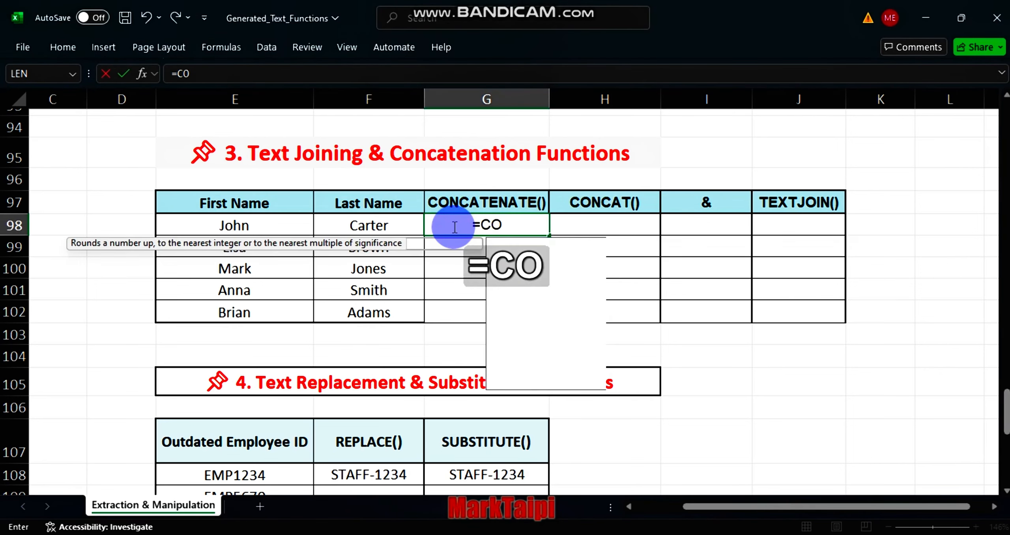
{"action": "type", "text": "NCATE"}
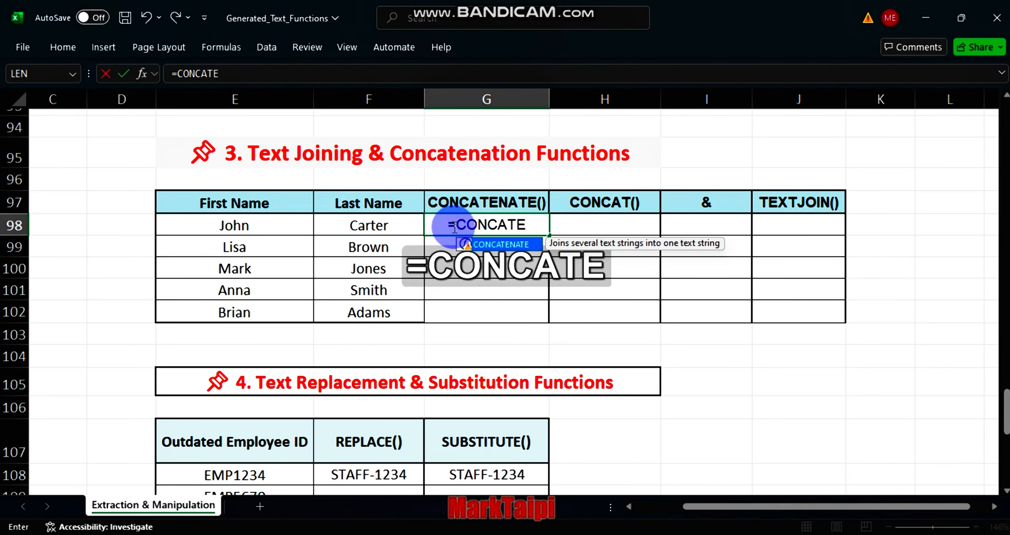
{"action": "key", "text": "Tab"}
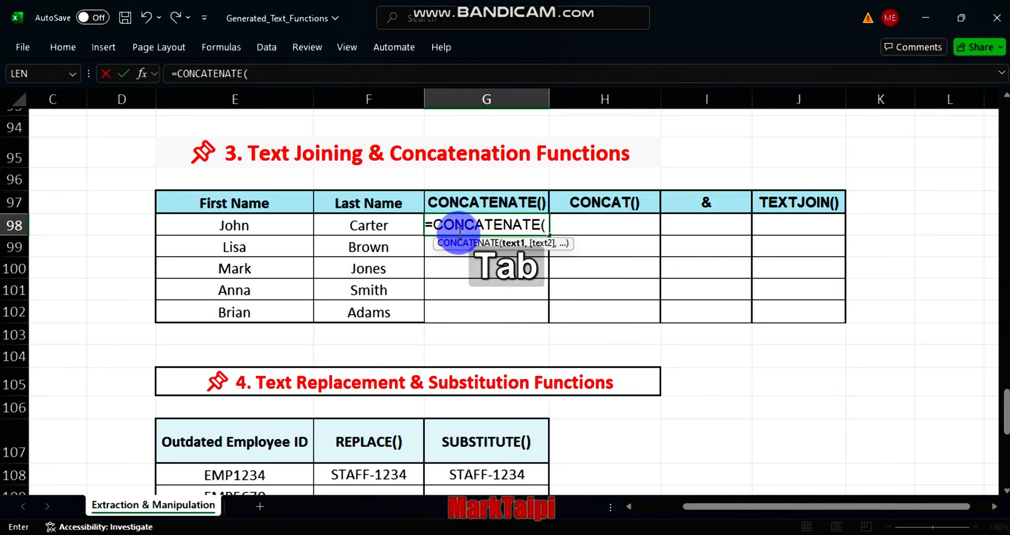
{"action": "left_click", "coordinate": [264, 223]}
{"action": "type", "text": ","}
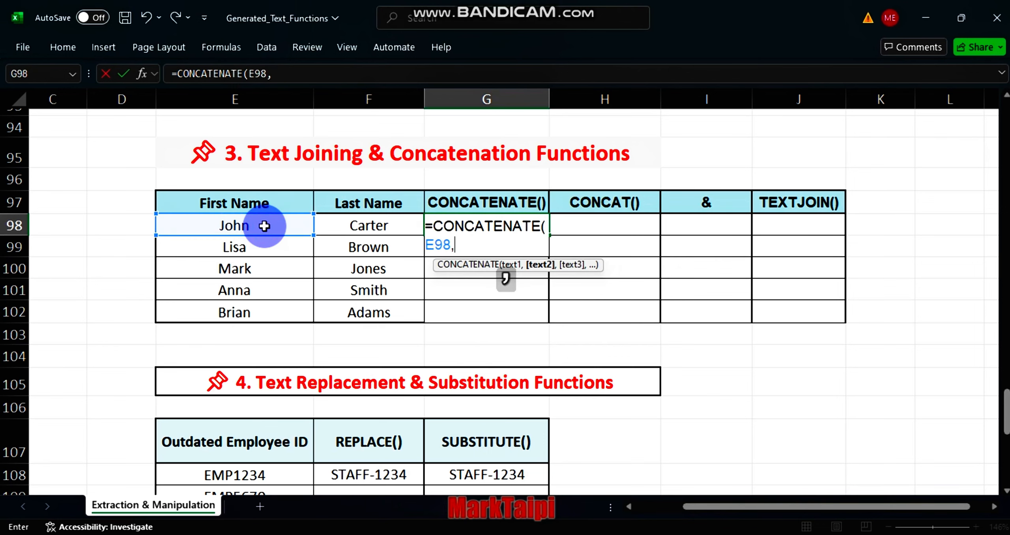
{"action": "left_click", "coordinate": [352, 229]}
{"action": "key", "text": "Return"}
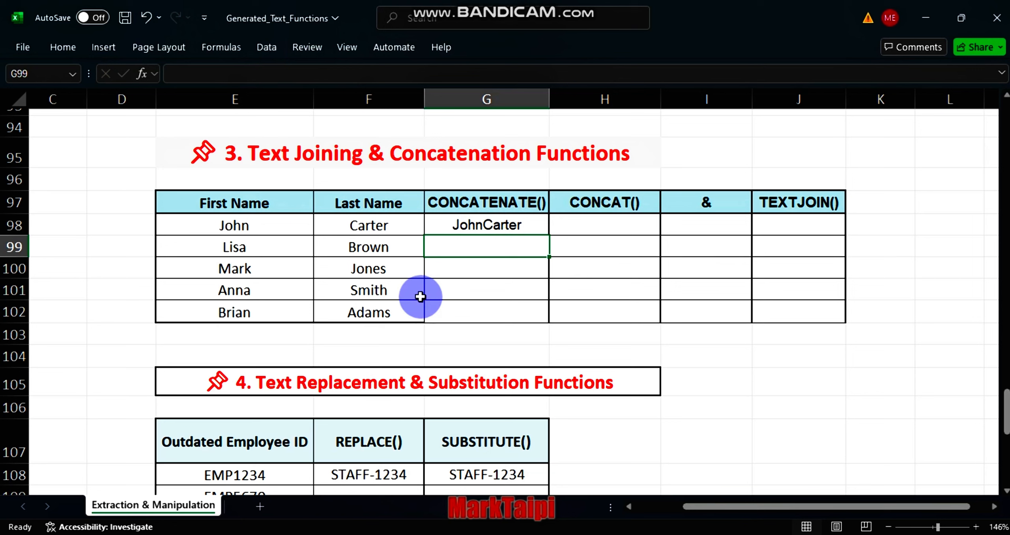
Step: Edit the first CONCATENATE formula to insert a space between the names: =CONCATENATE(E98," ",F98)
{"action": "double_click", "coordinate": [488, 228]}
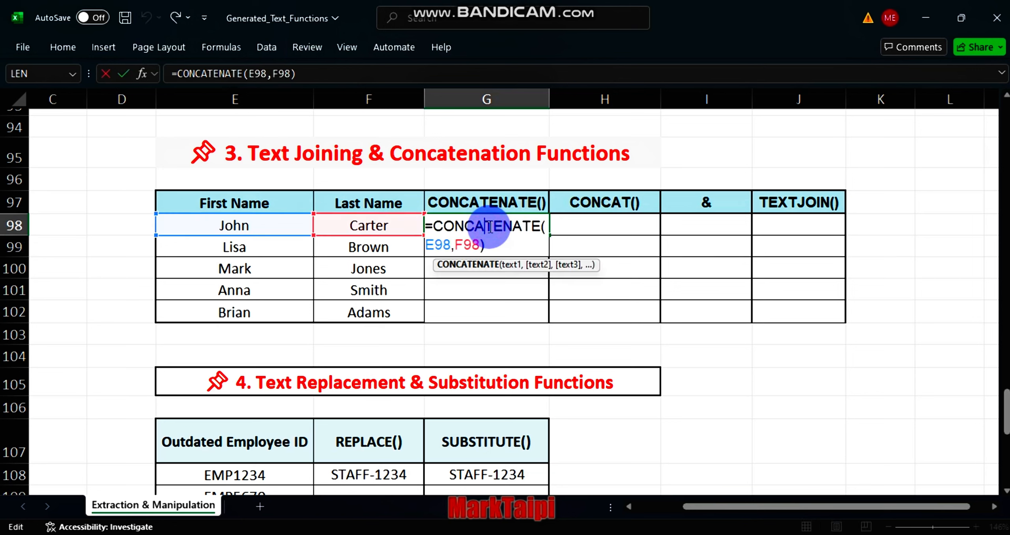
{"action": "left_click", "coordinate": [454, 248]}
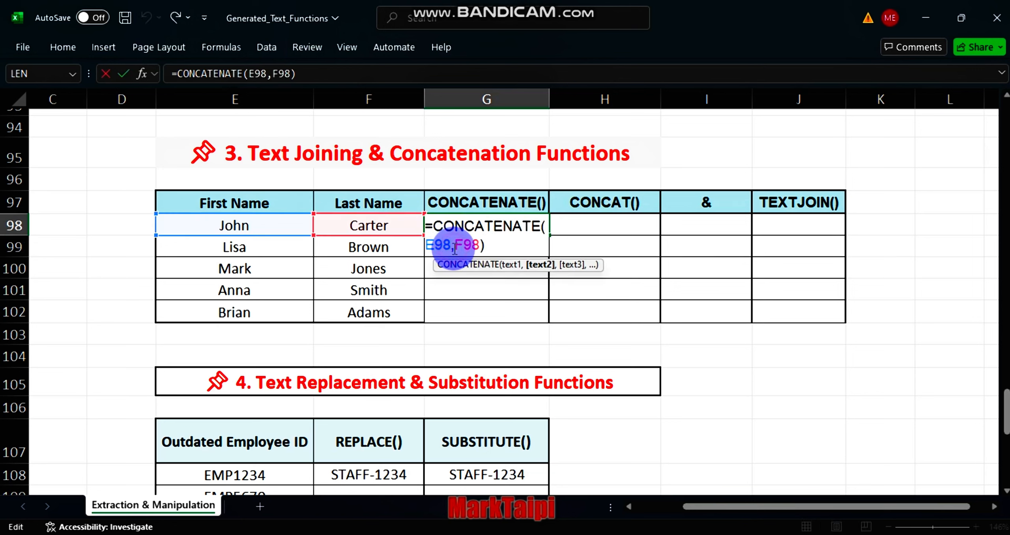
{"action": "key", "text": "shift"}
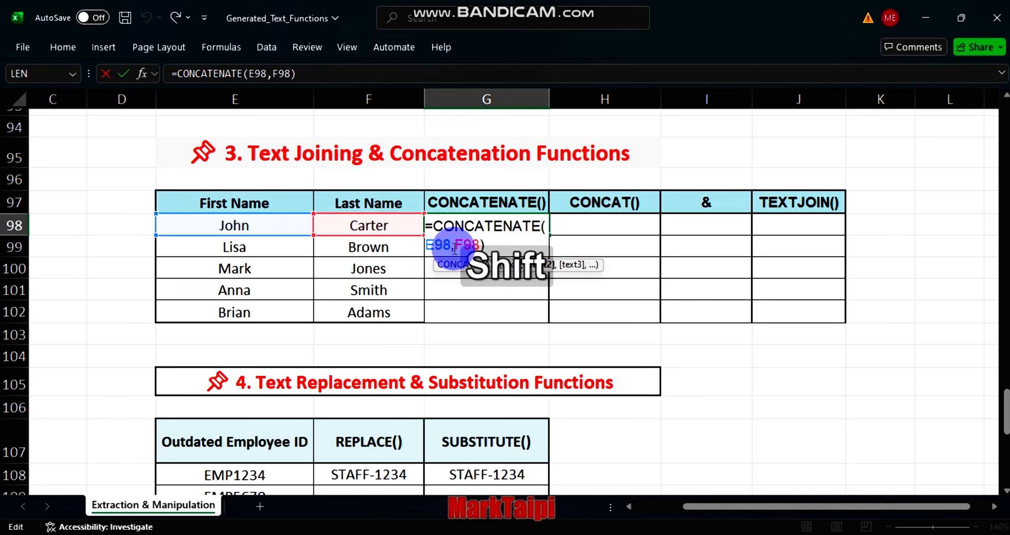
{"action": "type", "text": "\" \""}
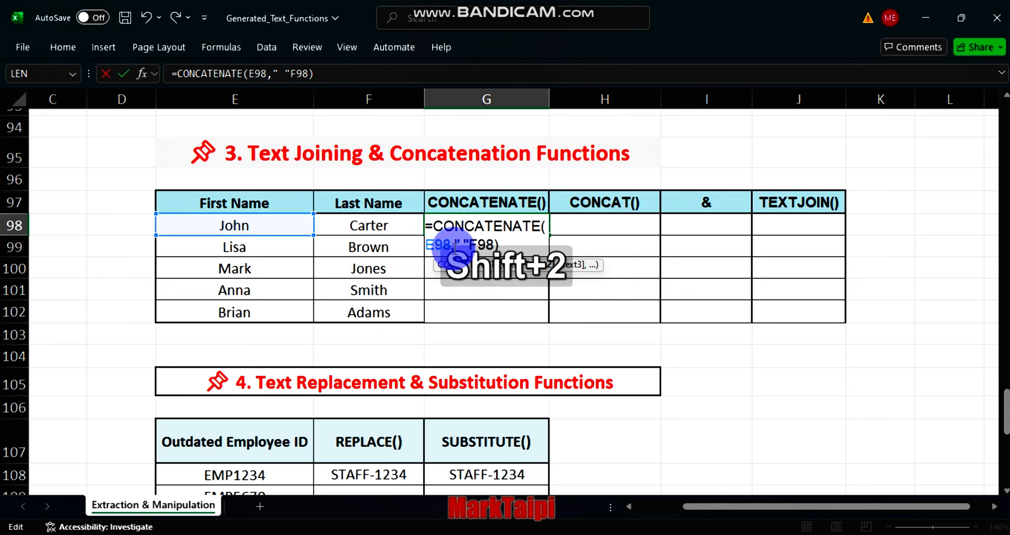
{"action": "type", "text": ","}
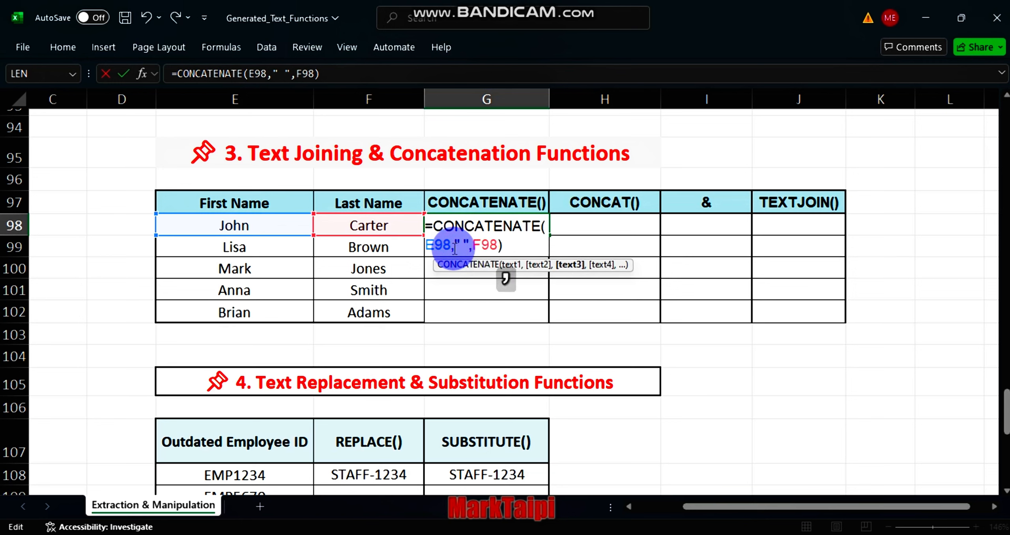
{"action": "key", "text": "Return"}
Step: Enter =CONCAT(E98,F98) in the first CONCAT() cell, picking the First Name and Last Name cells
{"action": "left_click", "coordinate": [595, 220]}
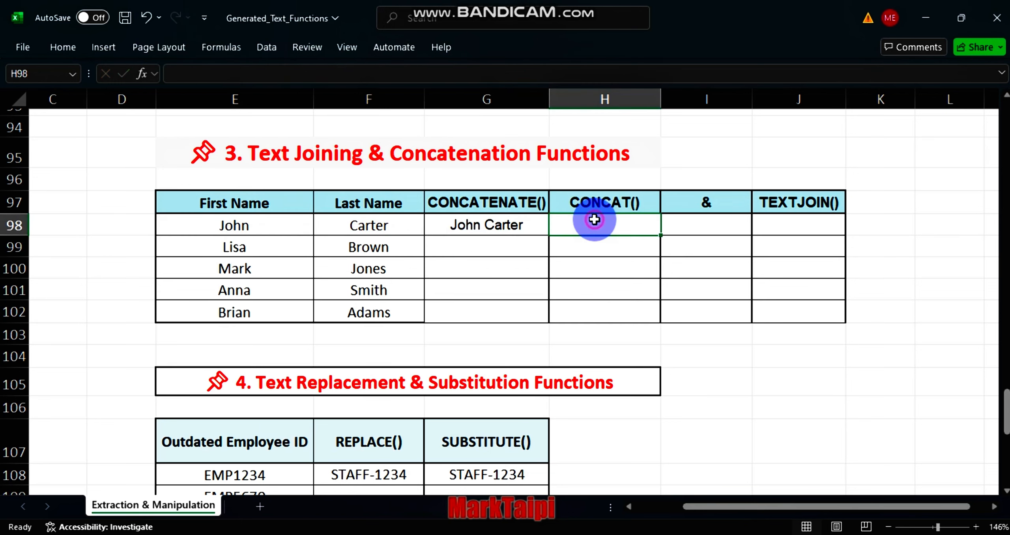
{"action": "type", "text": "="}
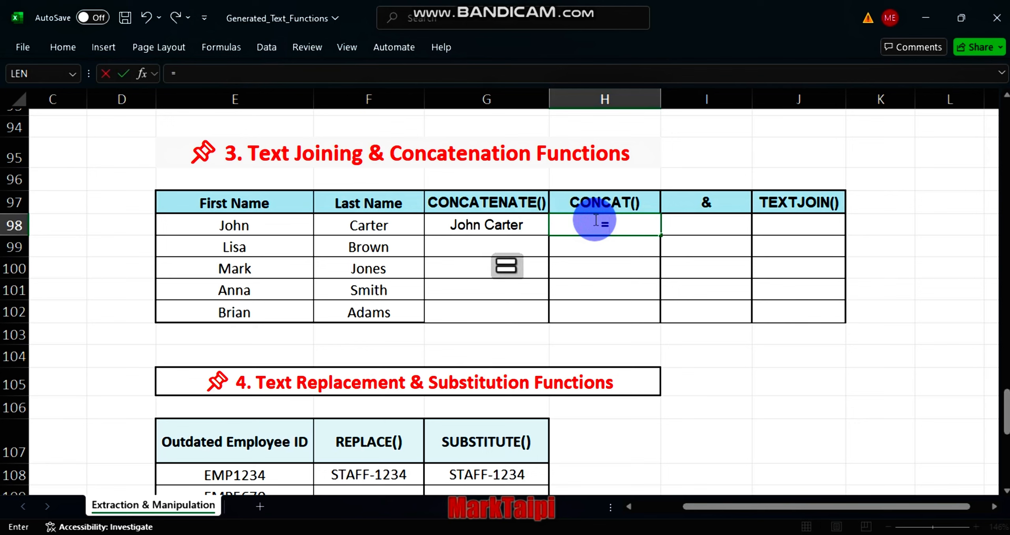
{"action": "type", "text": "CONA"}
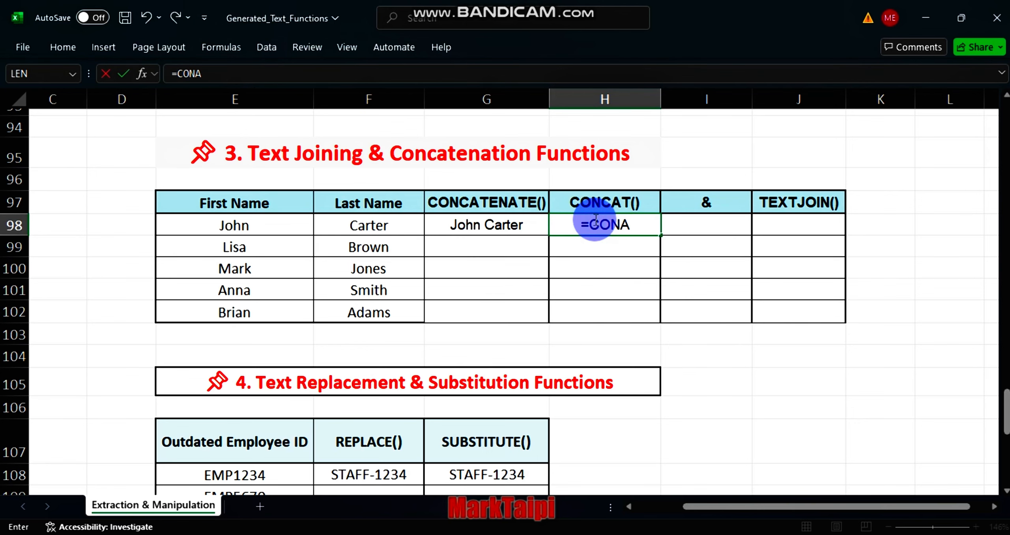
{"action": "key", "text": "BackSpace"}
{"action": "type", "text": "CAT"}
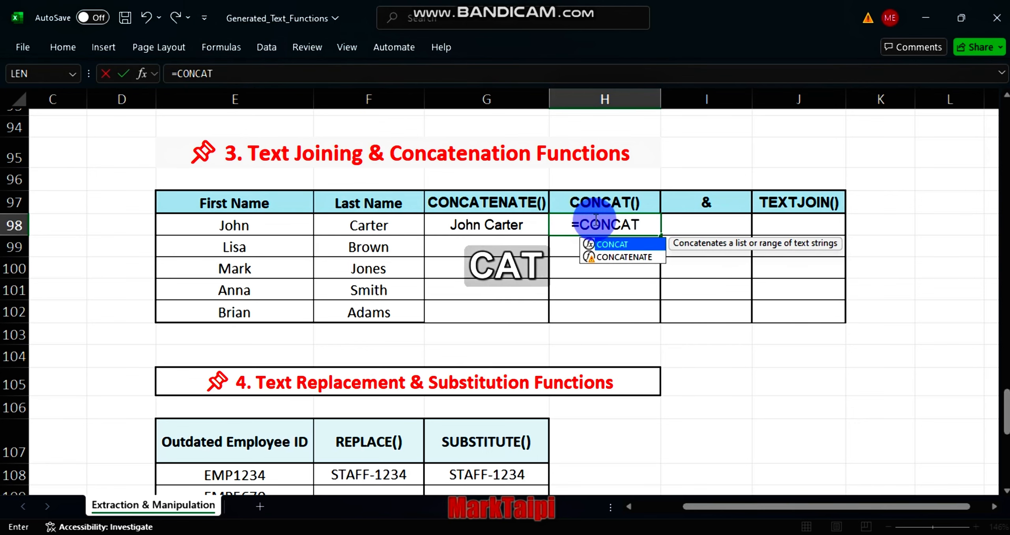
{"action": "key", "text": "Tab"}
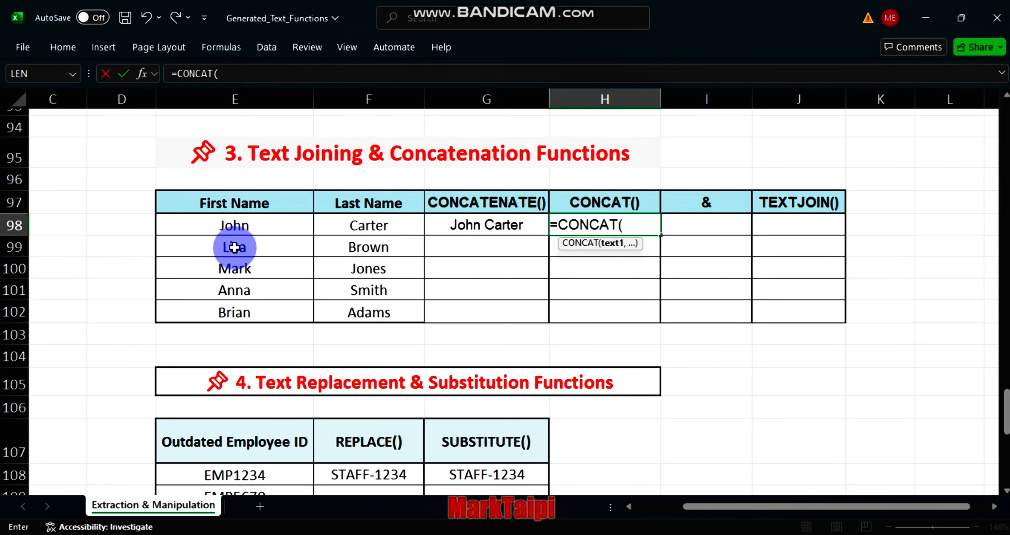
{"action": "left_click", "coordinate": [243, 224]}
{"action": "type", "text": ","}
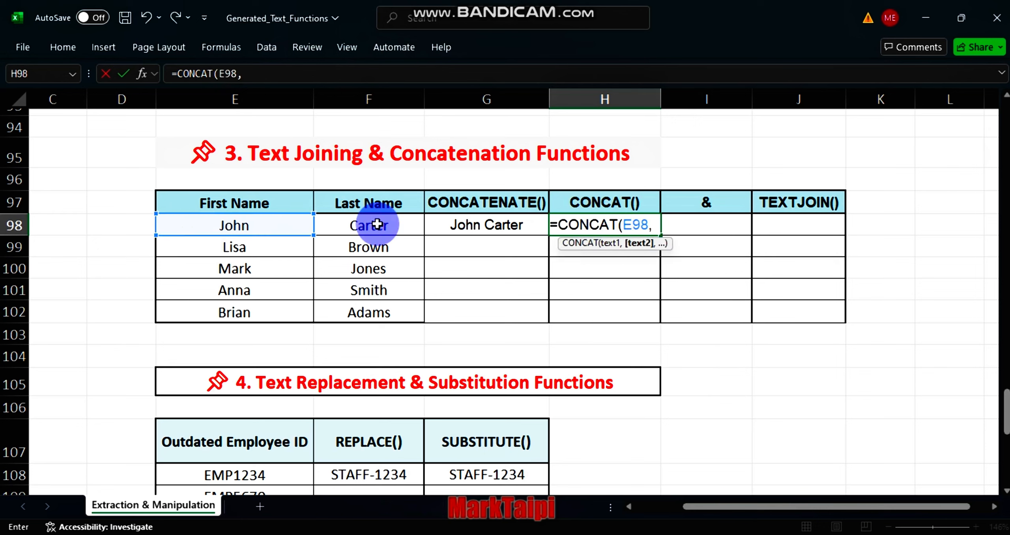
{"action": "left_click", "coordinate": [377, 224]}
{"action": "key", "text": "Return"}
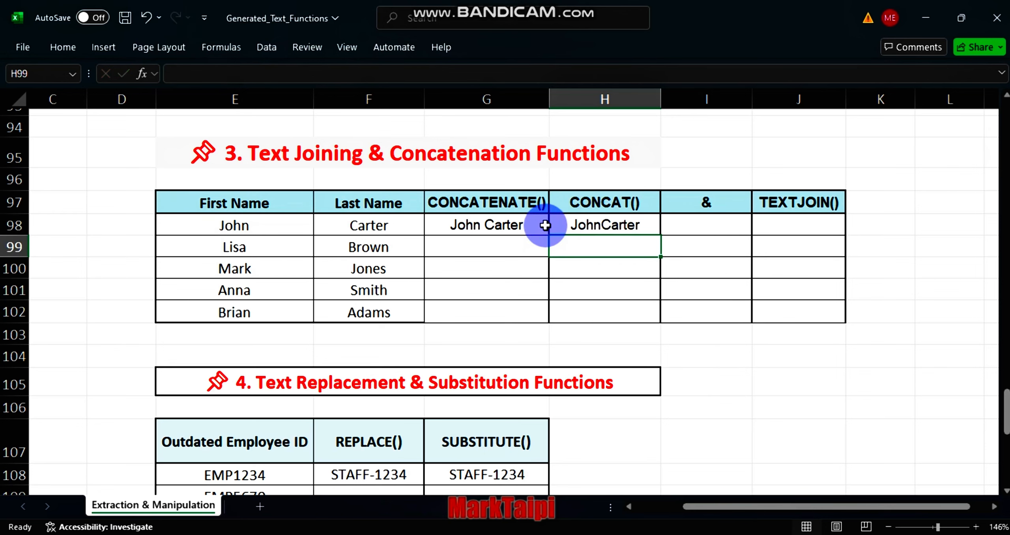
Step: Edit the CONCAT formula to add a space separator: =CONCAT(E98," ",F98)
{"action": "double_click", "coordinate": [601, 228]}
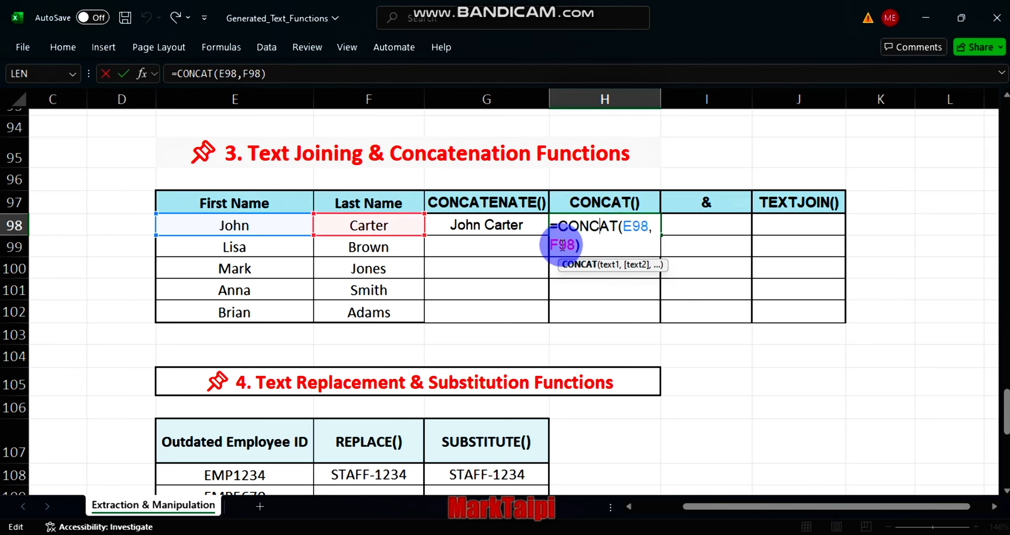
{"action": "type", "text": "\" "}
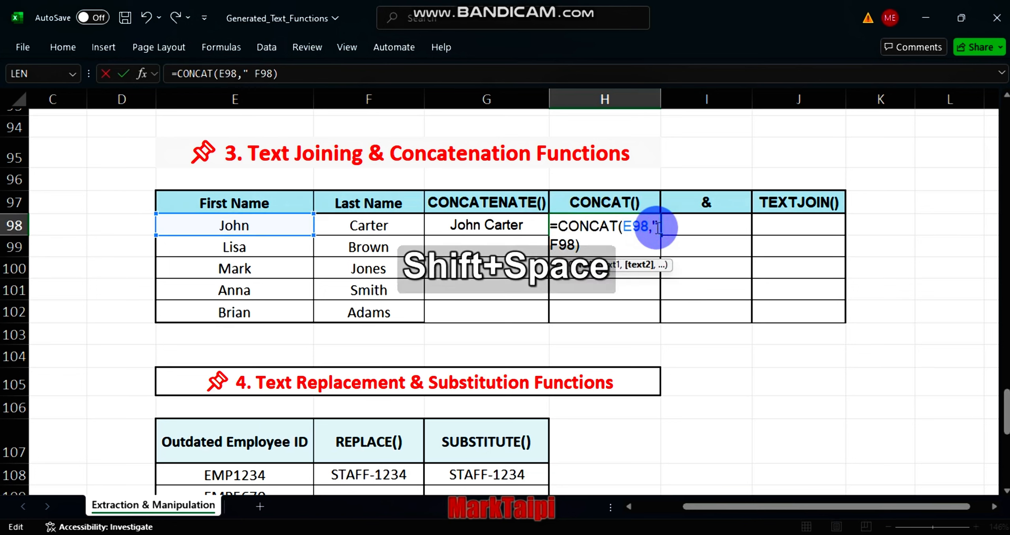
{"action": "type", "text": "\""}
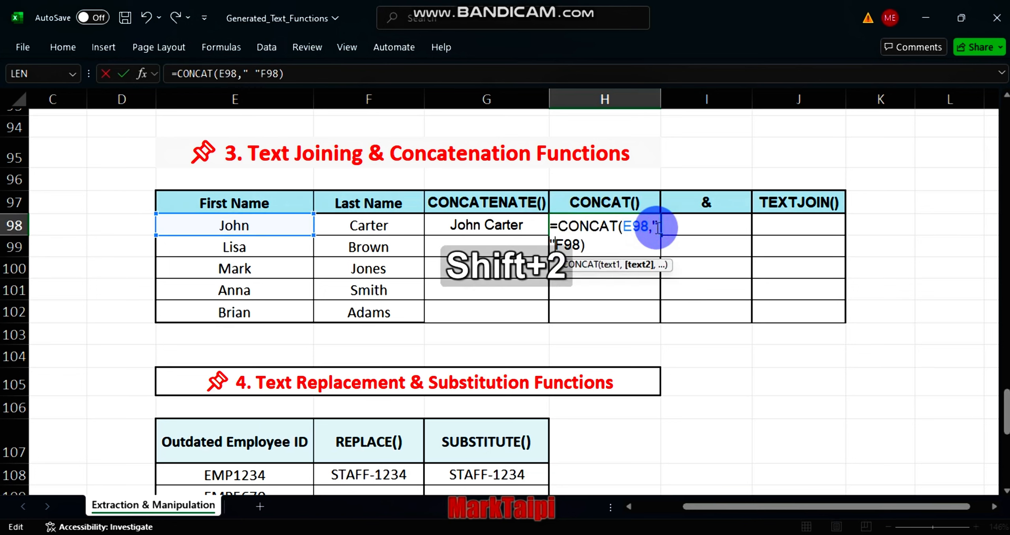
{"action": "type", "text": ","}
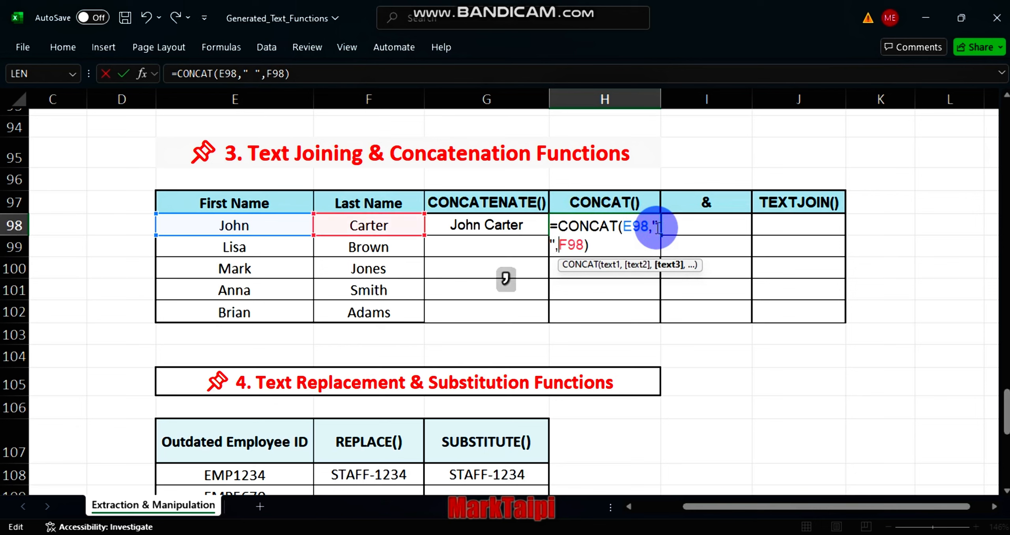
{"action": "key", "text": "Return"}
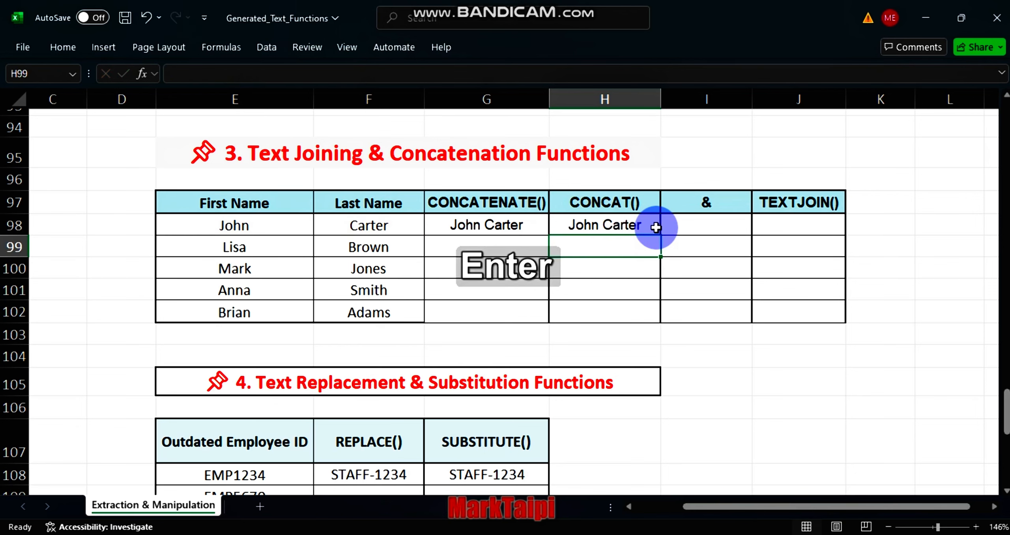
Step: Enter =E98&F98 in the first & cell, joining the first and last name cells
{"action": "left_click", "coordinate": [694, 226]}
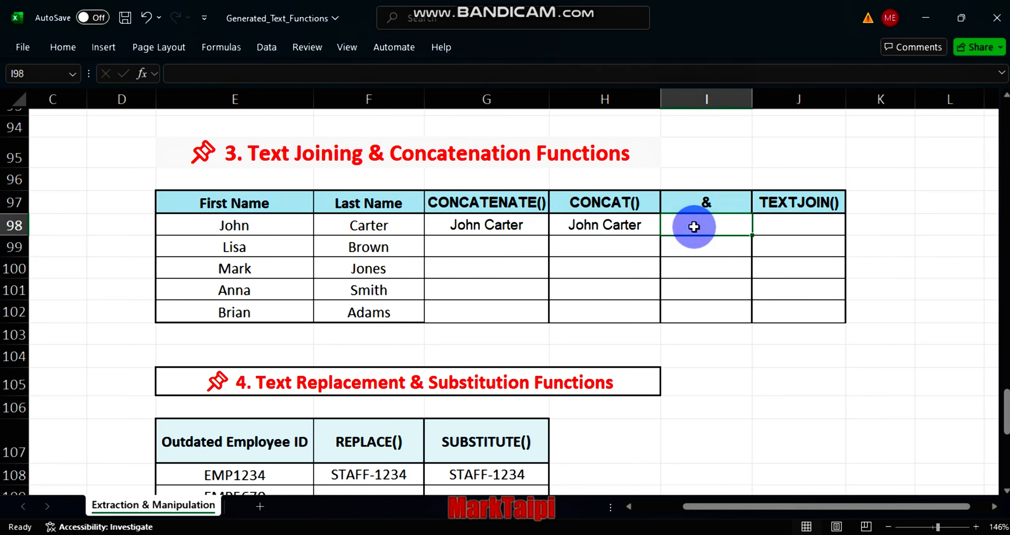
{"action": "type", "text": "="}
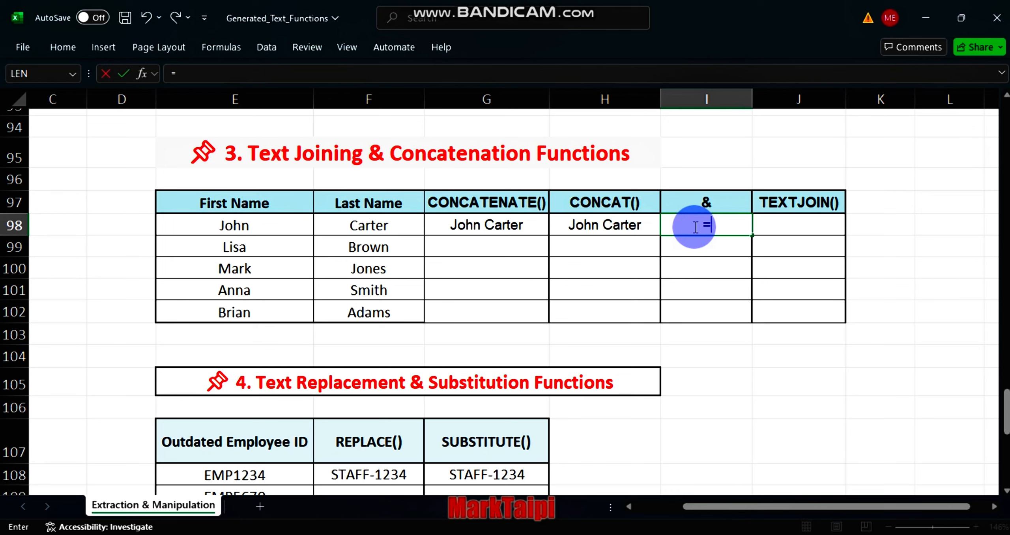
{"action": "left_click", "coordinate": [270, 220]}
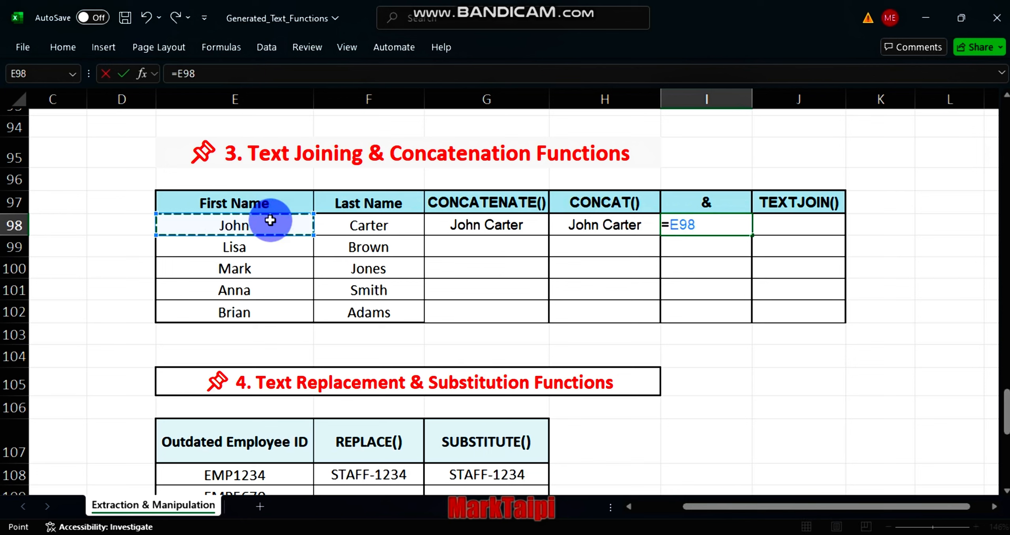
{"action": "key", "text": "shift"}
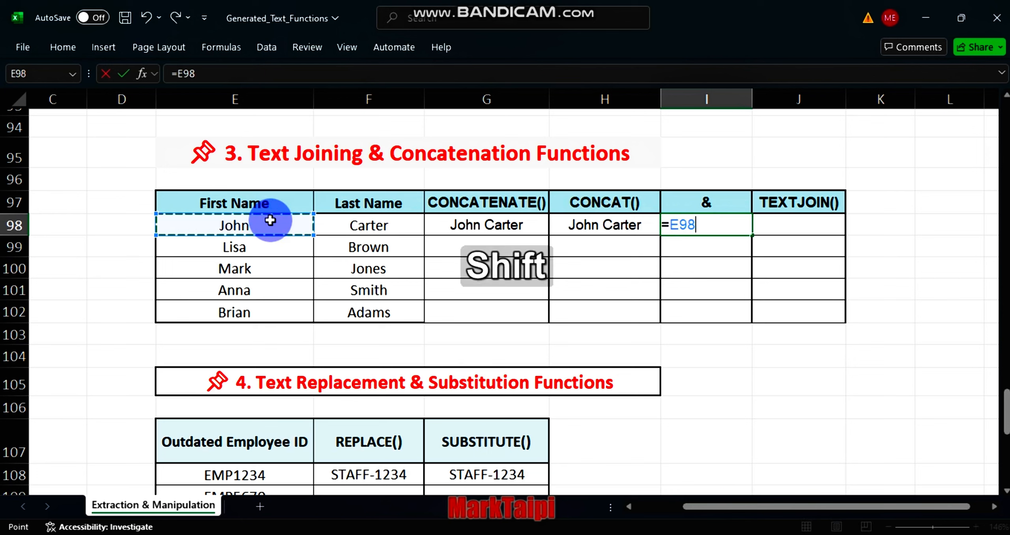
{"action": "type", "text": "&"}
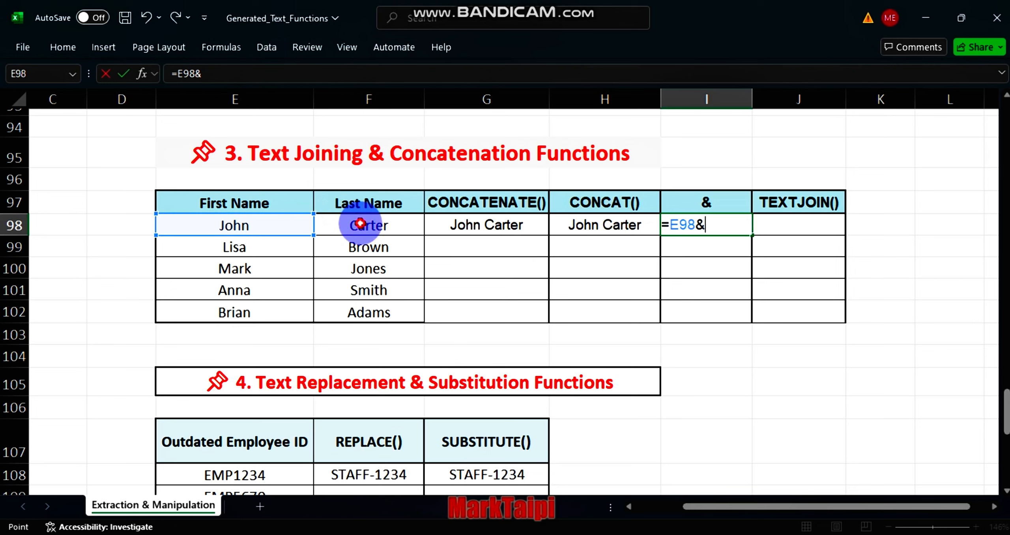
{"action": "left_click", "coordinate": [360, 222]}
{"action": "key", "text": "Return"}
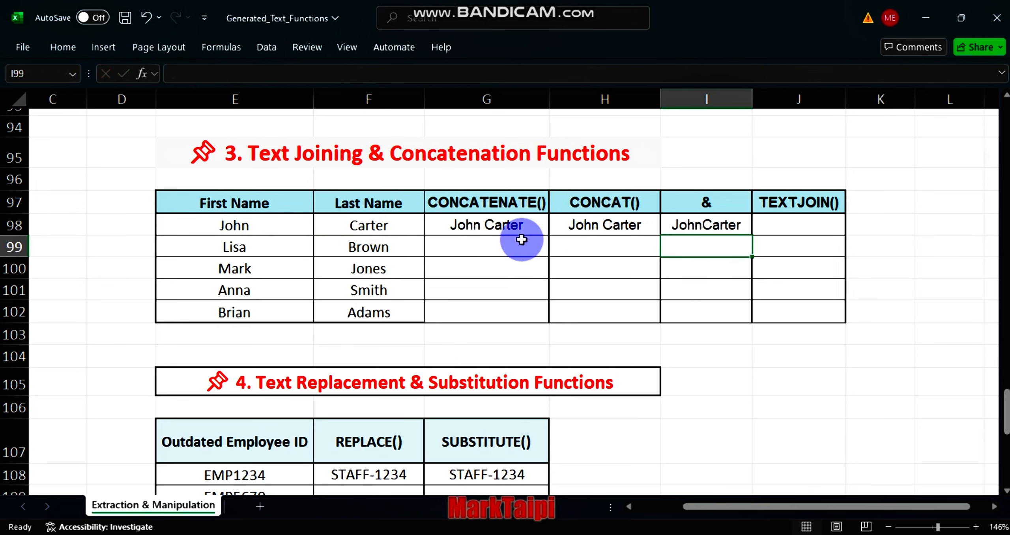
Step: Edit the ampersand formula to add a space between the names: =E98&" "&F98
{"action": "double_click", "coordinate": [699, 225]}
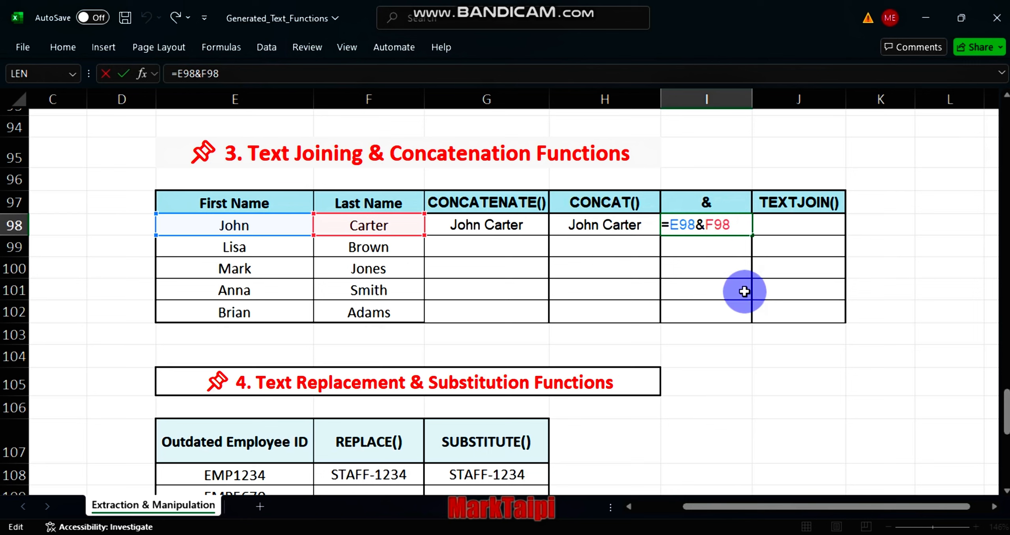
{"action": "type", "text": "\""}
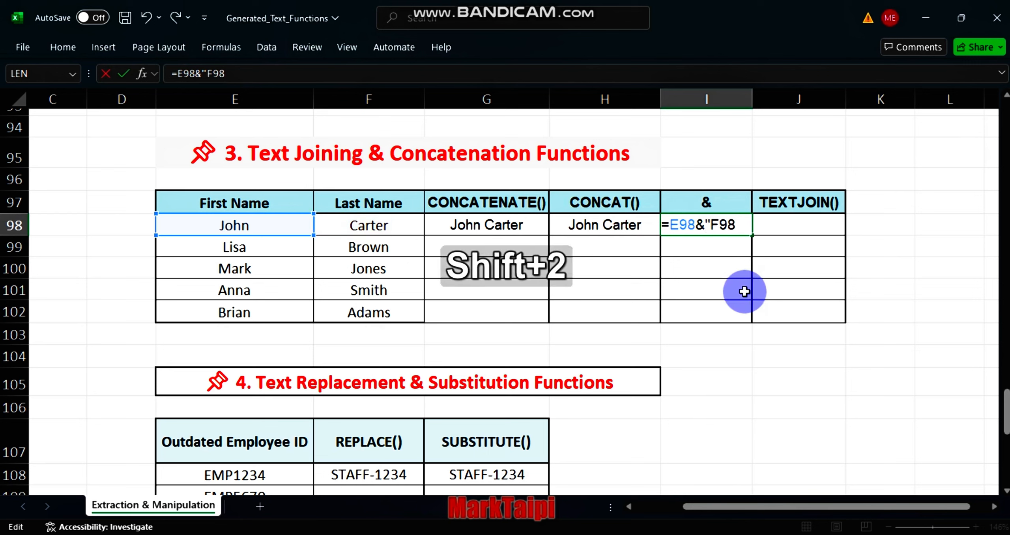
{"action": "type", "text": " \""}
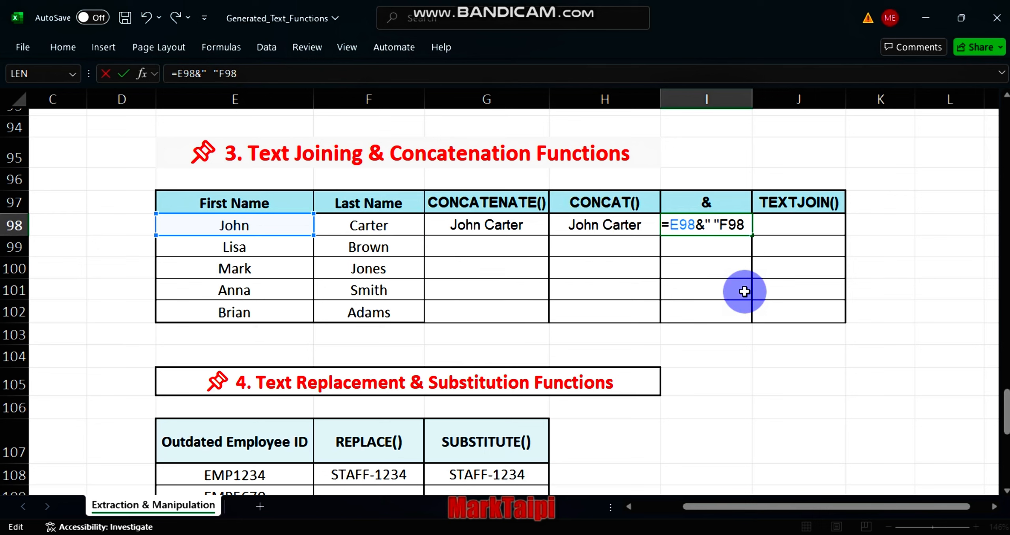
{"action": "type", "text": "&"}
{"action": "key", "text": "Return"}
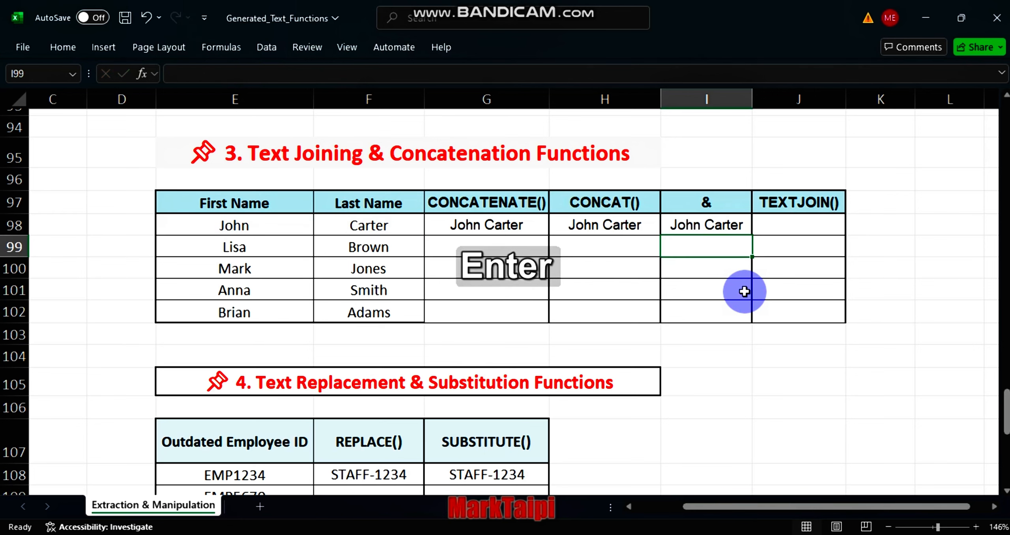
Step: Enter =TEXTJOIN(" ",TRUE,E98,F98) in the first TEXTJOIN() cell, picking the First Name and Last Name cells
{"action": "left_click", "coordinate": [788, 227]}
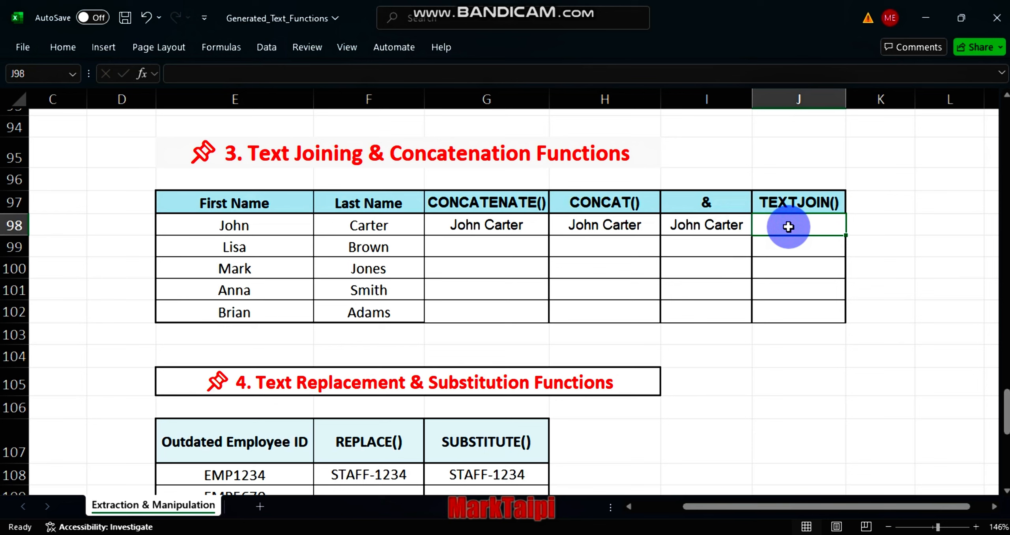
{"action": "type", "text": "=JO"}
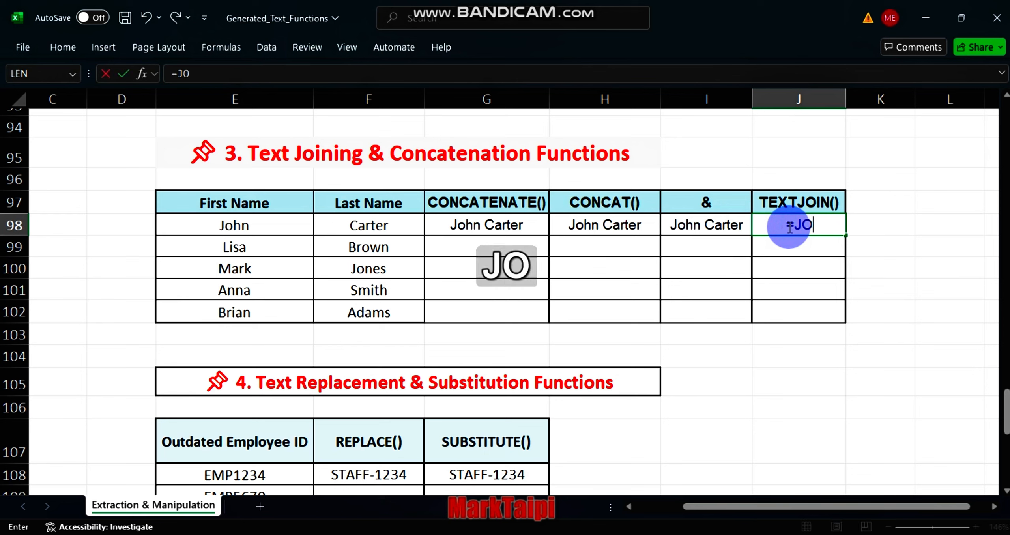
{"action": "key", "text": "BackSpace"}
{"action": "type", "text": "T"}
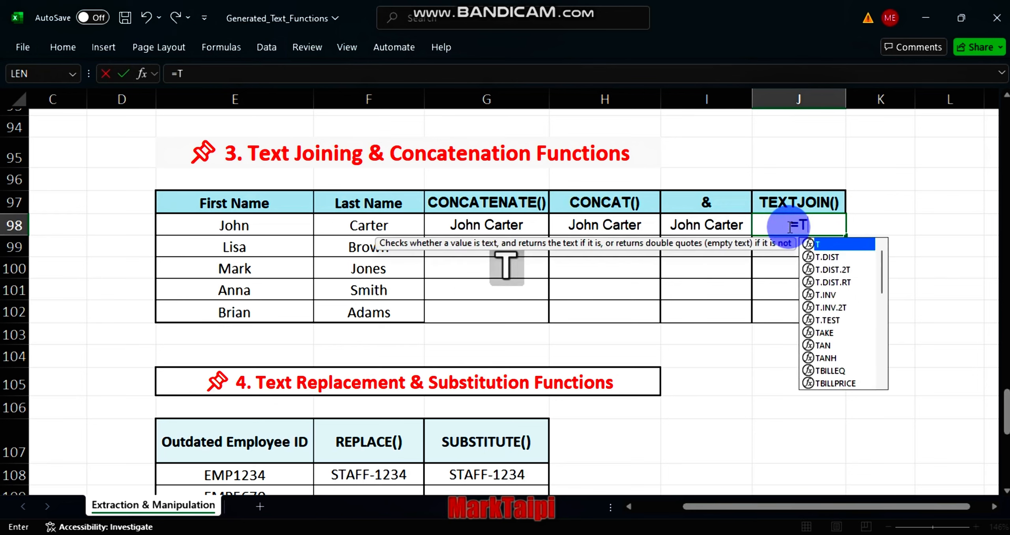
{"action": "type", "text": "EXTJOIN"}
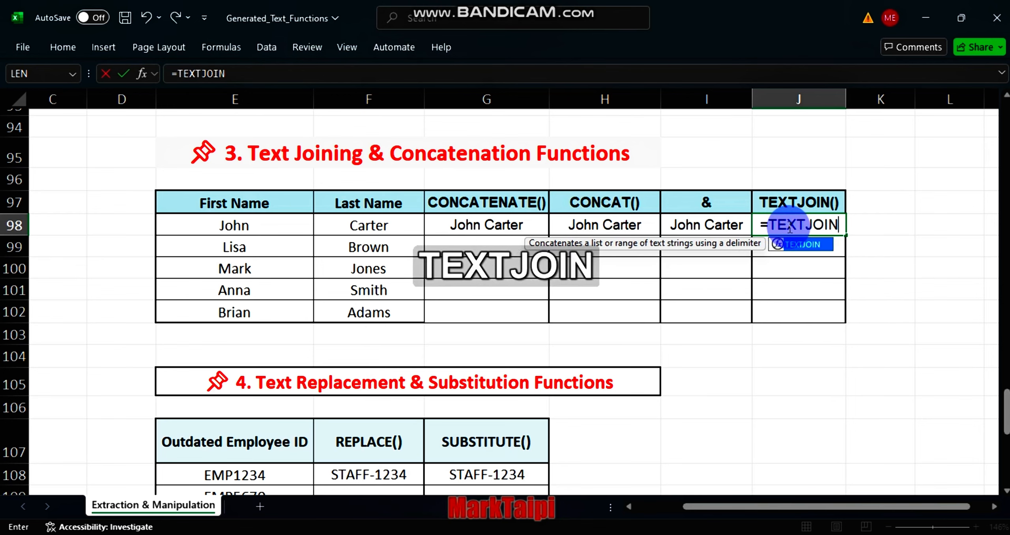
{"action": "key", "text": "Tab"}
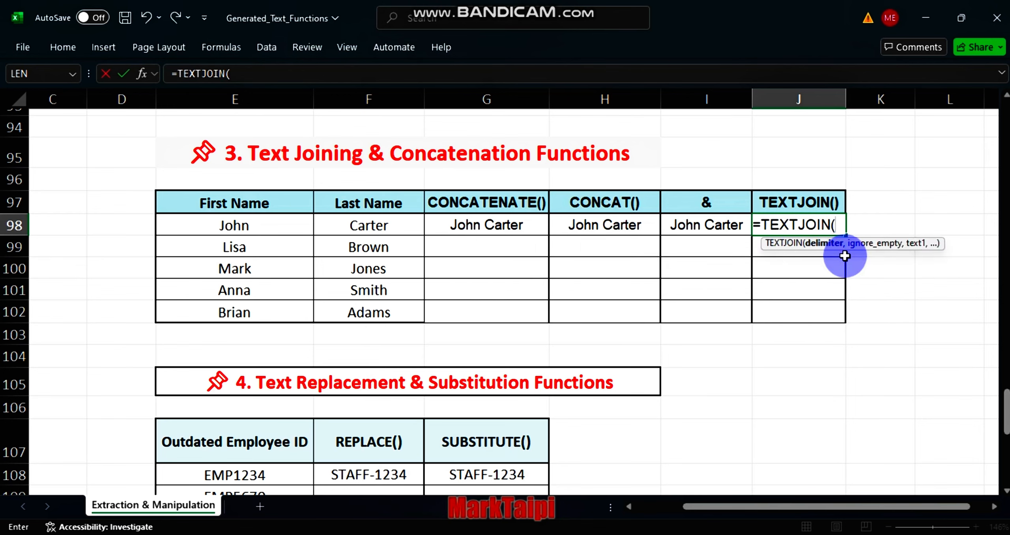
{"action": "key", "text": "shift"}
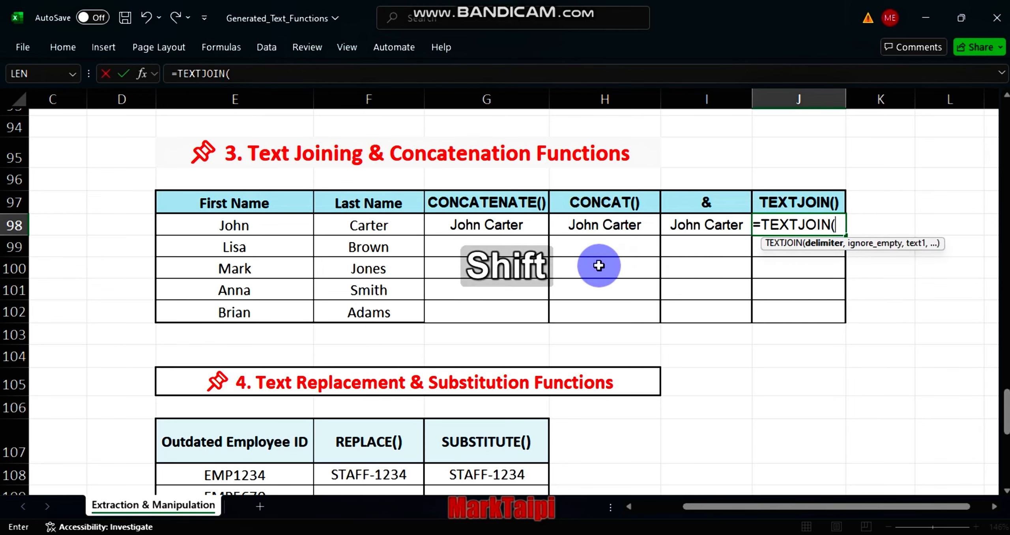
{"action": "type", "text": "\" "}
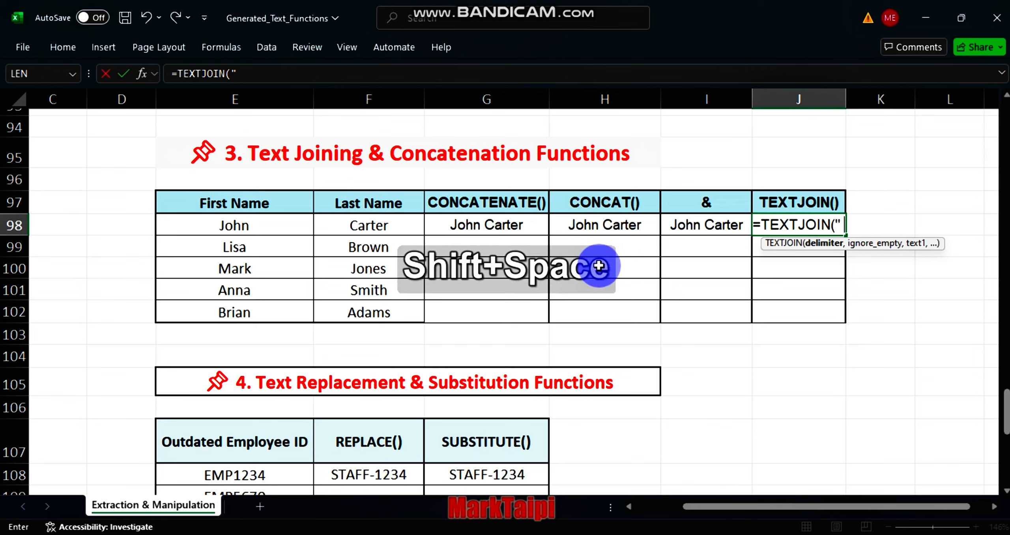
{"action": "type", "text": "\","}
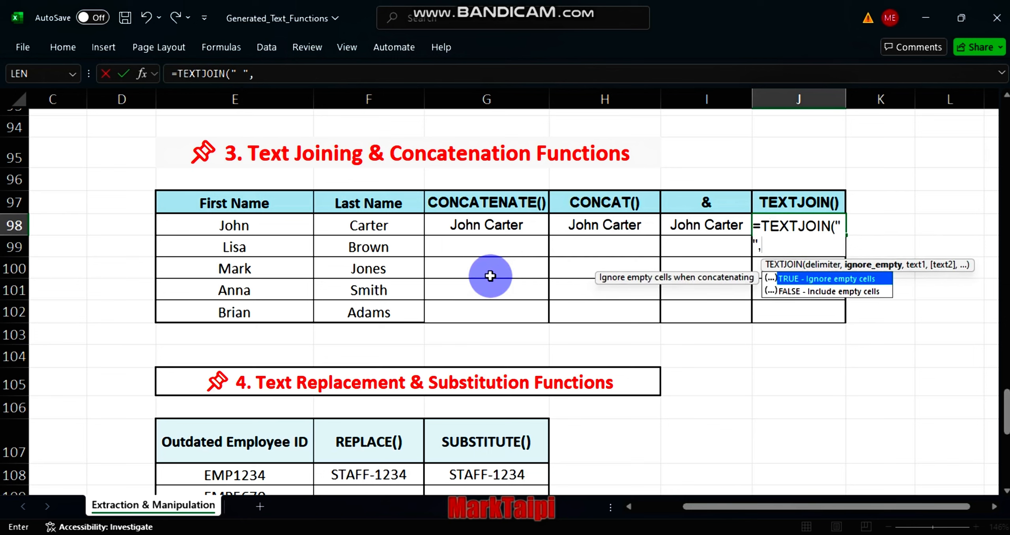
{"action": "type", "text": "T"}
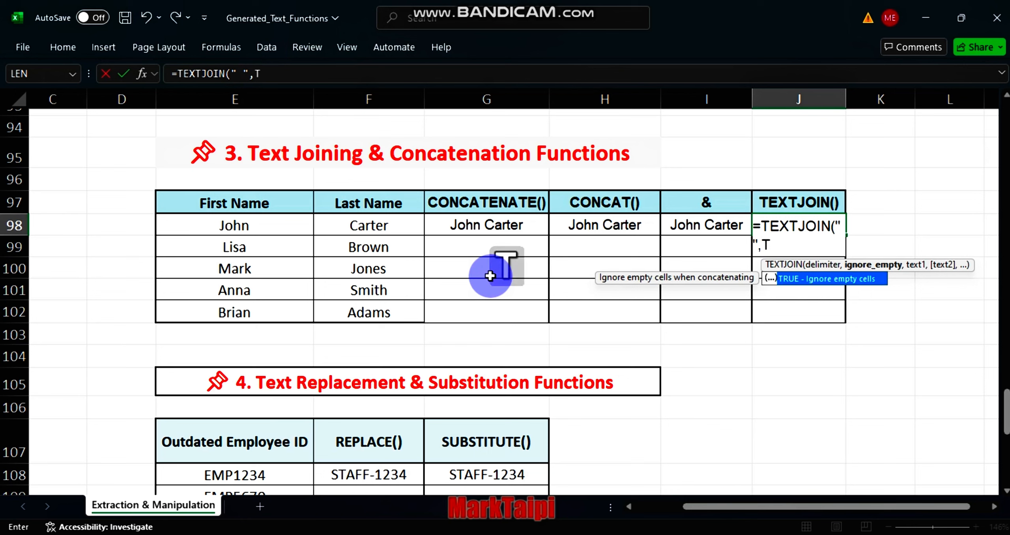
{"action": "type", "text": "RUE,"}
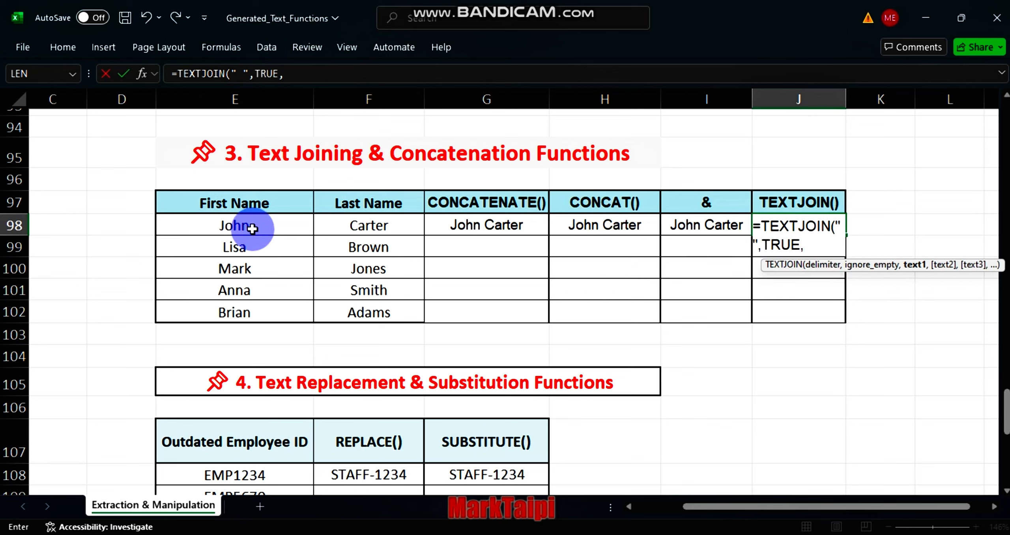
{"action": "left_click", "coordinate": [237, 224]}
{"action": "type", "text": ","}
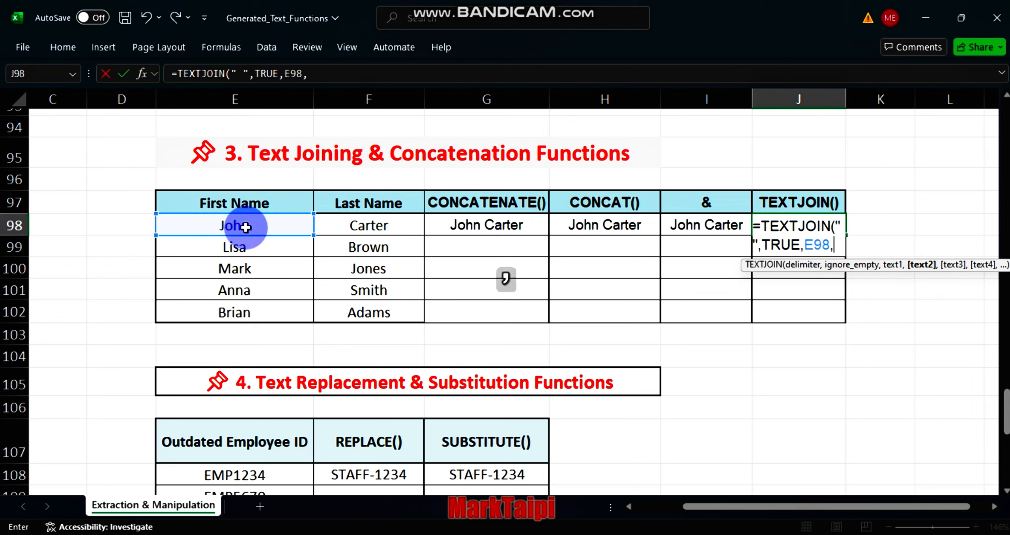
{"action": "left_click", "coordinate": [378, 224]}
{"action": "key", "text": "Return"}
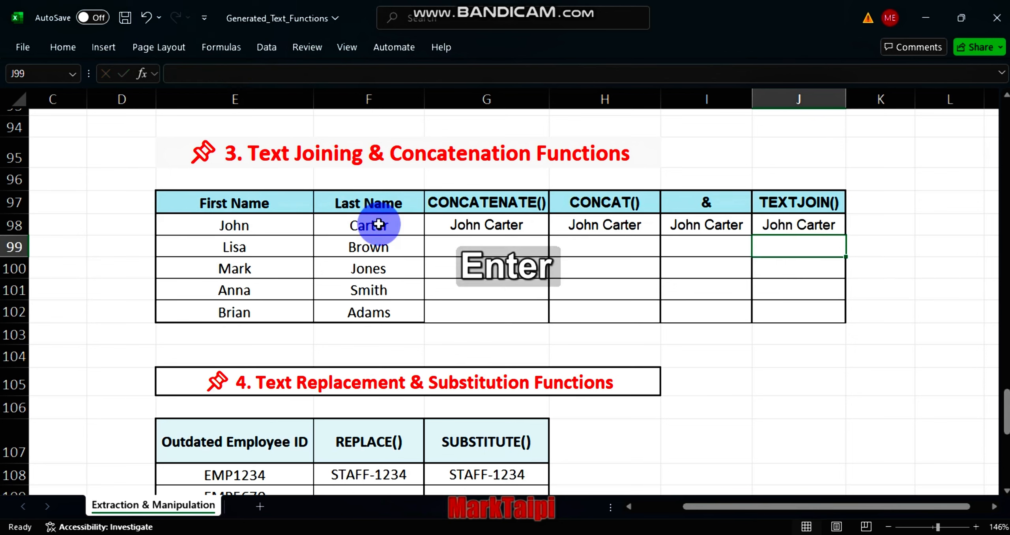
Step: Fill the CONCATENATE, CONCAT, & and TEXTJOIN formulas from row 98 down through row 102
{"action": "left_click_drag", "start_coordinate": [478, 228], "coordinate": [793, 224]}
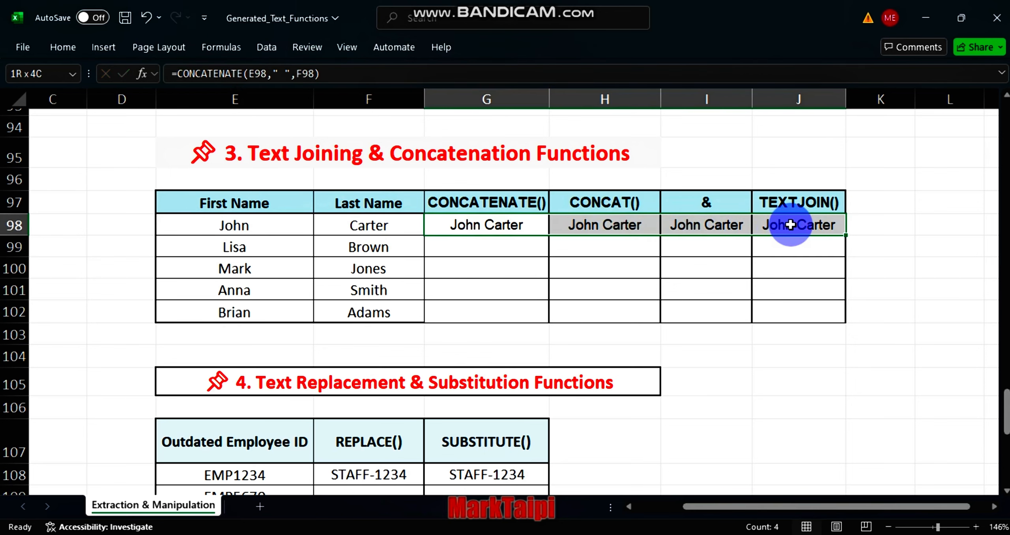
{"action": "double_click", "coordinate": [844, 234]}
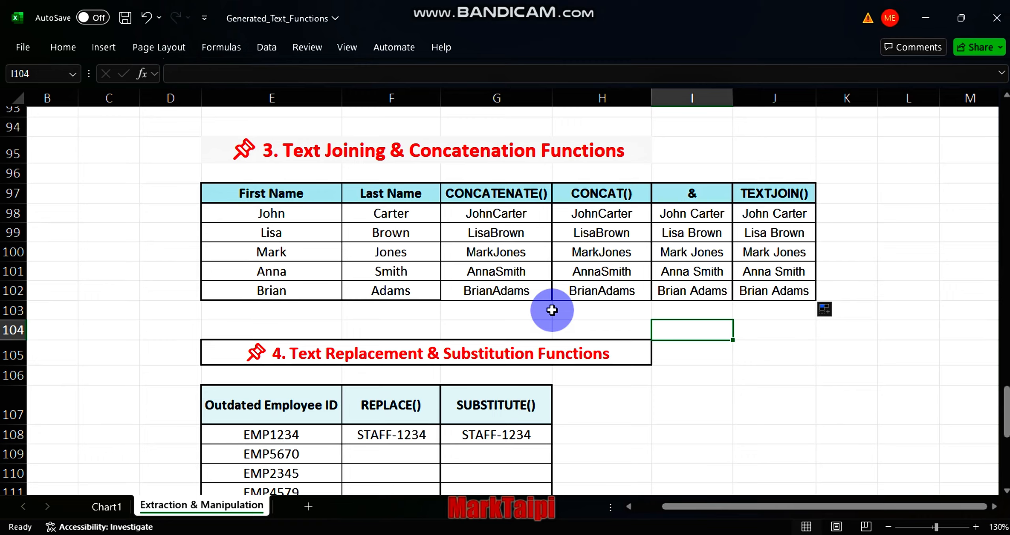
{"action": "scroll", "coordinate": [551, 310], "scroll_direction": "down", "scroll_amount": 2}
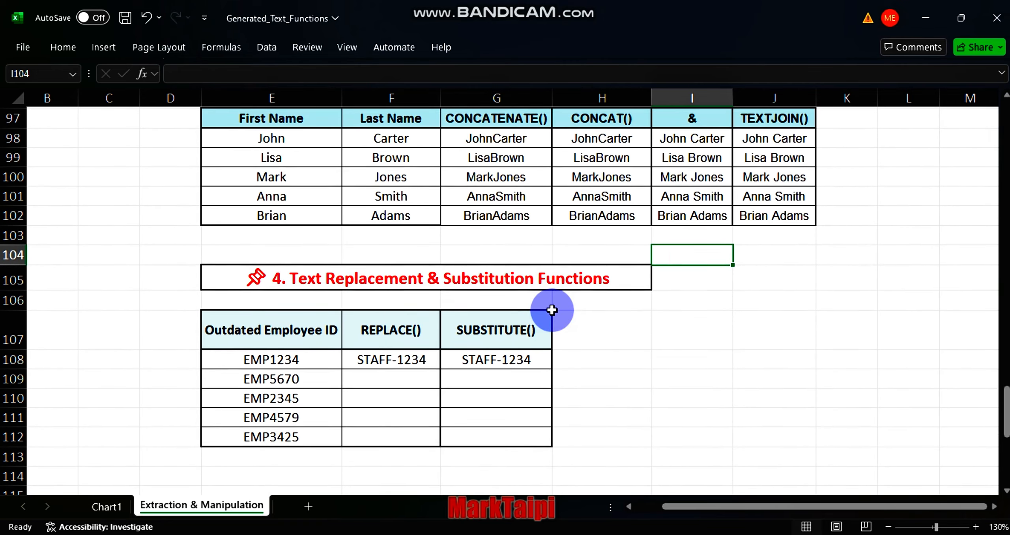
{"action": "scroll", "coordinate": [551, 310], "scroll_direction": "down", "scroll_amount": 1}
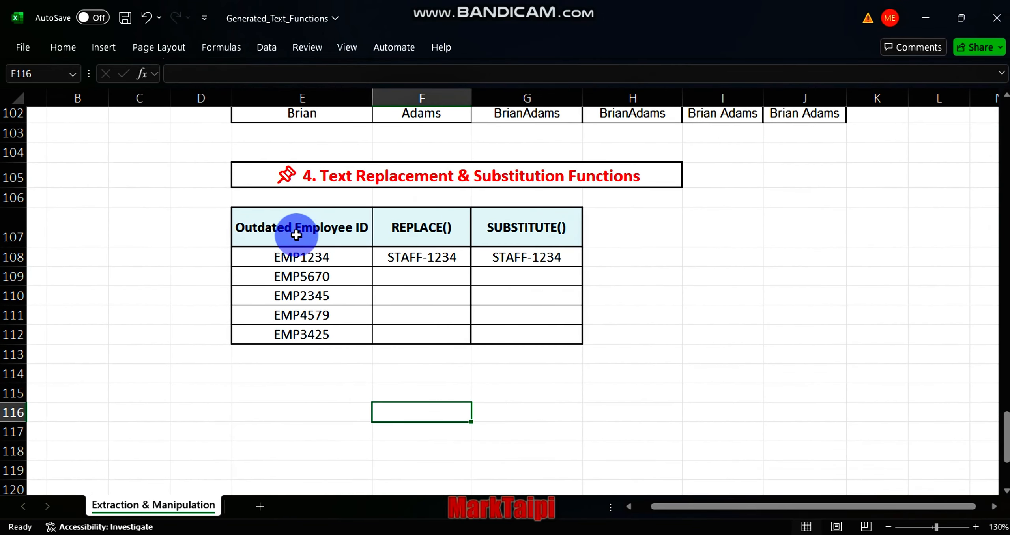